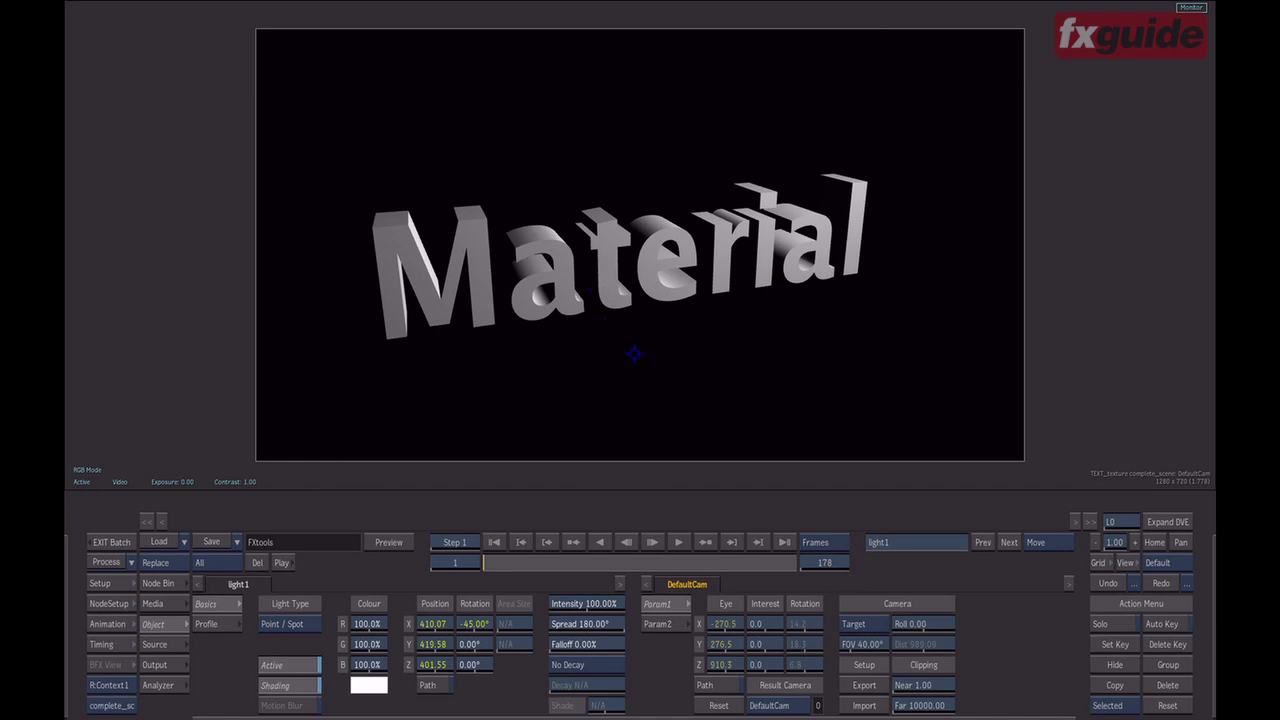
- Enable Multi Material on the Material_text 3D text and display its object groups in the schematic
key(F4)
click(647, 326)
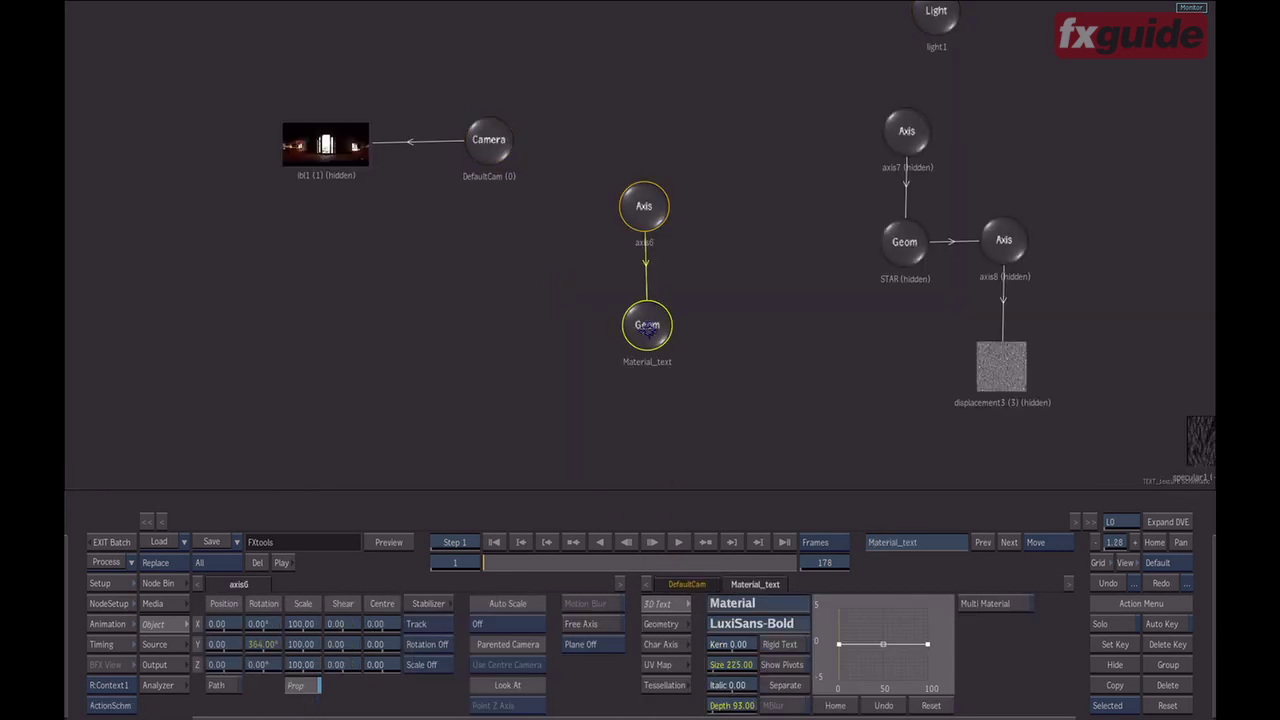
key(F1)
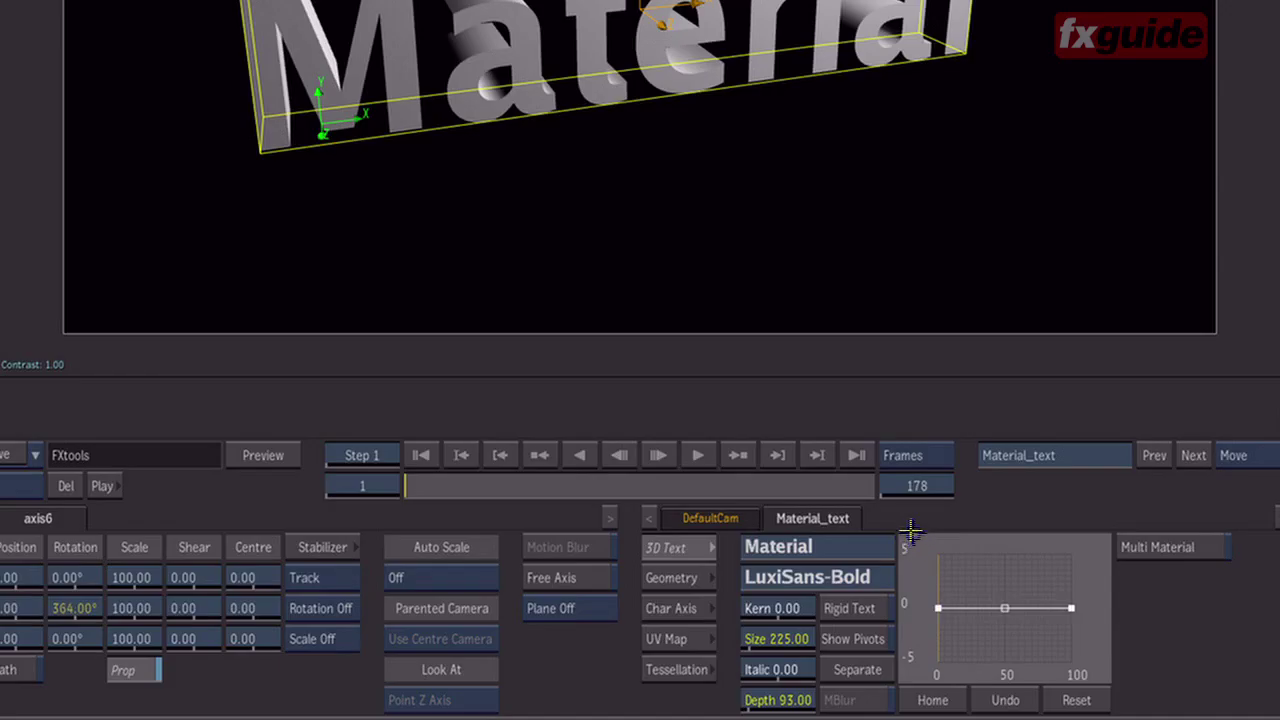
click(1181, 545)
key(F4)
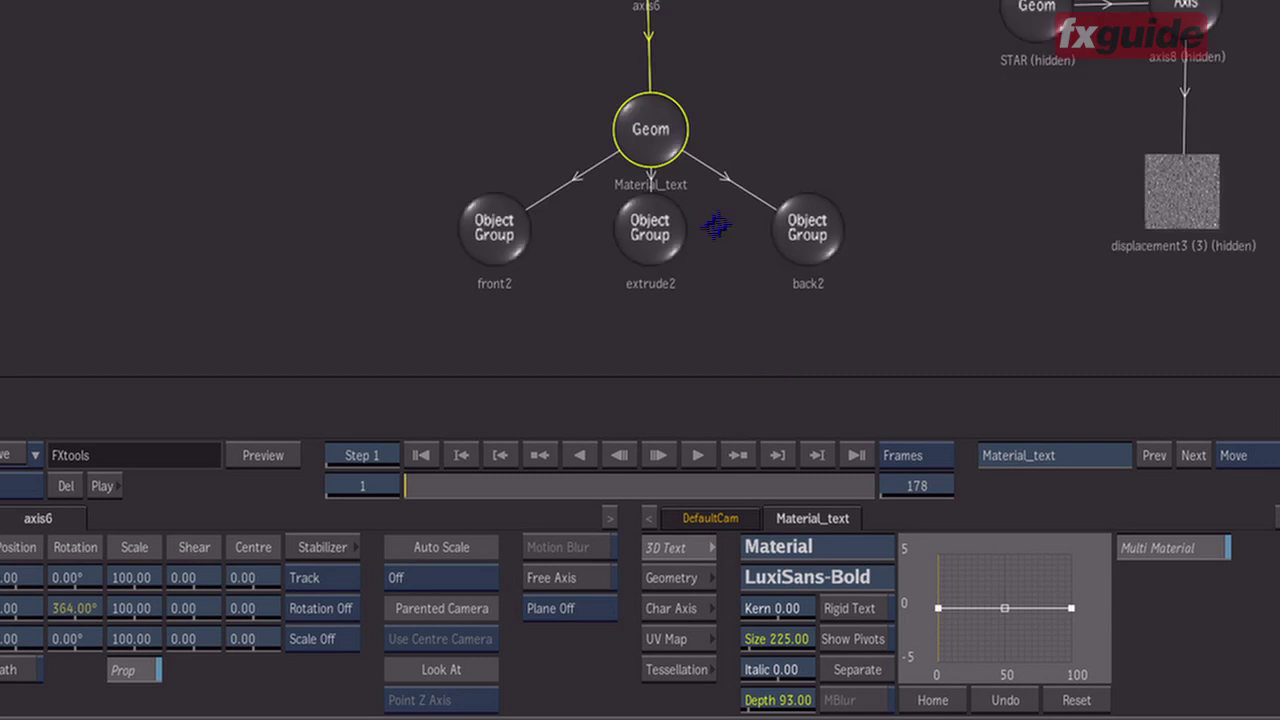
- Space out the axis6 and Material_text nodes above the front2, extrude2 and back2 object groups
click(655, 230)
click(497, 228)
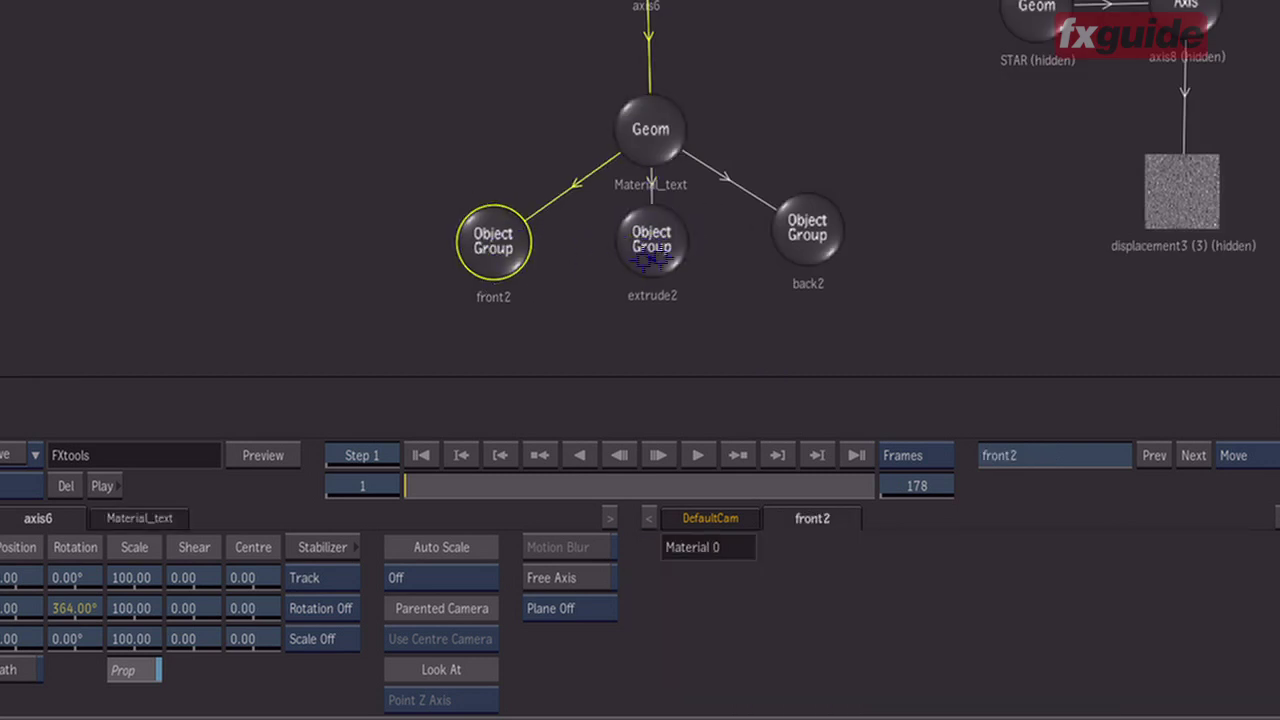
click(810, 228)
click(648, 129)
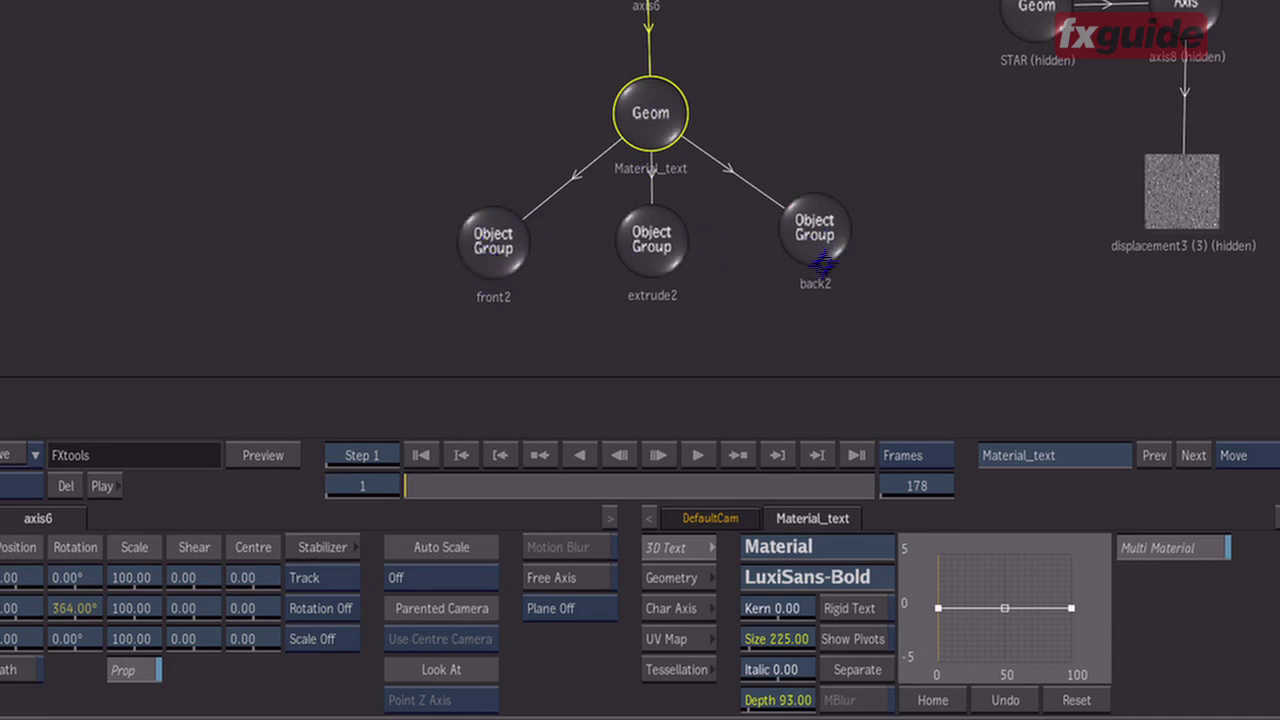
drag(646, 4, 636, 0)
- Check which material number is assigned to each of the text's front, extrude and back object groups
click(474, 115)
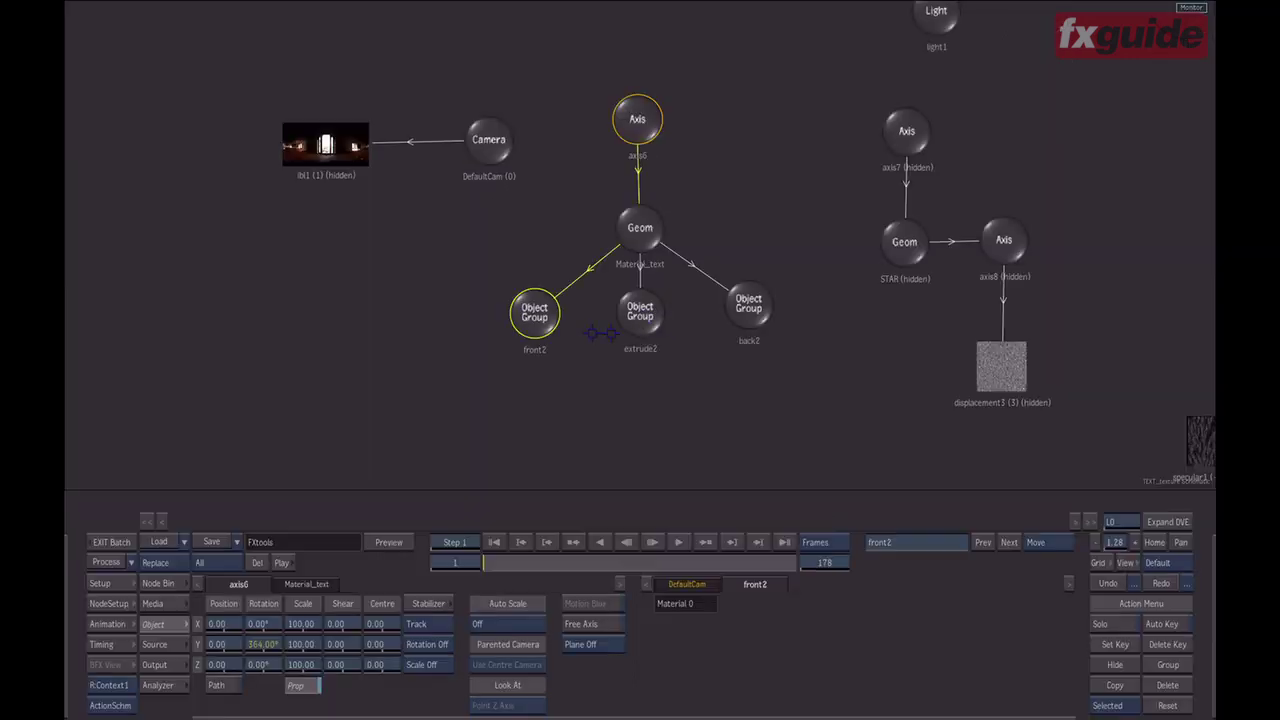
click(643, 316)
click(760, 312)
click(532, 316)
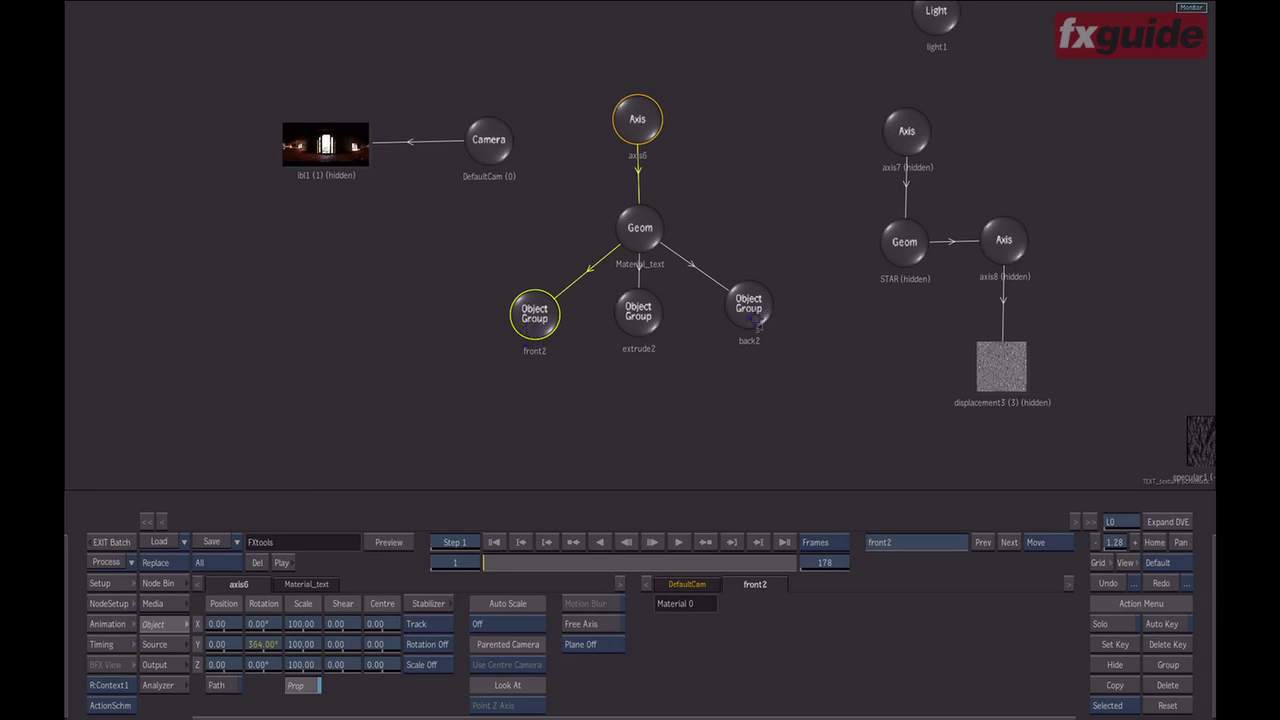
click(639, 316)
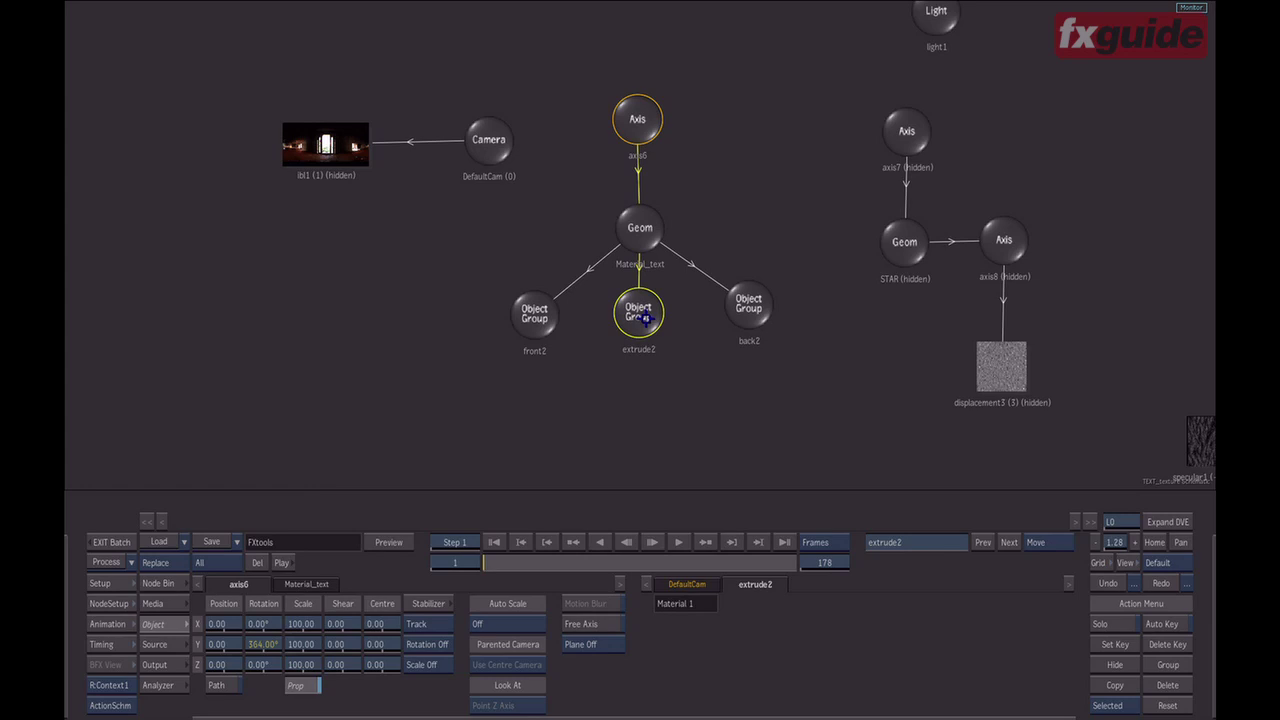
- Add a Material node under the text's front2 object group and open its settings
click(533, 318)
key(Tab)
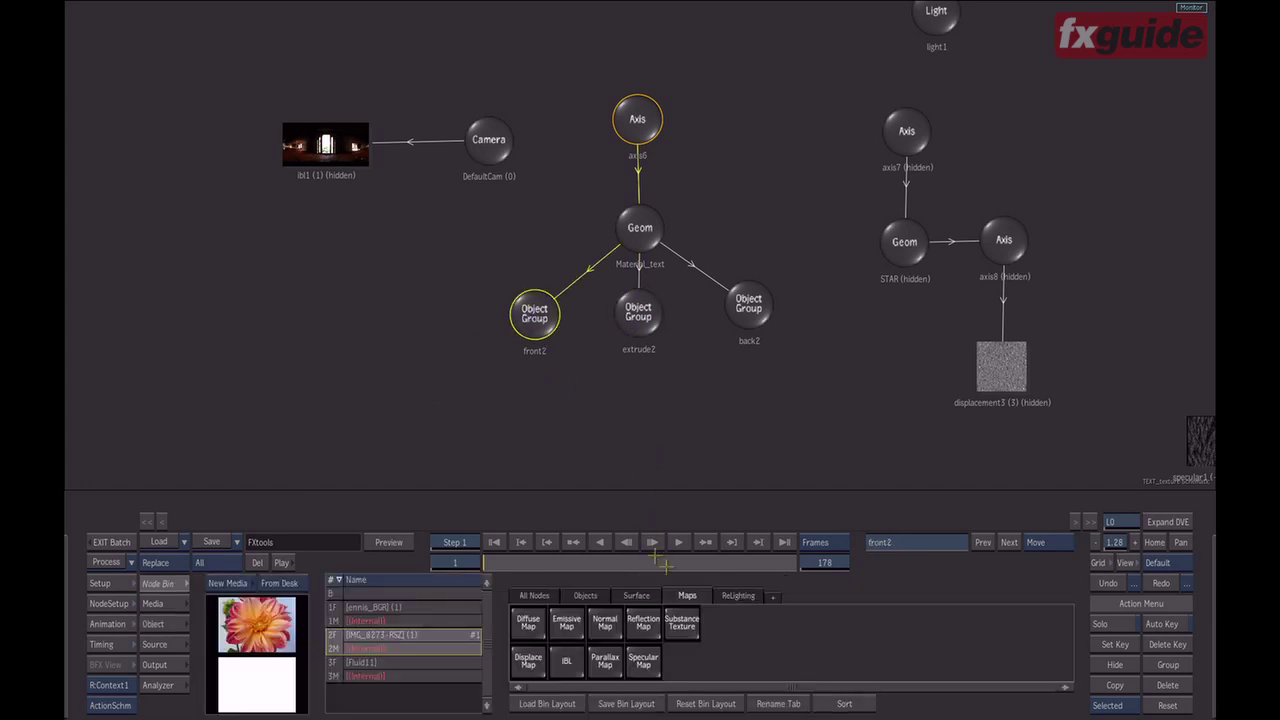
click(587, 595)
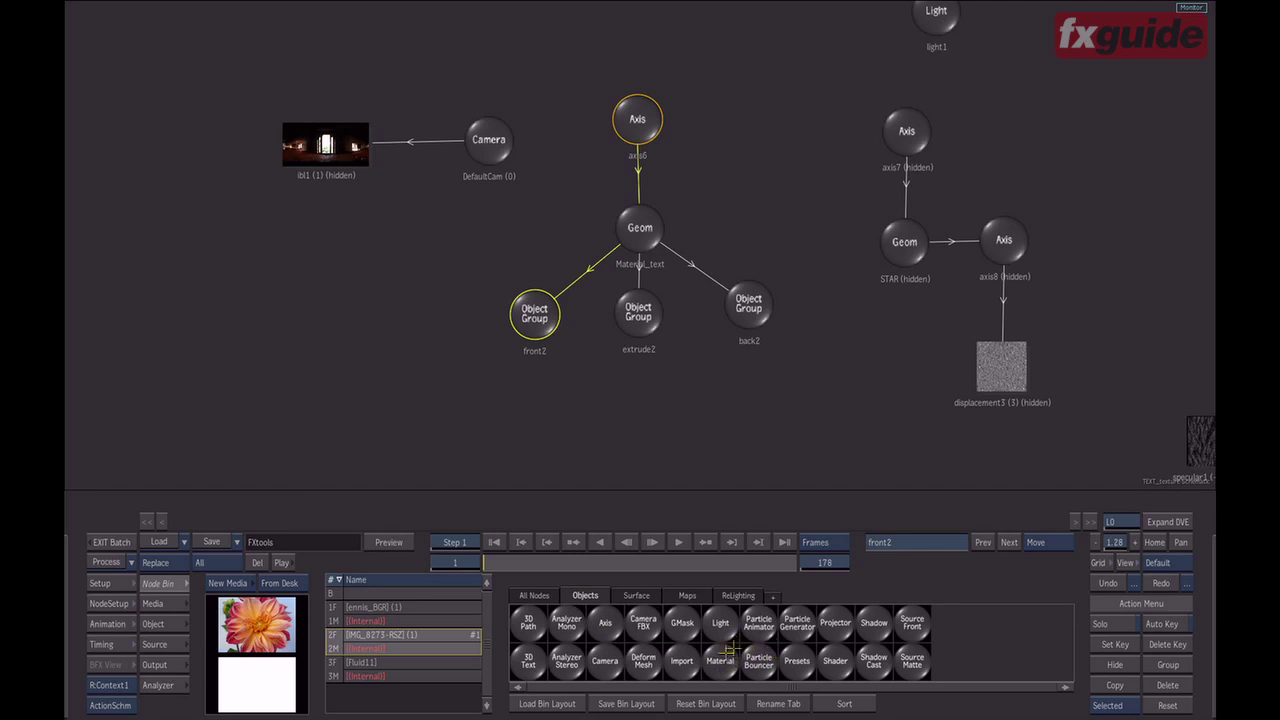
drag(720, 665, 605, 406)
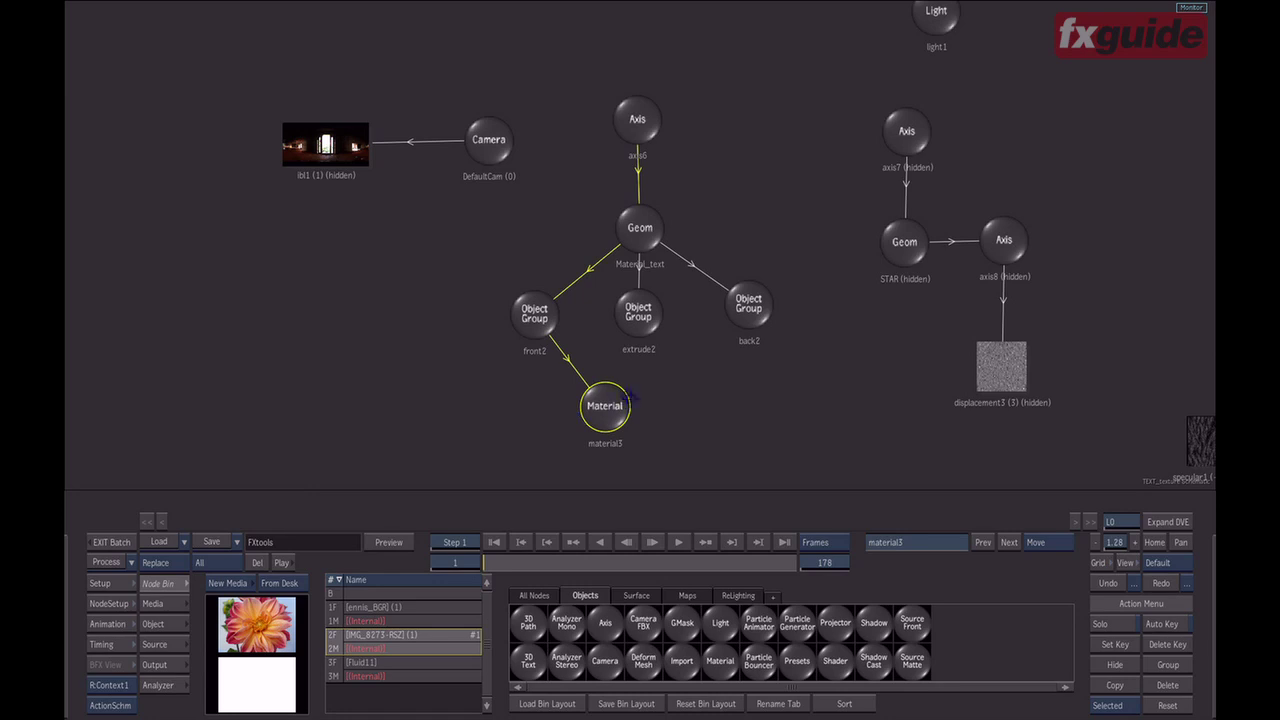
double_click(607, 412)
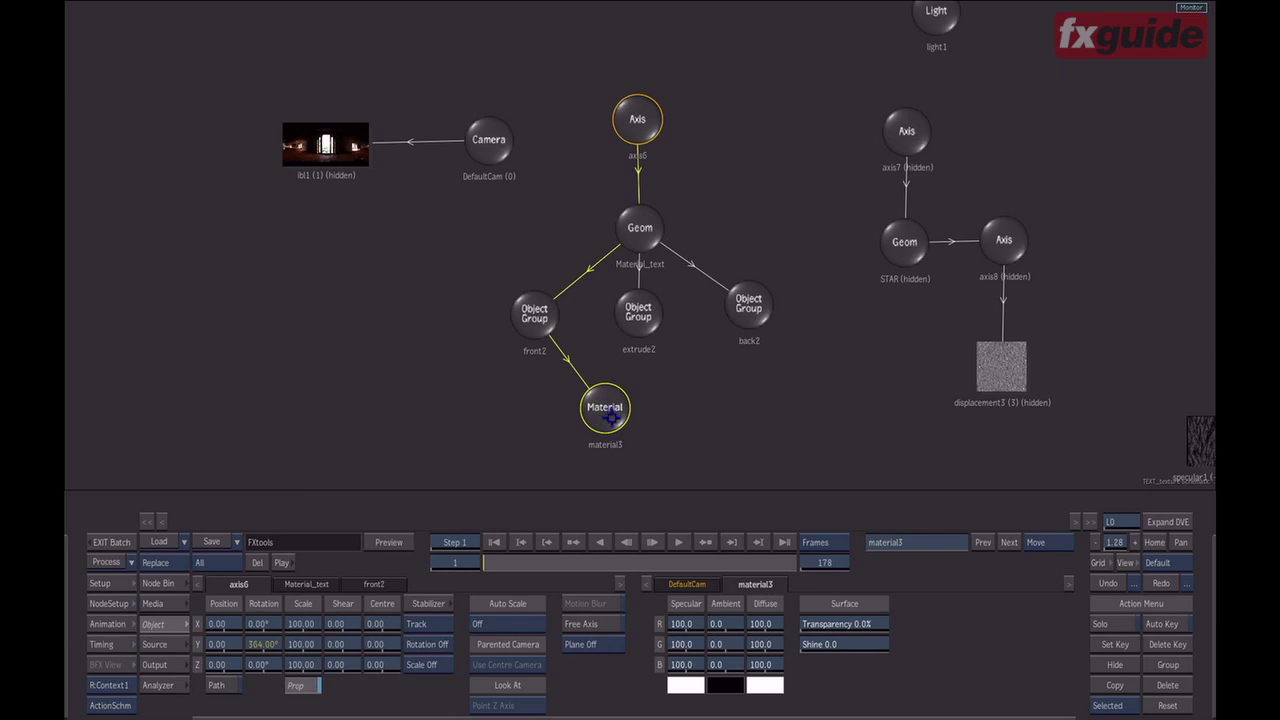
- Colour the text's front face blue by setting its material's diffuse red to 23.0 and green to 54.0
drag(618, 411, 630, 418)
key(F4)
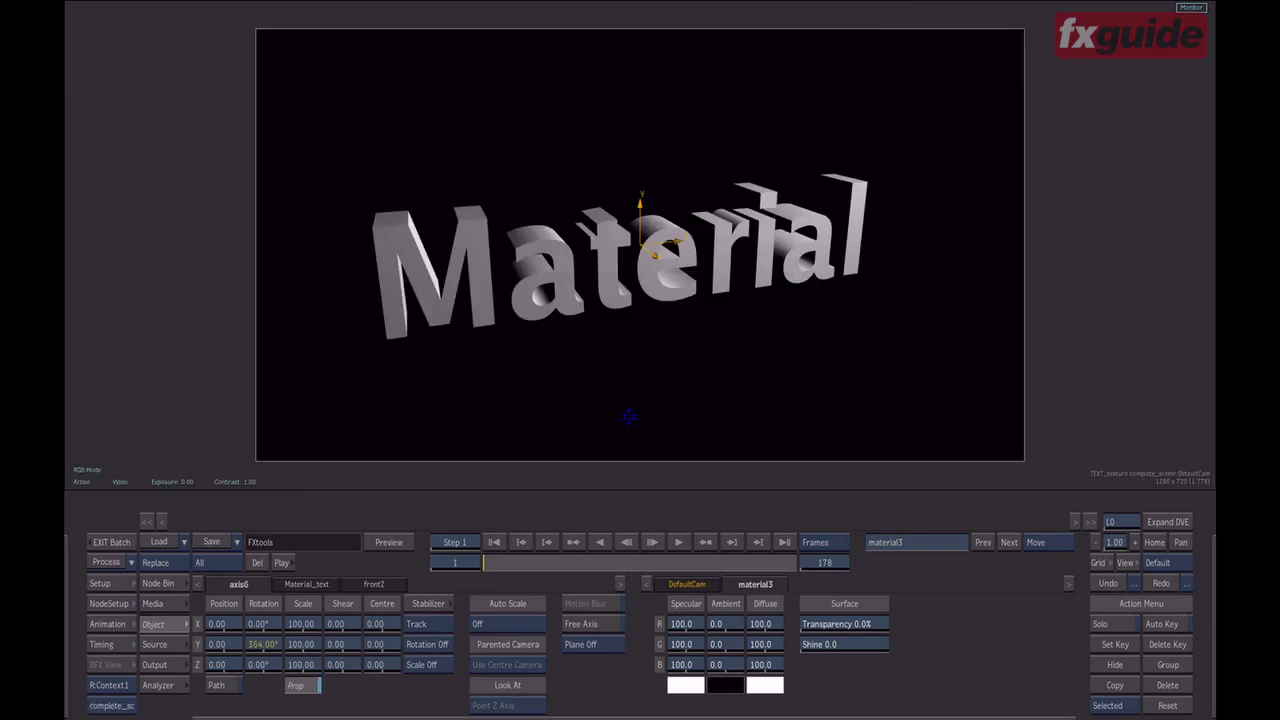
mouse_move(766, 624)
mouse_down()
mouse_move(744, 624)
mouse_move(755, 644)
mouse_move(735, 644)
mouse_move(742, 624)
mouse_up()
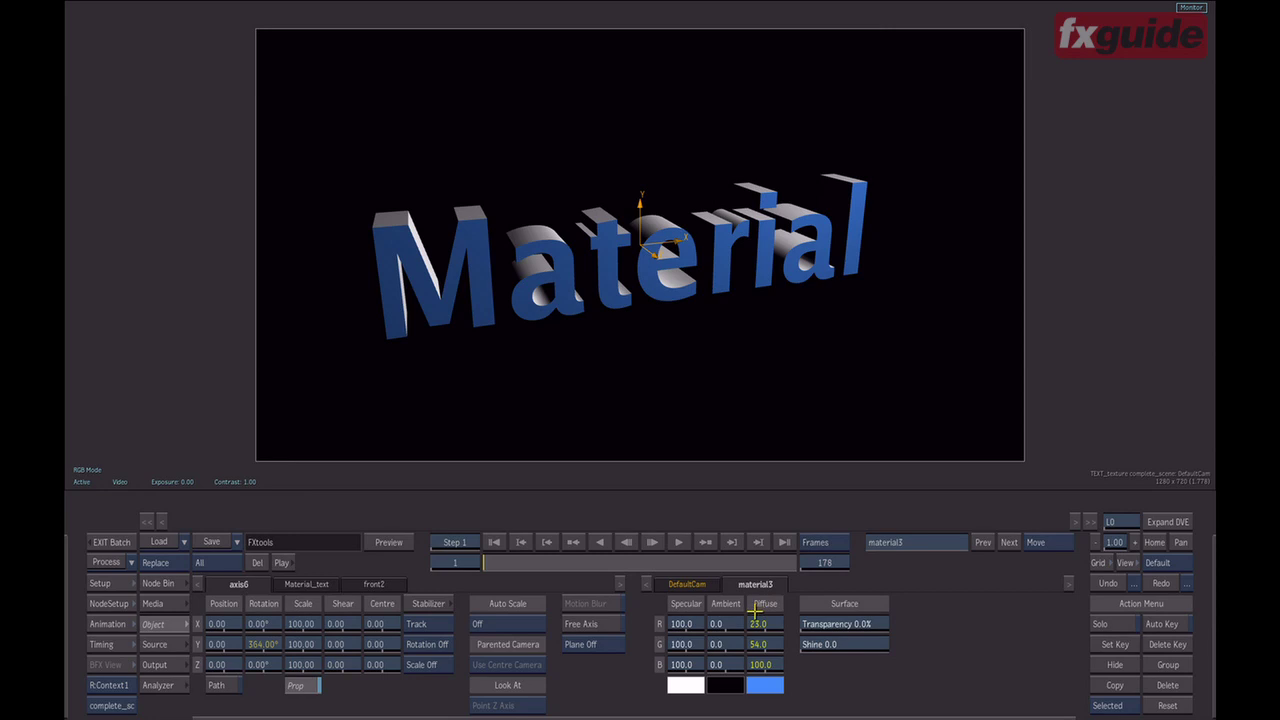
- Connect the back2 object group to the blue front material and check the text in the camera view
key(F4)
drag(752, 306, 635, 415)
click(636, 422)
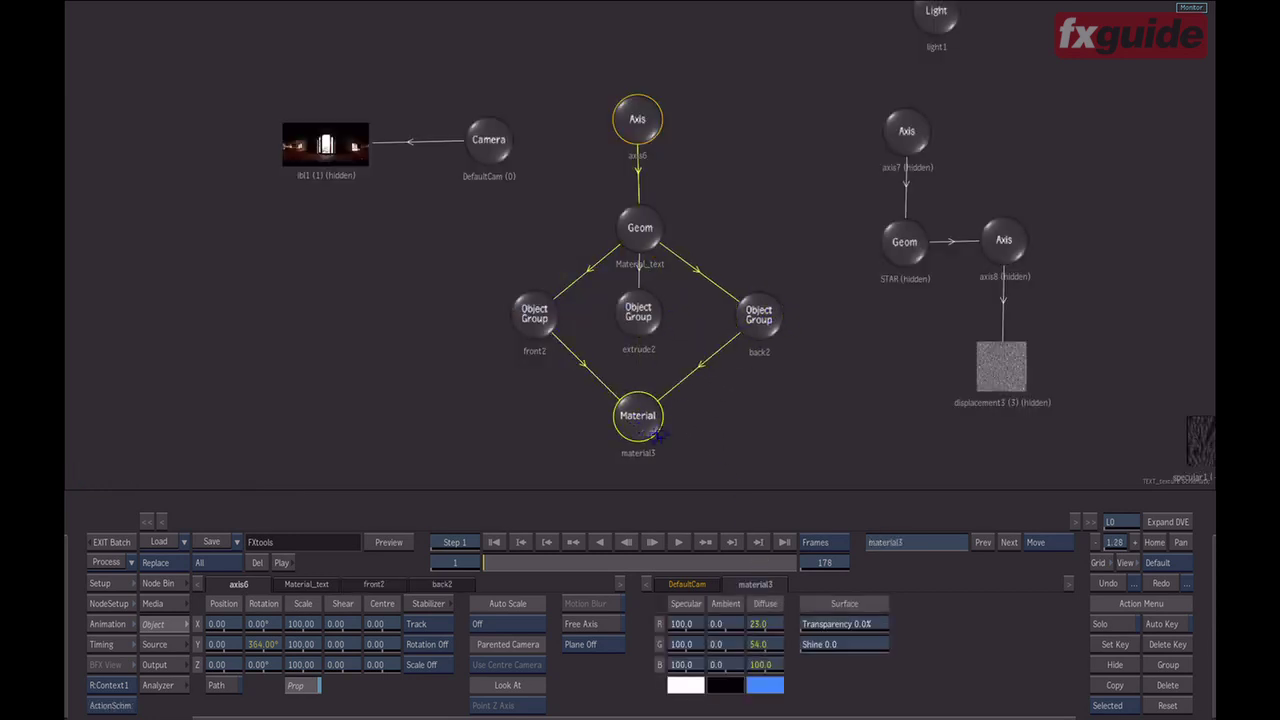
key(F1)
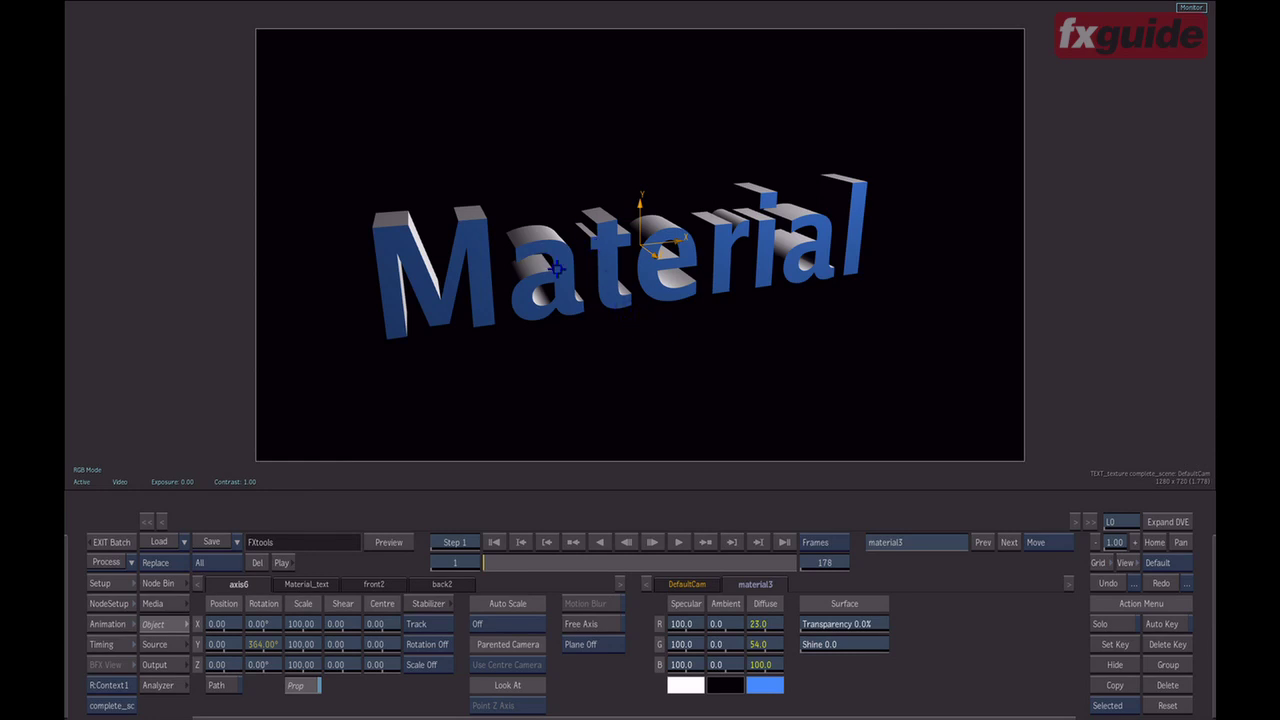
- Set the Y rotation of the text's parent axis, axis6, to 361.00°
key(F4)
click(634, 122)
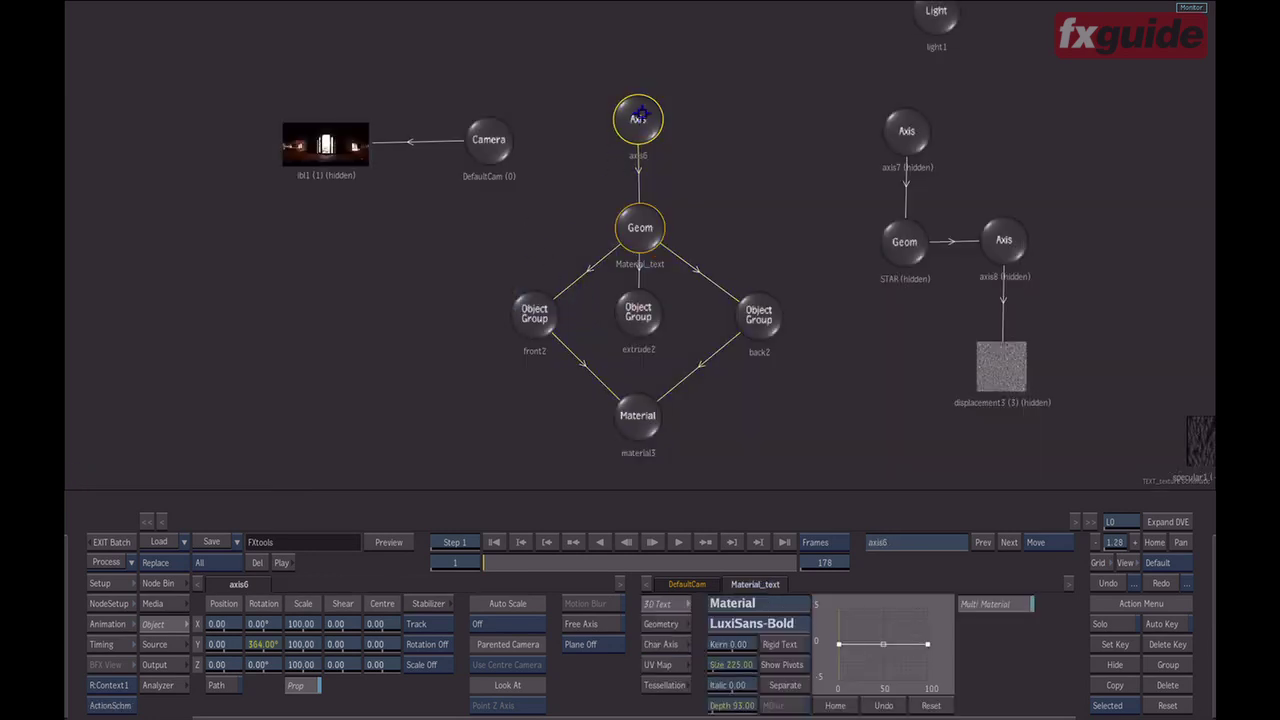
key(F1)
mouse_move(272, 632)
mouse_down()
mouse_move(266, 643)
mouse_move(200, 638)
mouse_move(337, 613)
mouse_move(265, 640)
mouse_up()
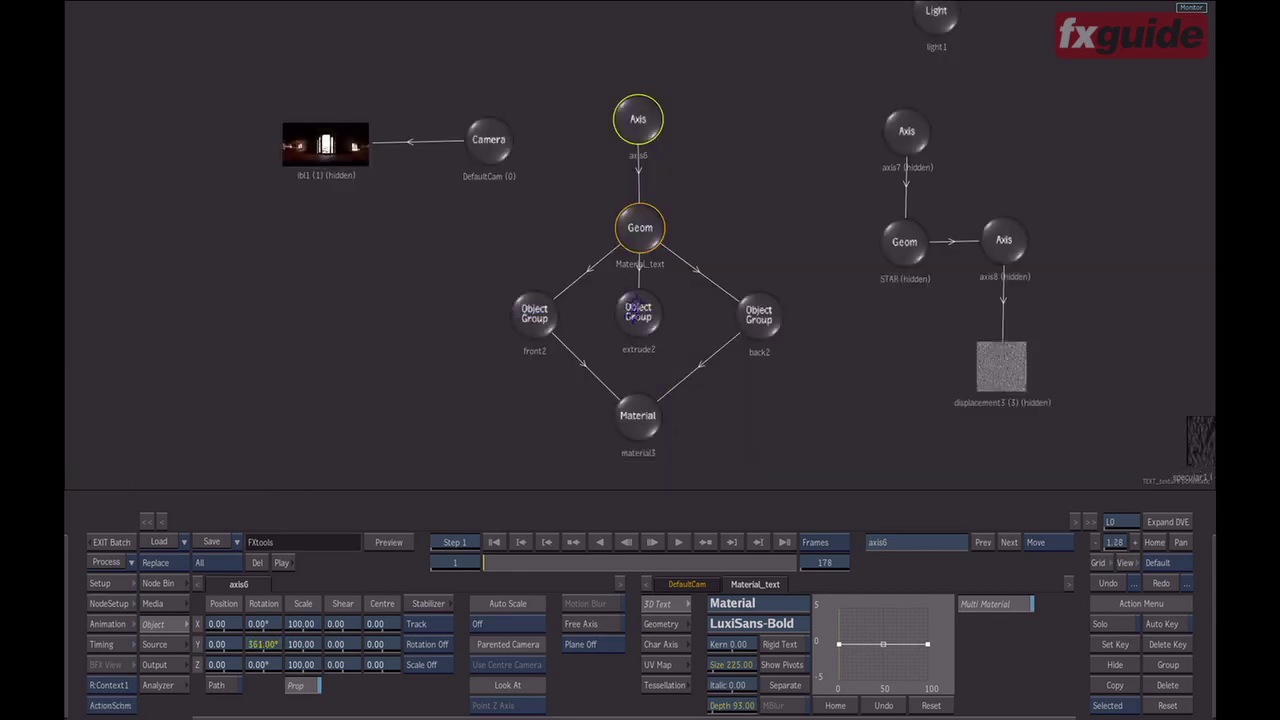
- Add a second Material node under the extrude2 object group and open its settings
click(638, 315)
drag(638, 318, 644, 317)
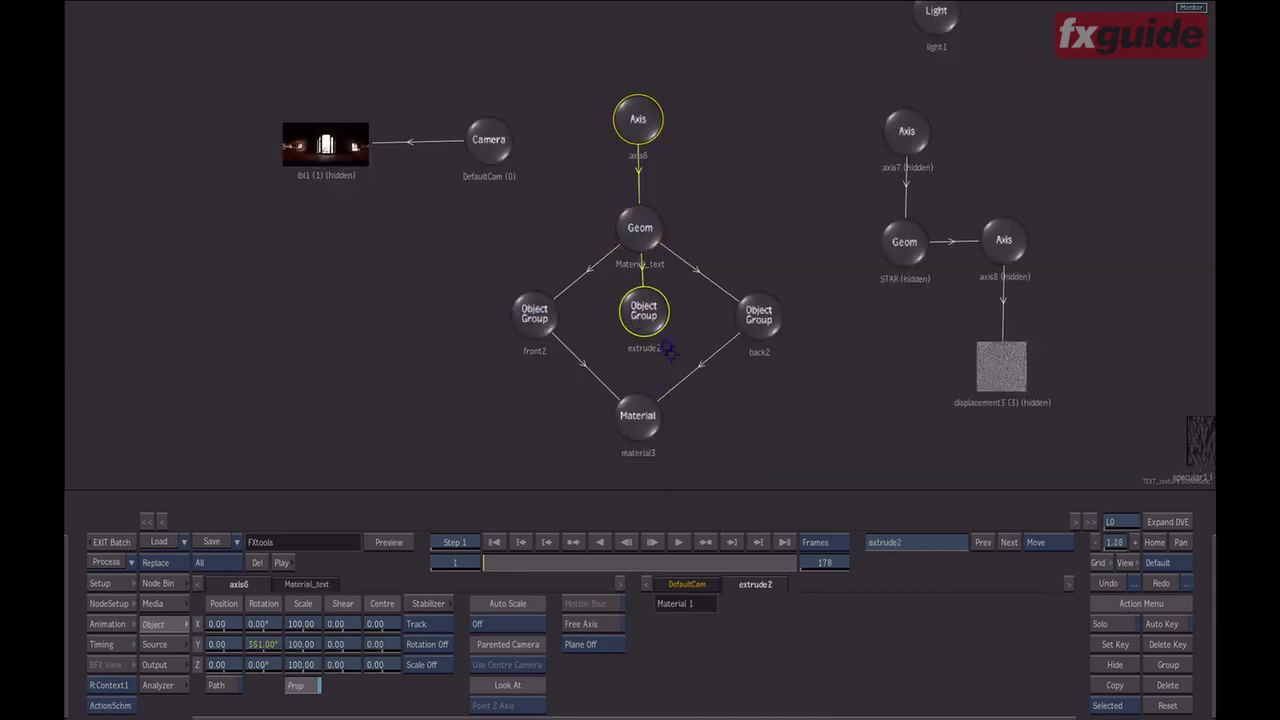
key(Escape)
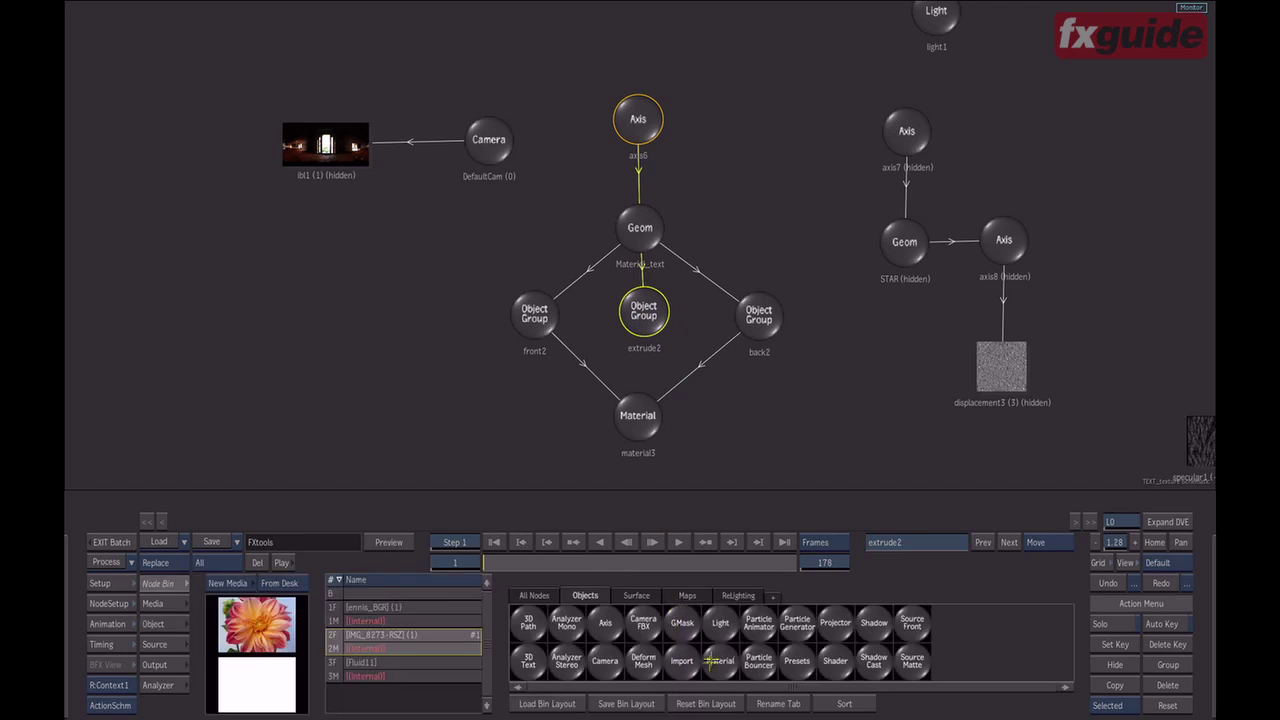
drag(723, 663, 749, 400)
double_click(749, 400)
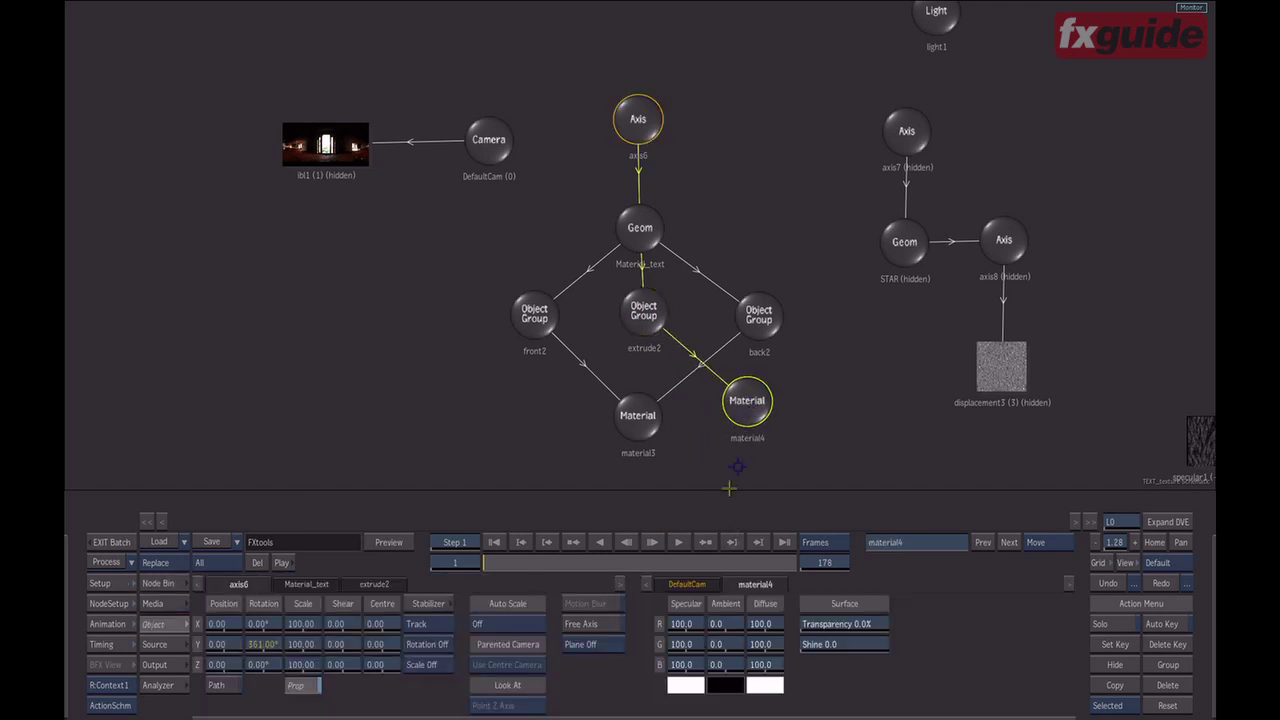
- Colour the text's extrusion magenta by setting its material's diffuse green to 20.0
key(F4)
drag(766, 645, 728, 645)
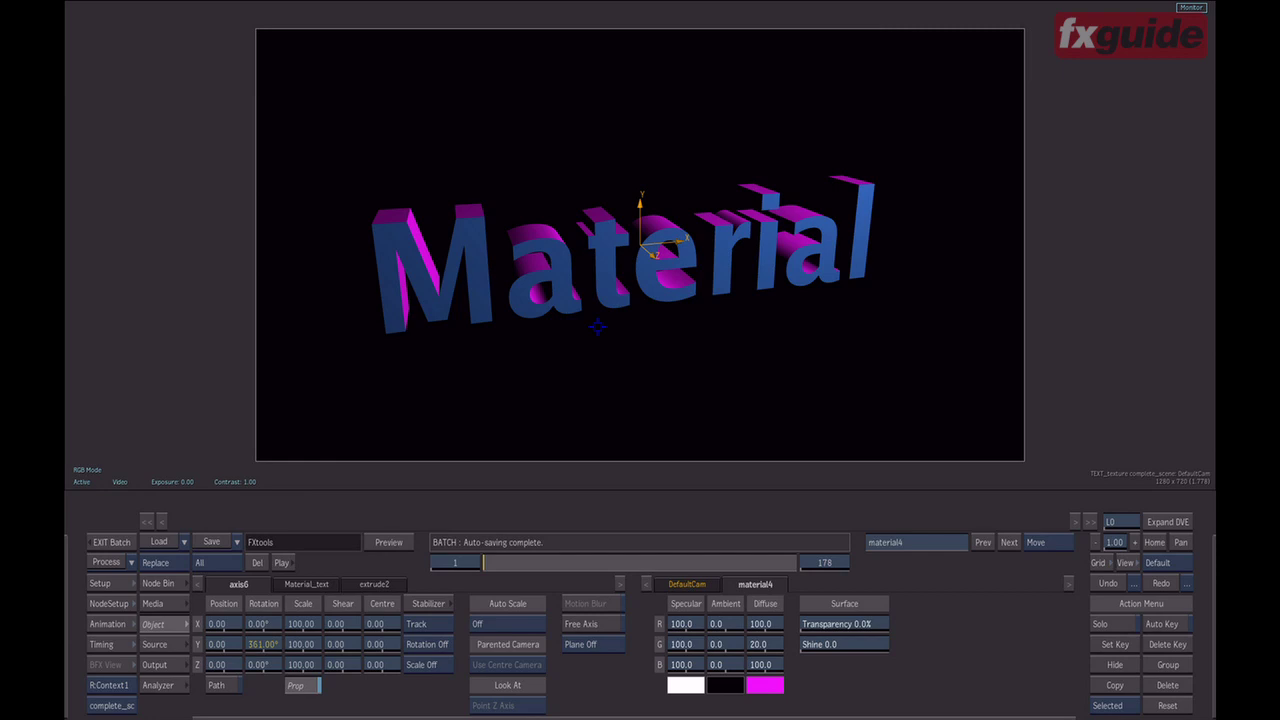
key(F4)
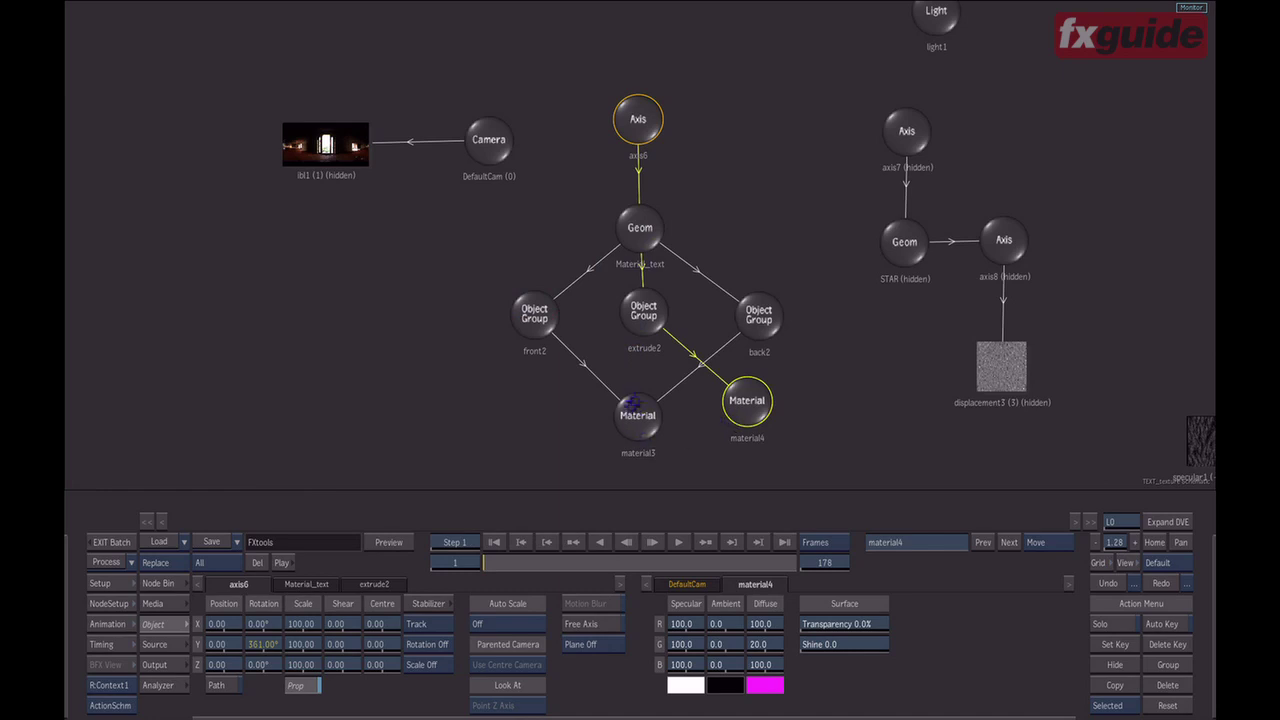
- Move the text's node tree beside the camera and hide the entire branch using Branch selection mode
drag(644, 119, 366, 110)
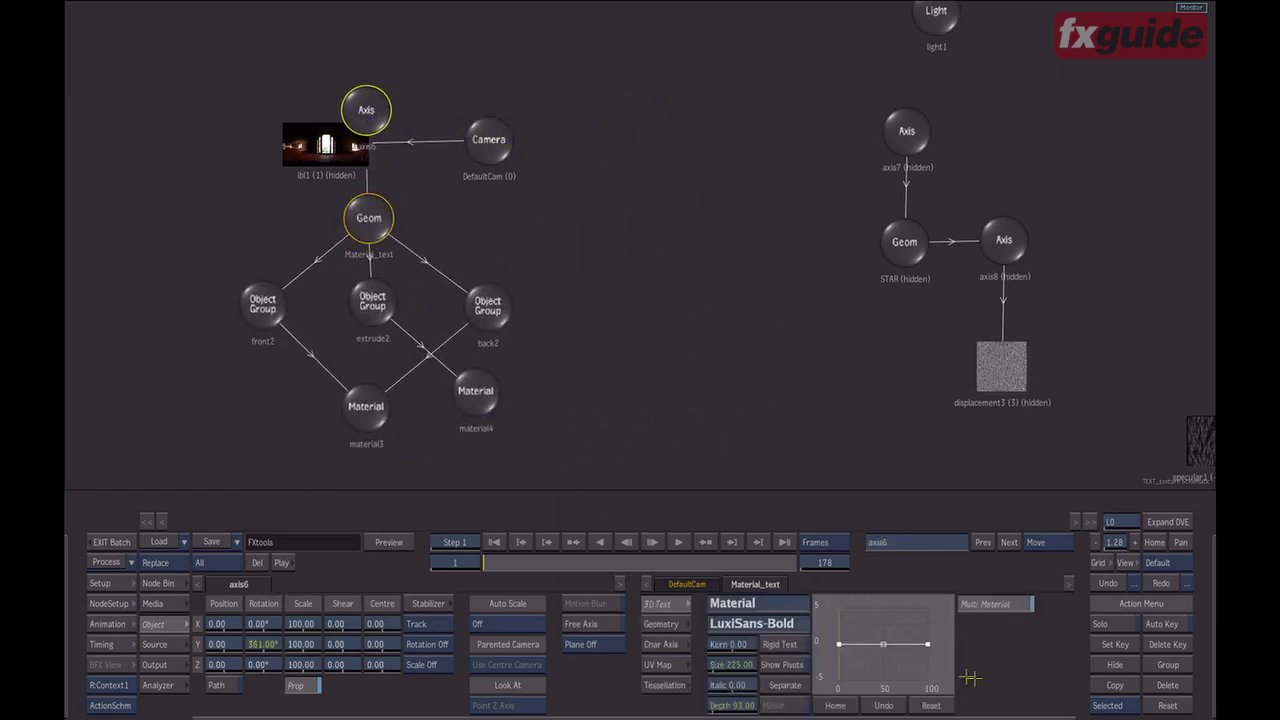
click(1101, 706)
click(1110, 688)
key(h)
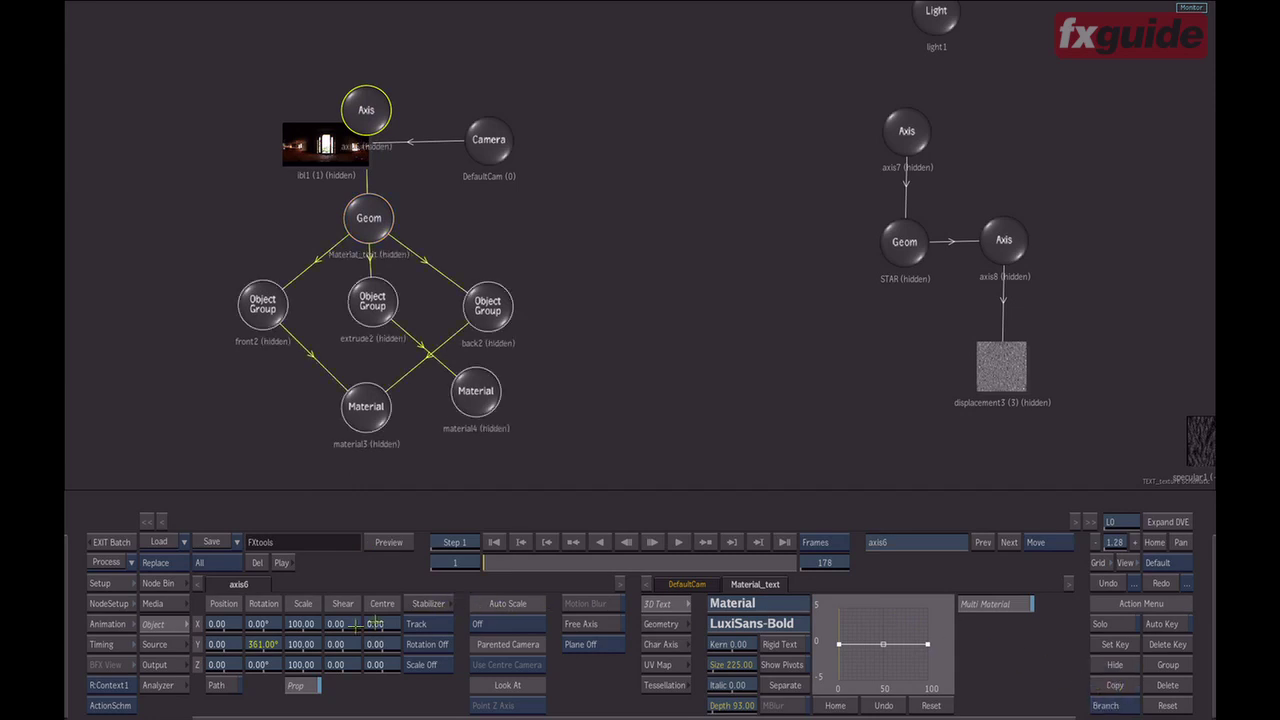
- Import the 3DS box model into the scene
click(163, 584)
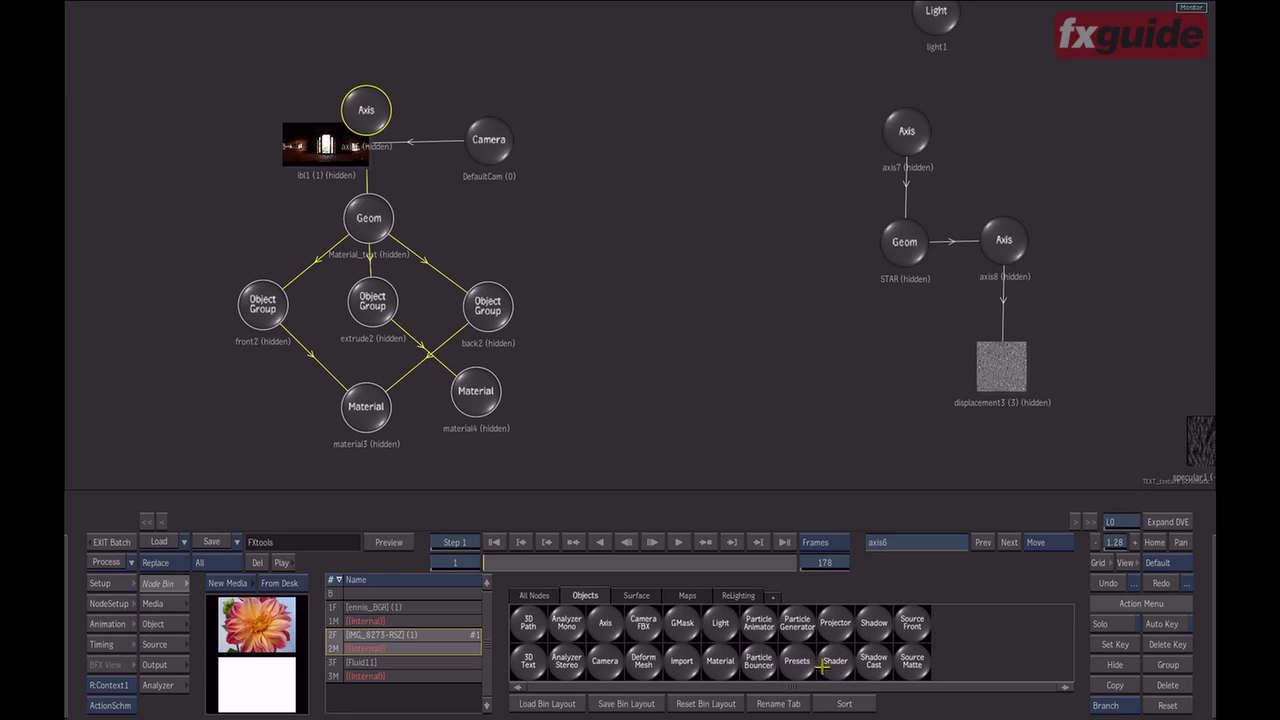
click(536, 595)
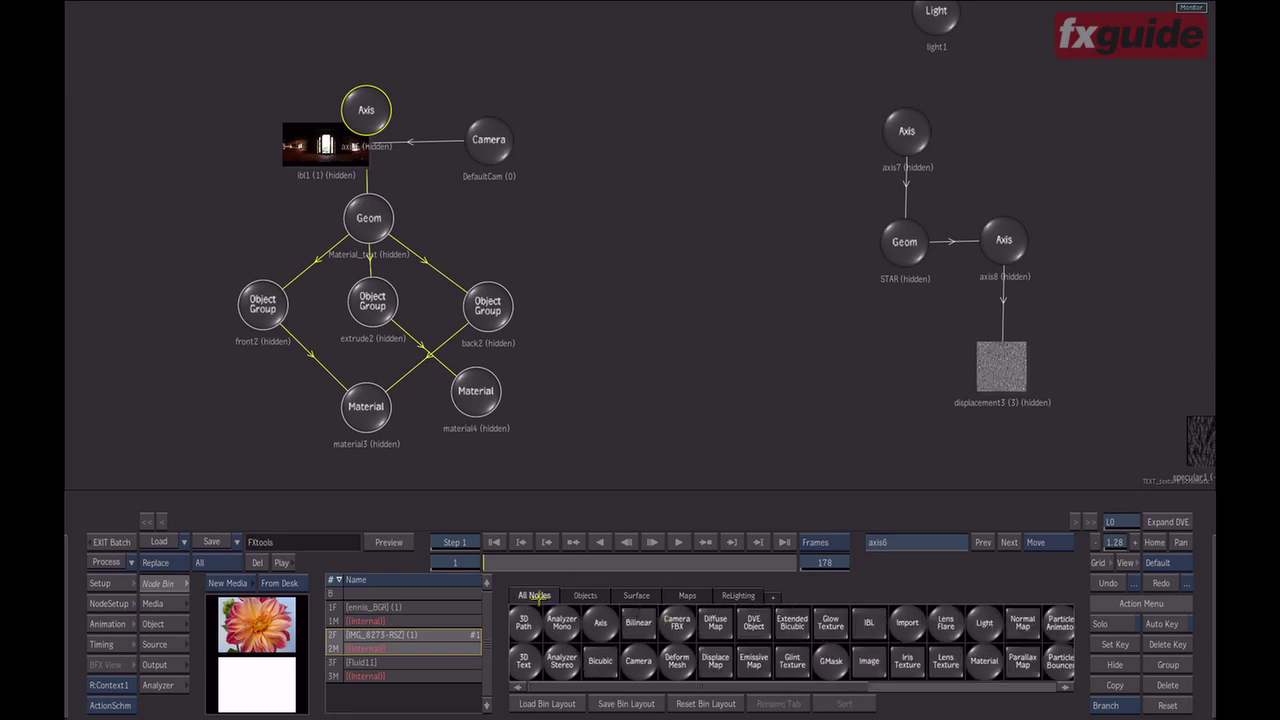
click(908, 623)
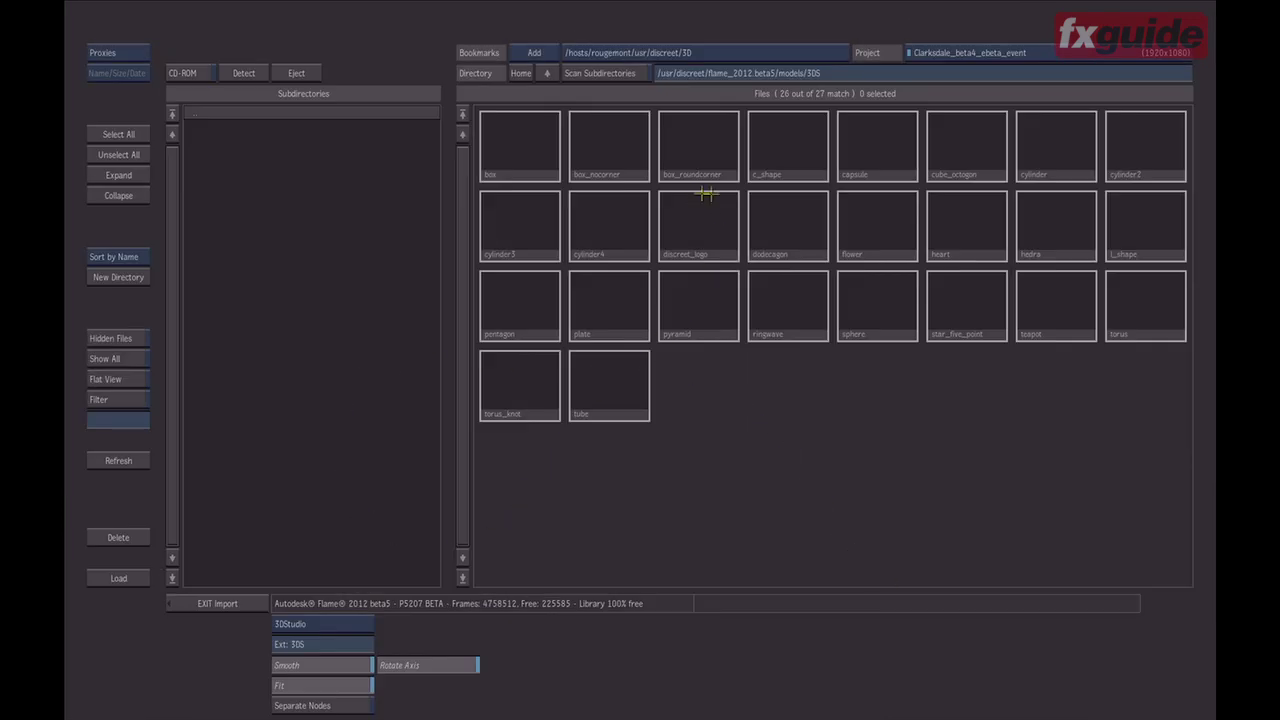
click(520, 162)
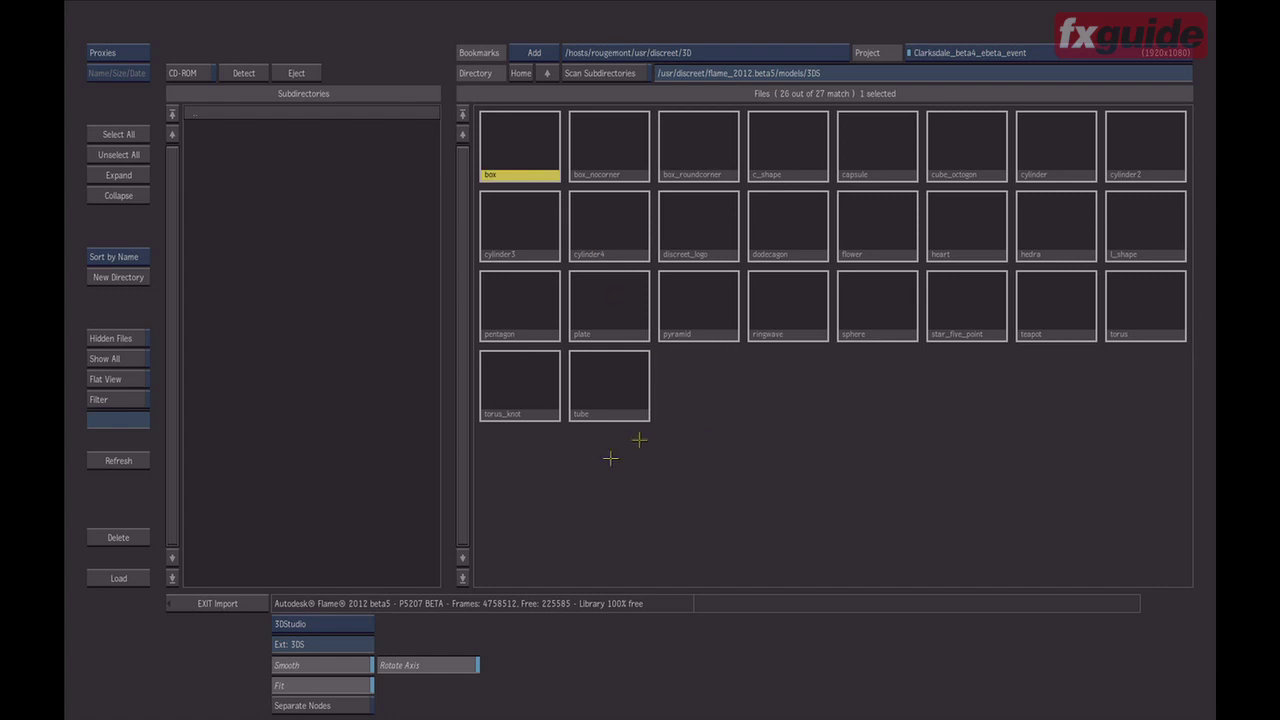
click(140, 578)
- Arrange the imported box's axis, geometry, material and diffuse map nodes in the gap between the existing trees
drag(591, 117, 700, 130)
drag(704, 251, 630, 251)
drag(691, 316, 711, 287)
drag(689, 388, 704, 391)
click(627, 265)
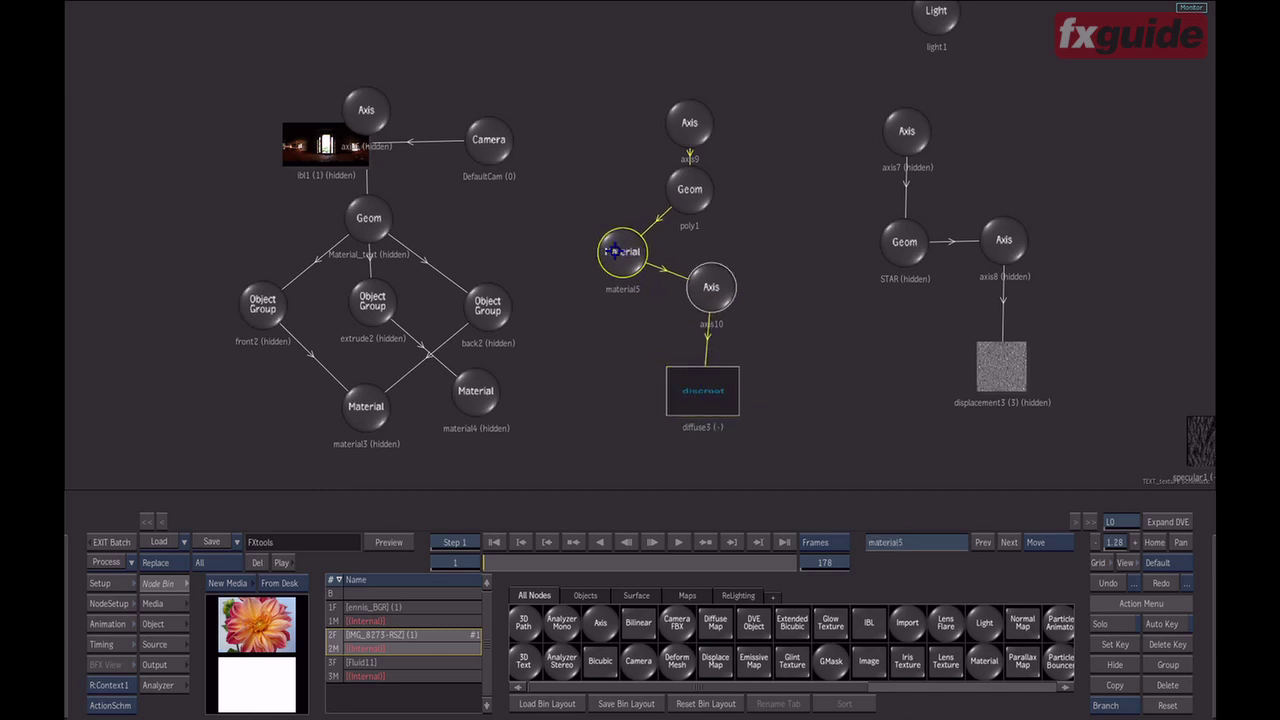
drag(630, 252, 624, 249)
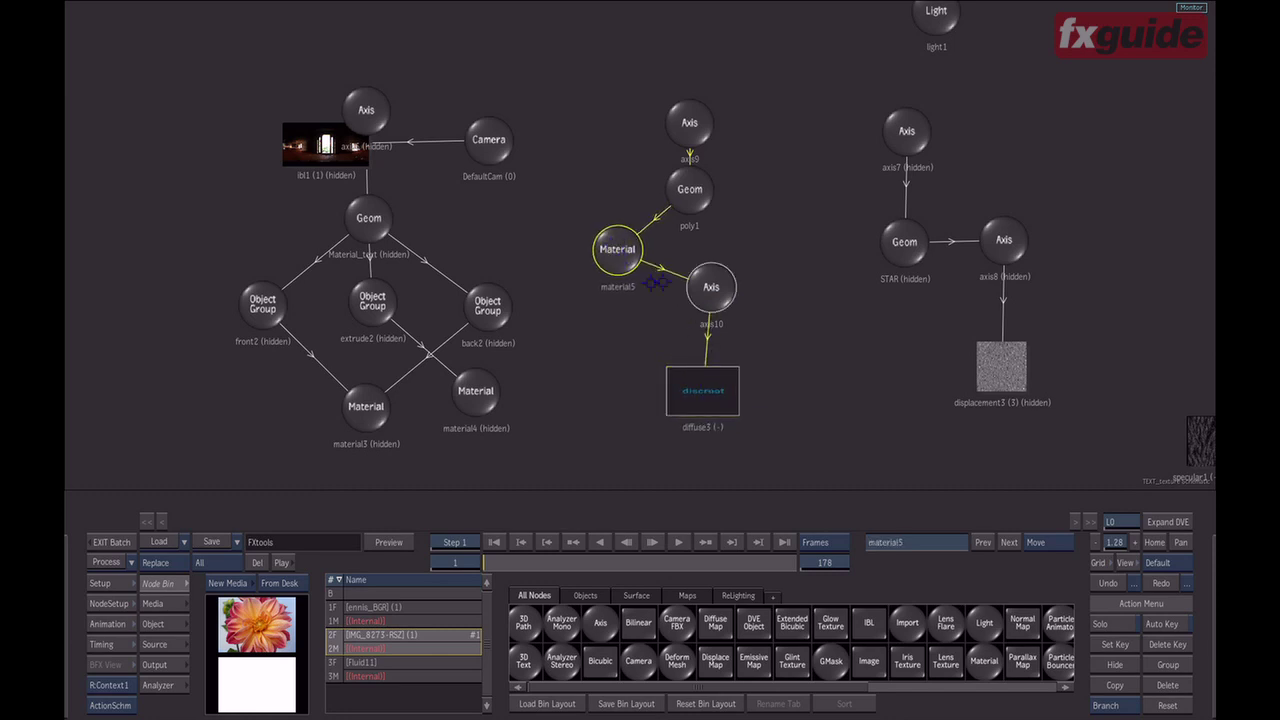
- Apply the IMG_8273-RSZ flower media to the box's diffuse map and view the textured box
drag(710, 398, 719, 397)
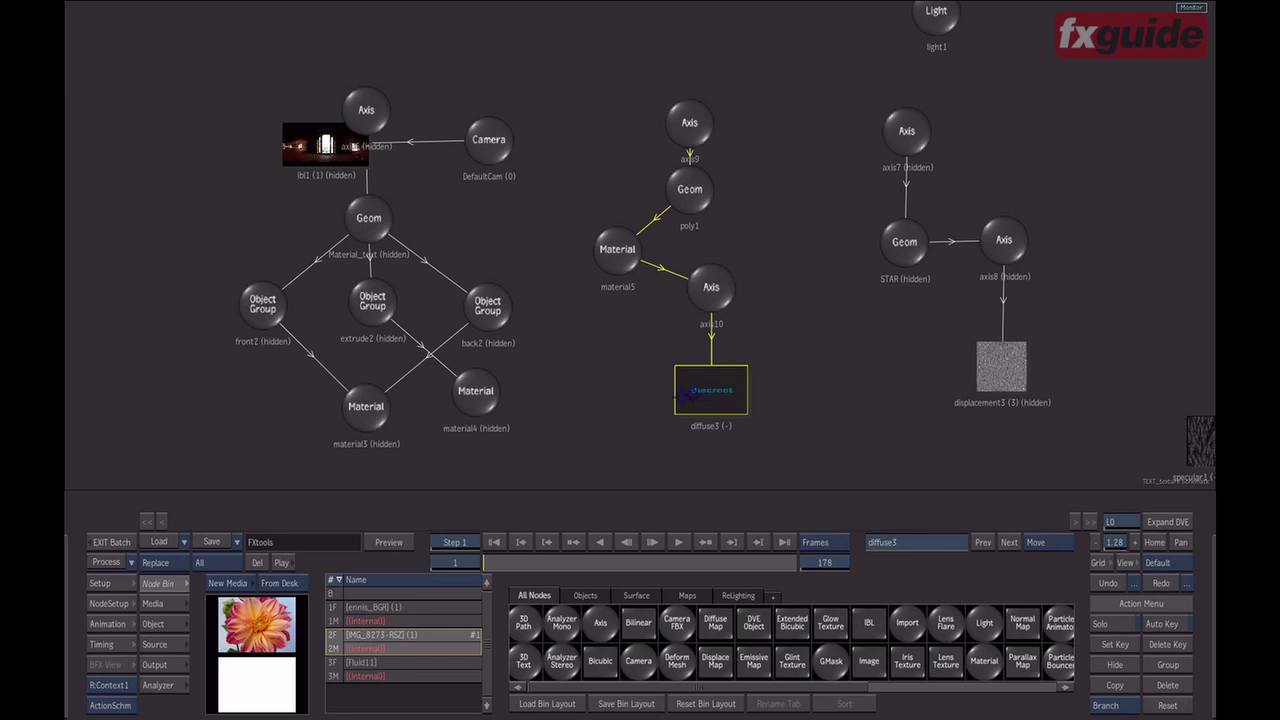
click(158, 605)
click(348, 582)
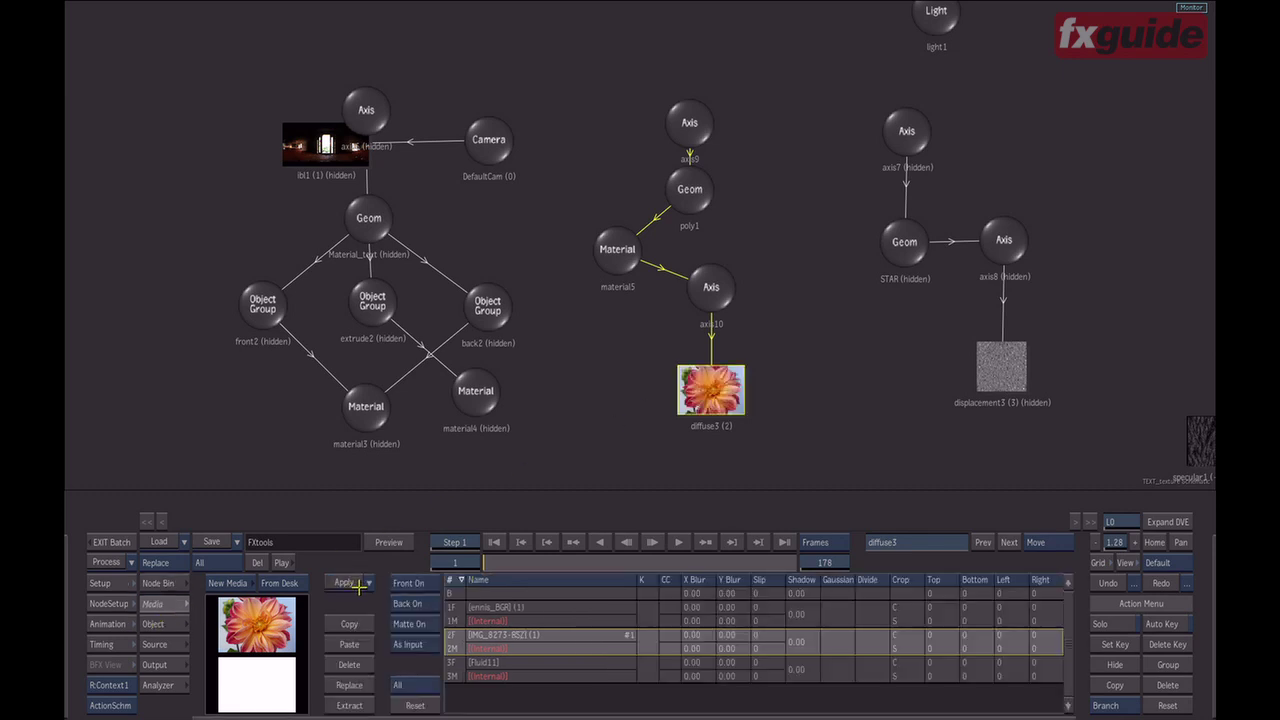
key(F4)
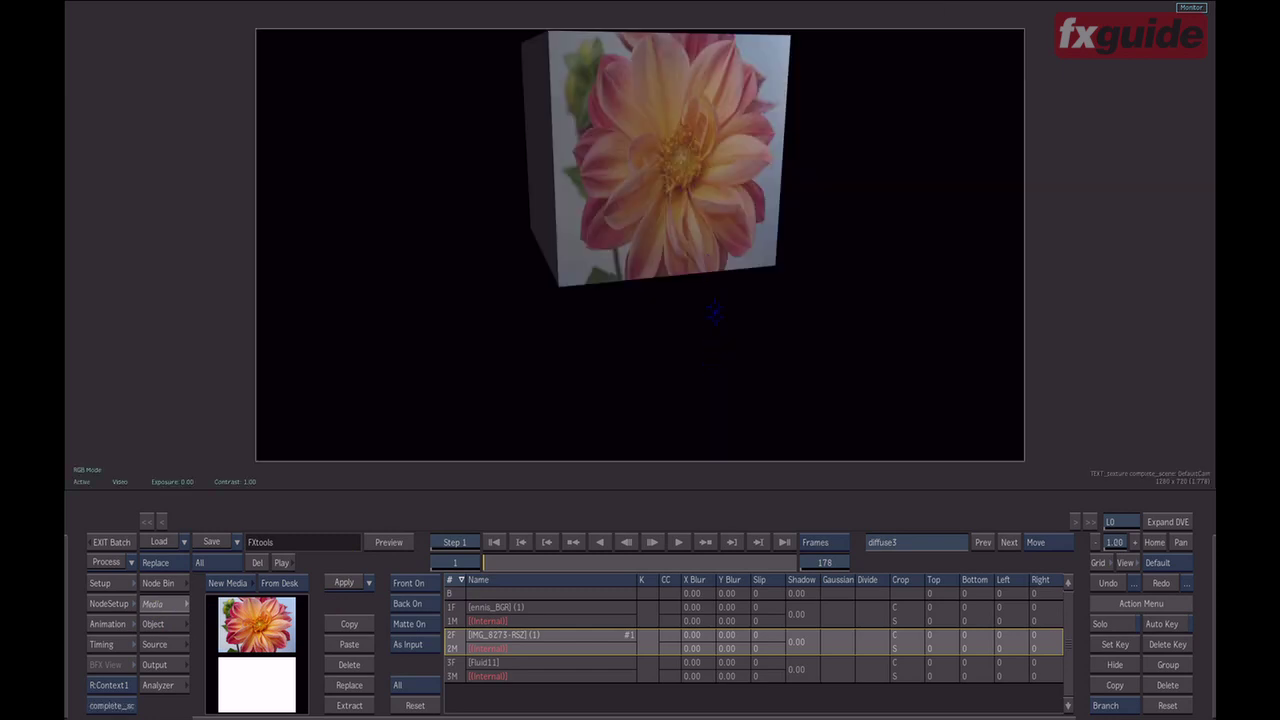
- Set the imported box's axis Y position to -119 and rotate the box about its X axis
key(F4)
click(688, 124)
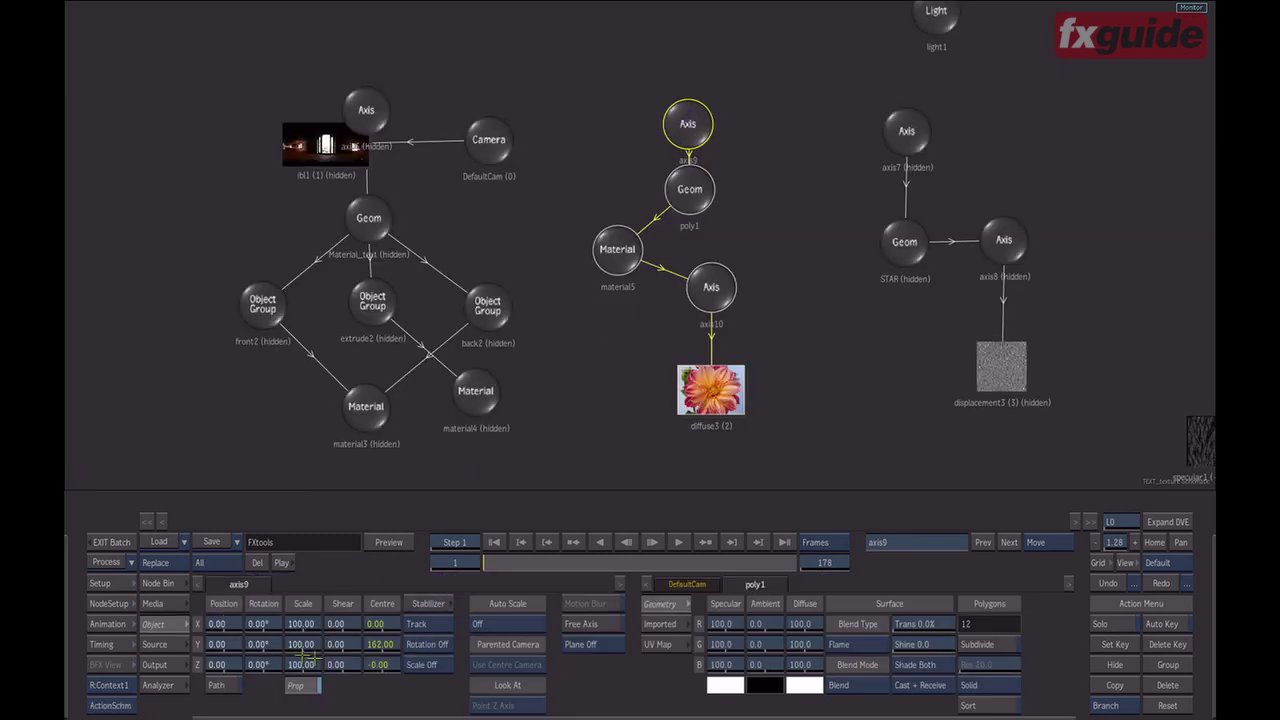
key(F4)
drag(222, 644, 168, 648)
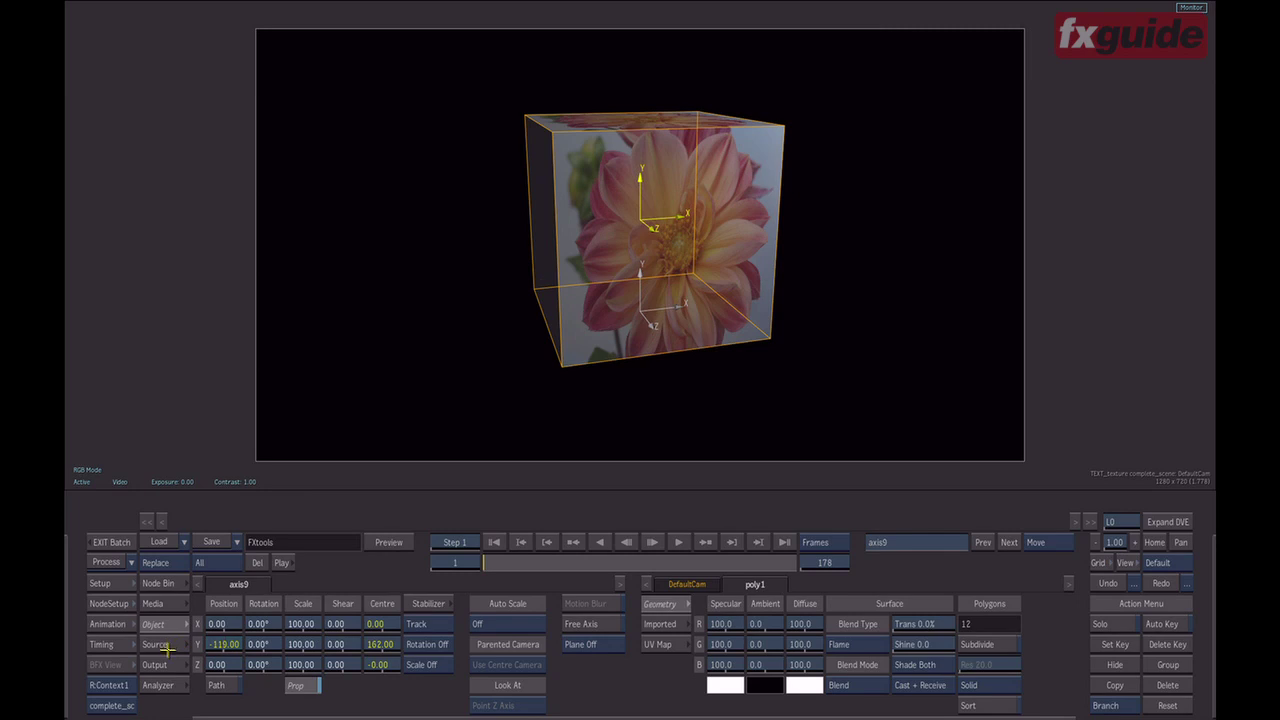
key(F4)
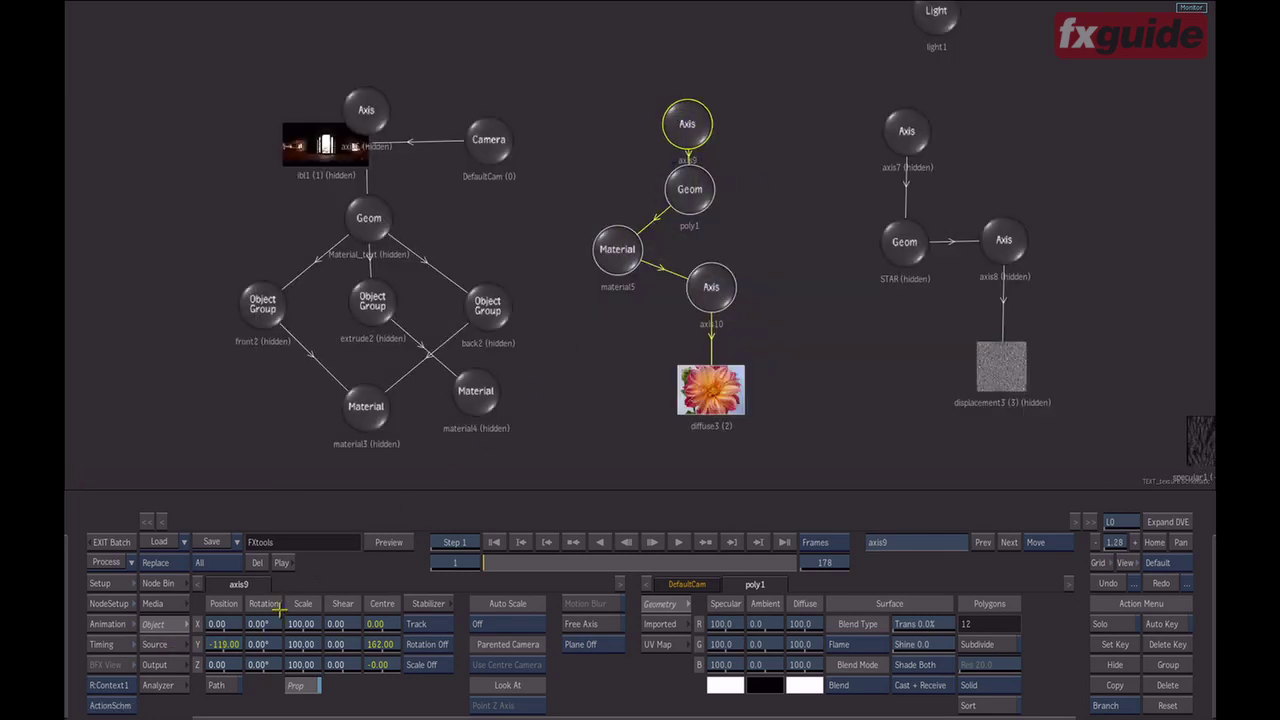
key(F4)
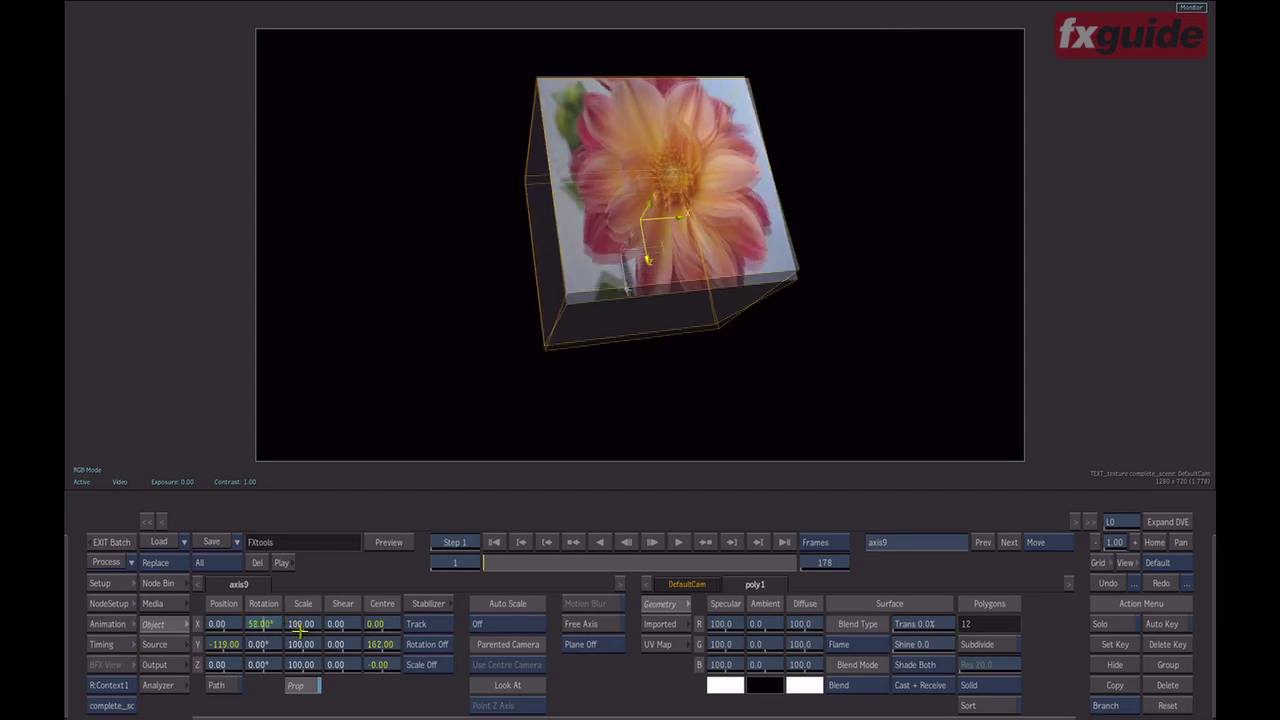
drag(320, 632, 291, 622)
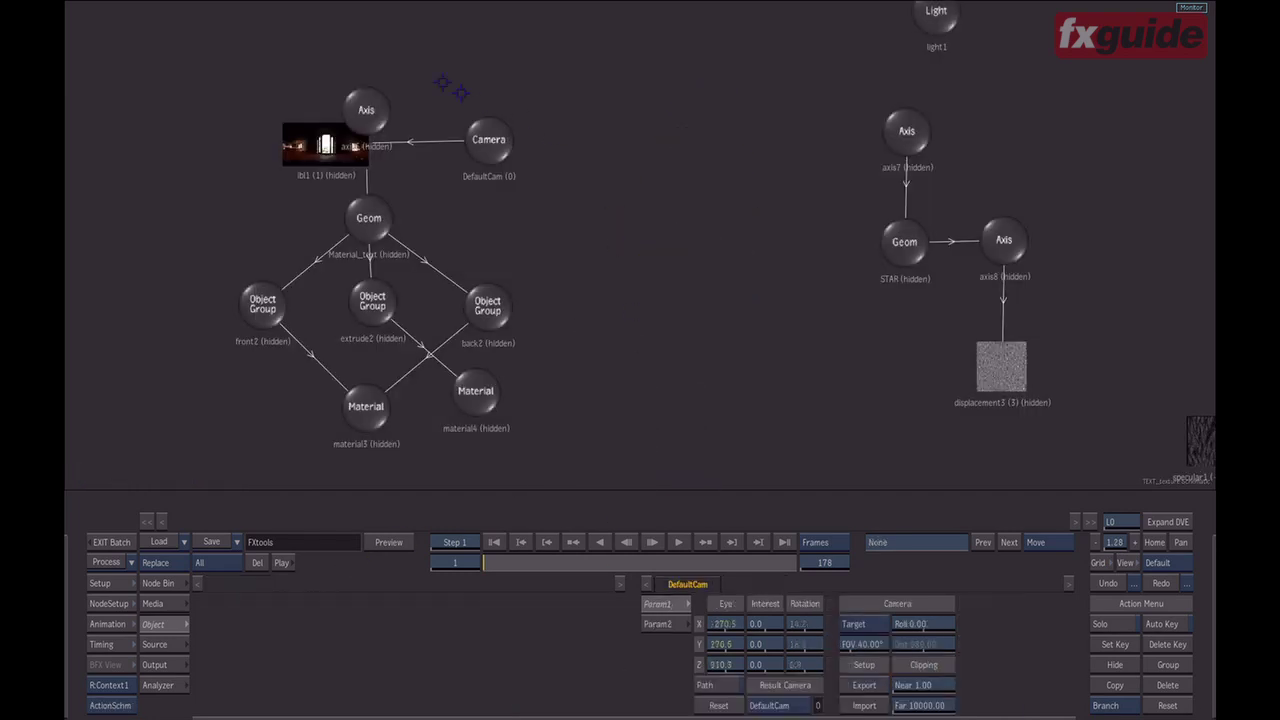
- Move the hidden text's node tree to the other side of the camera node and unhide the whole branch
drag(362, 107, 586, 104)
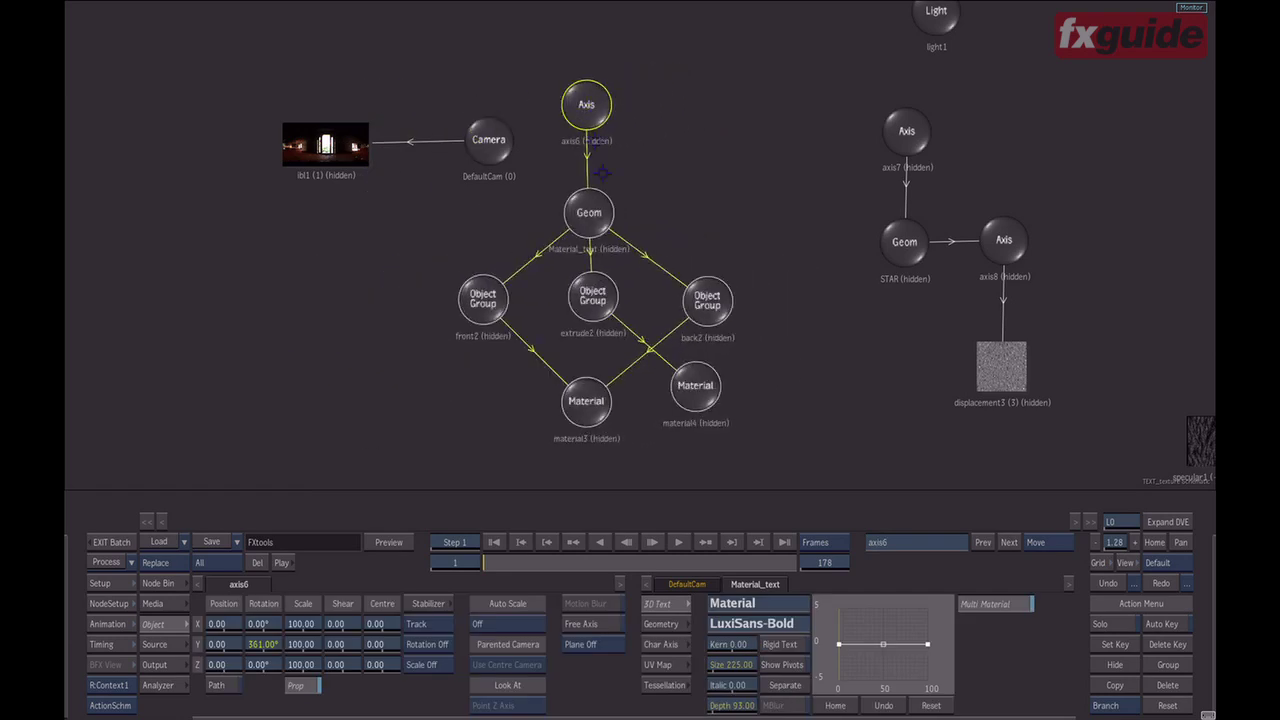
click(598, 410)
click(587, 95)
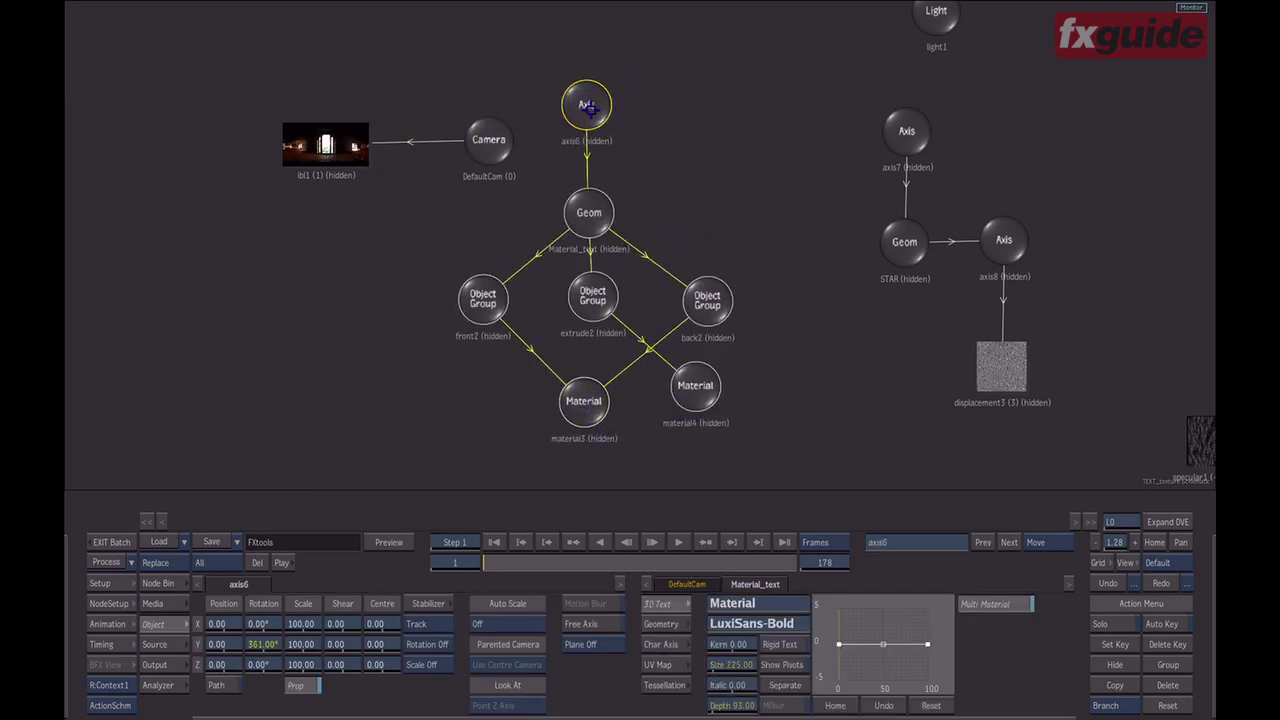
drag(590, 415, 575, 392)
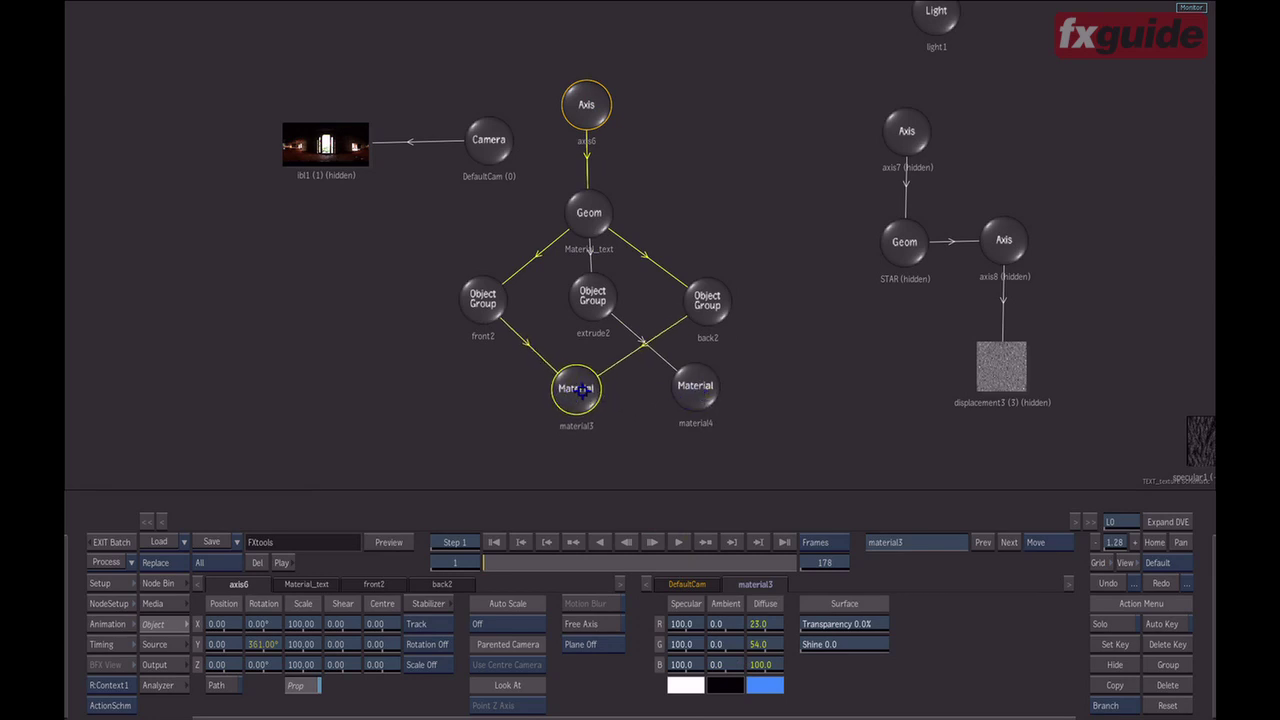
- Reset the diffuse colours of material3 and material4 to 100 in all RGB channels
ctrl+click(767, 623)
ctrl+click(768, 643)
ctrl+click(769, 663)
click(696, 383)
click(762, 644)
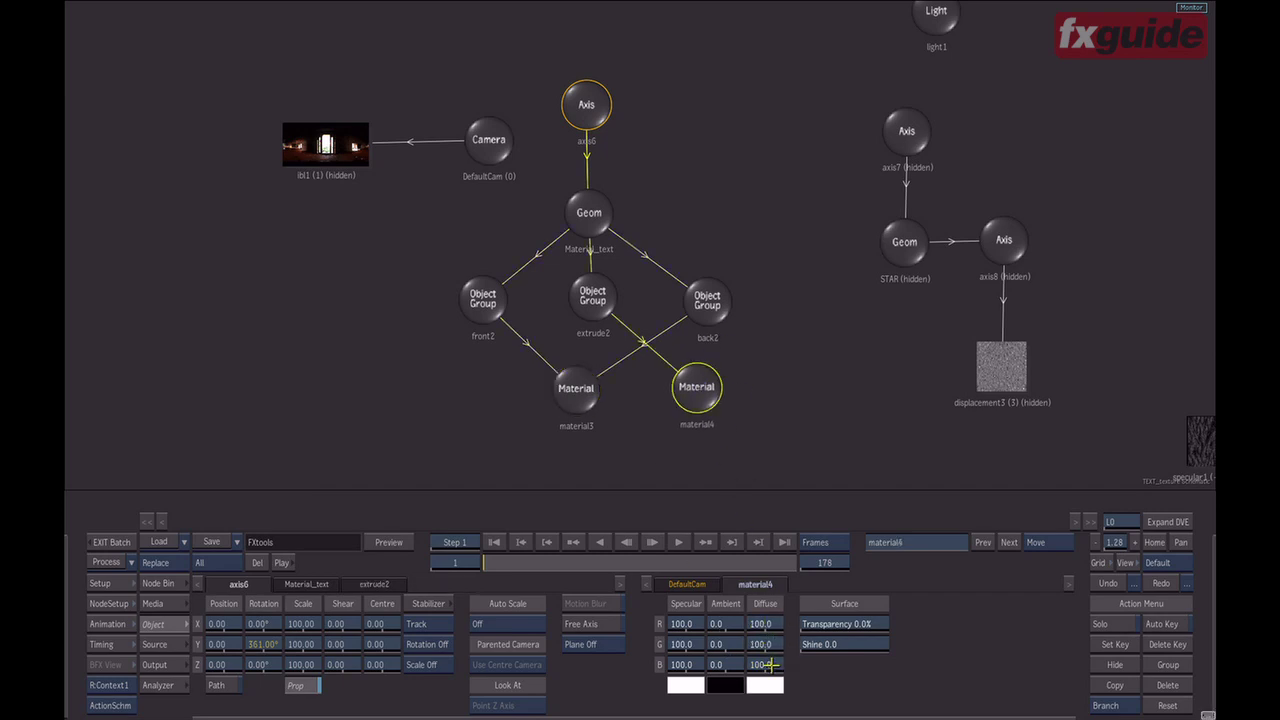
- Attach a Substance Texture with the Parquet wood preset to material3, the material of the text's front and back faces
drag(601, 424, 592, 419)
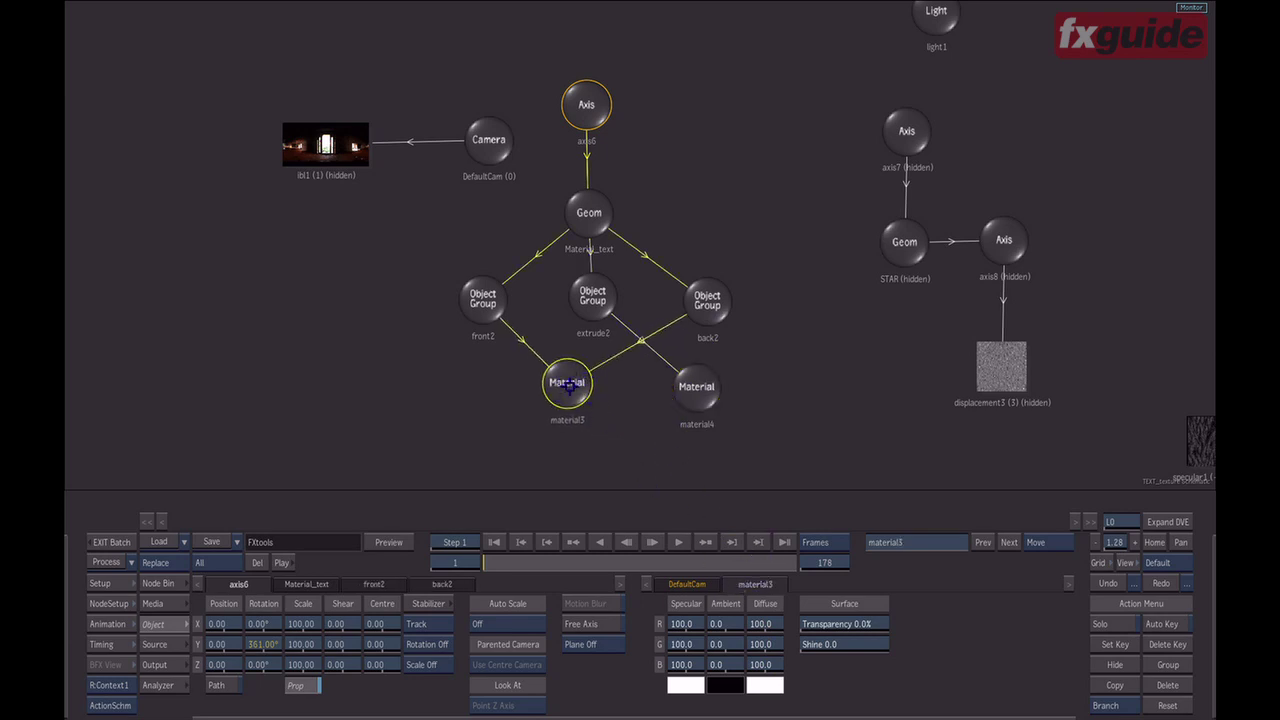
drag(585, 377, 570, 391)
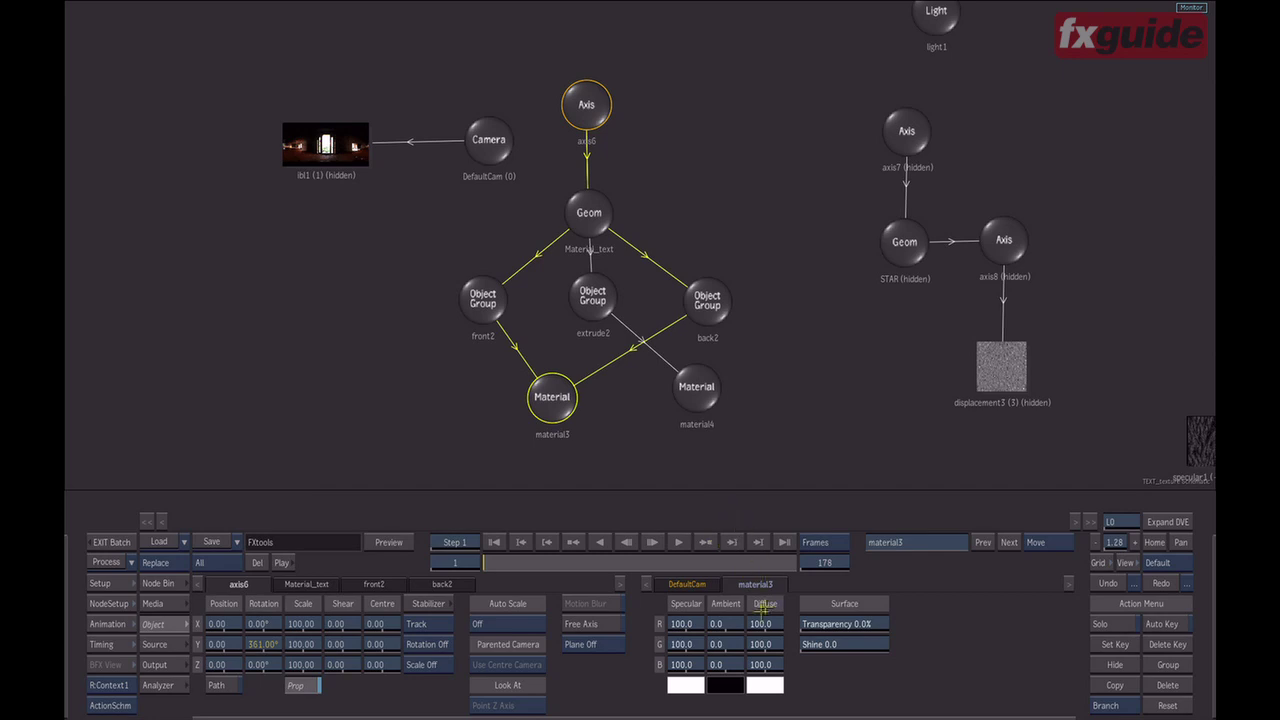
key(n)
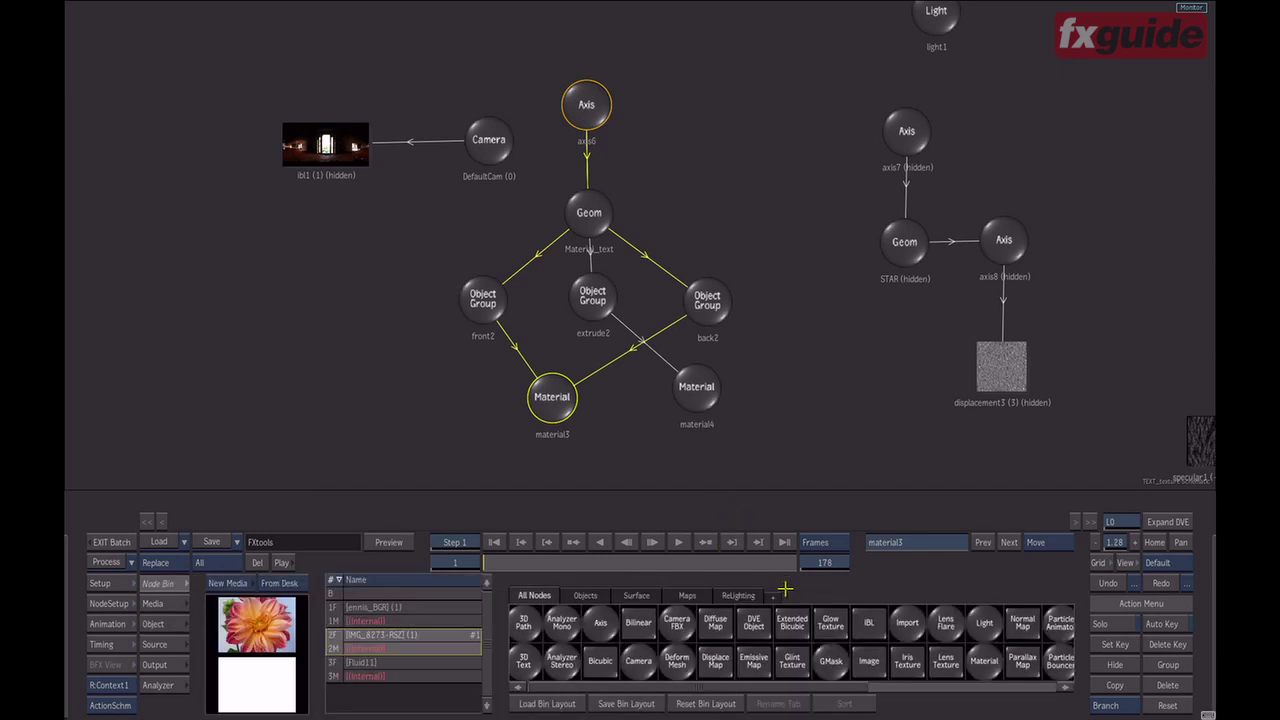
click(688, 595)
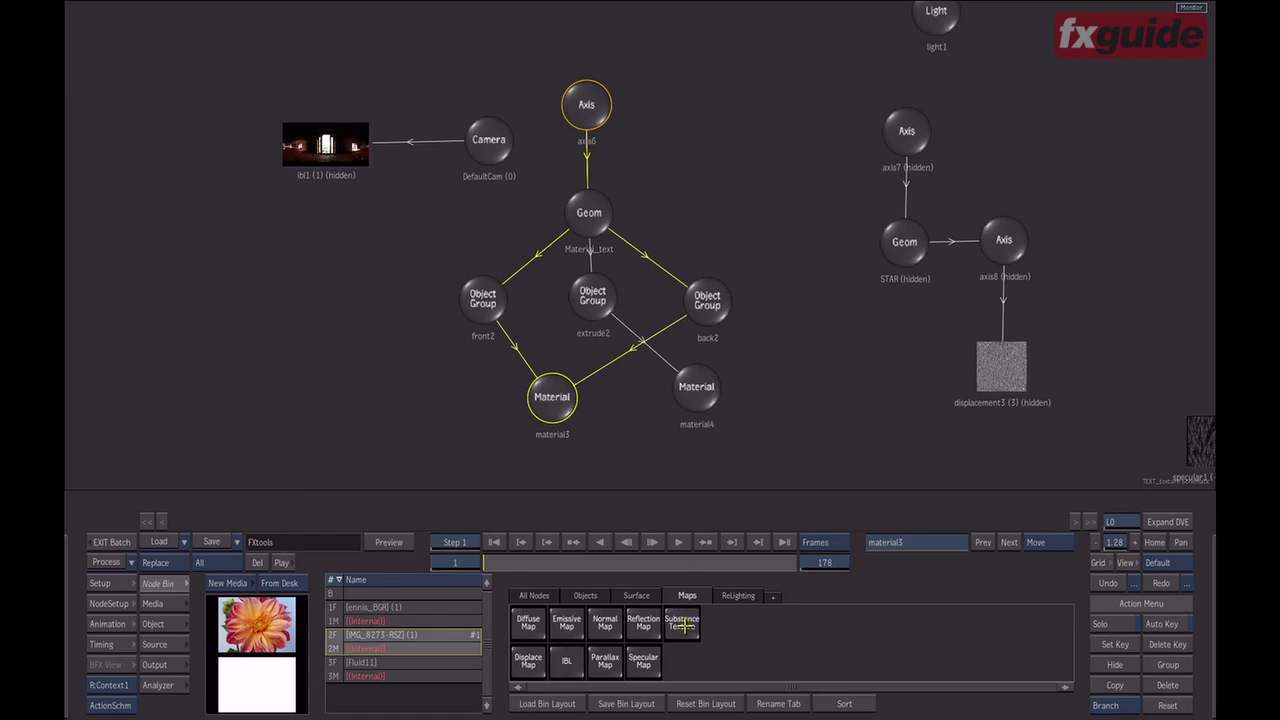
drag(686, 626, 654, 419)
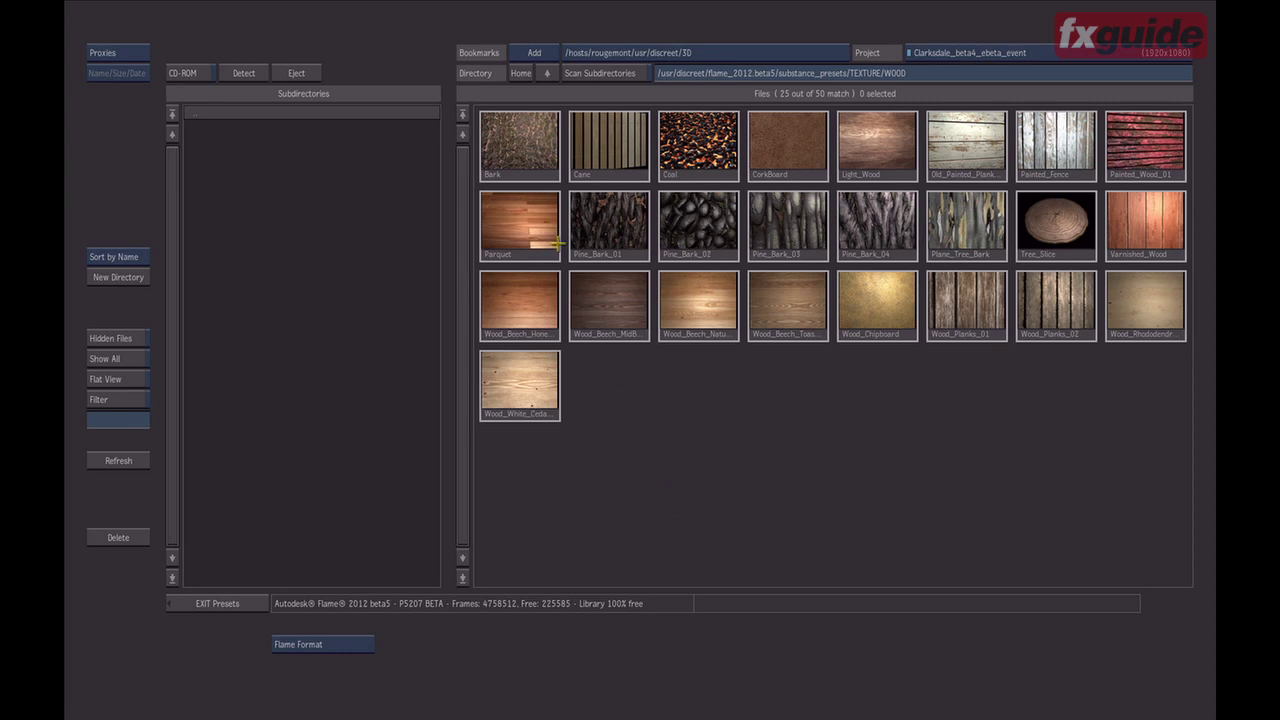
click(520, 226)
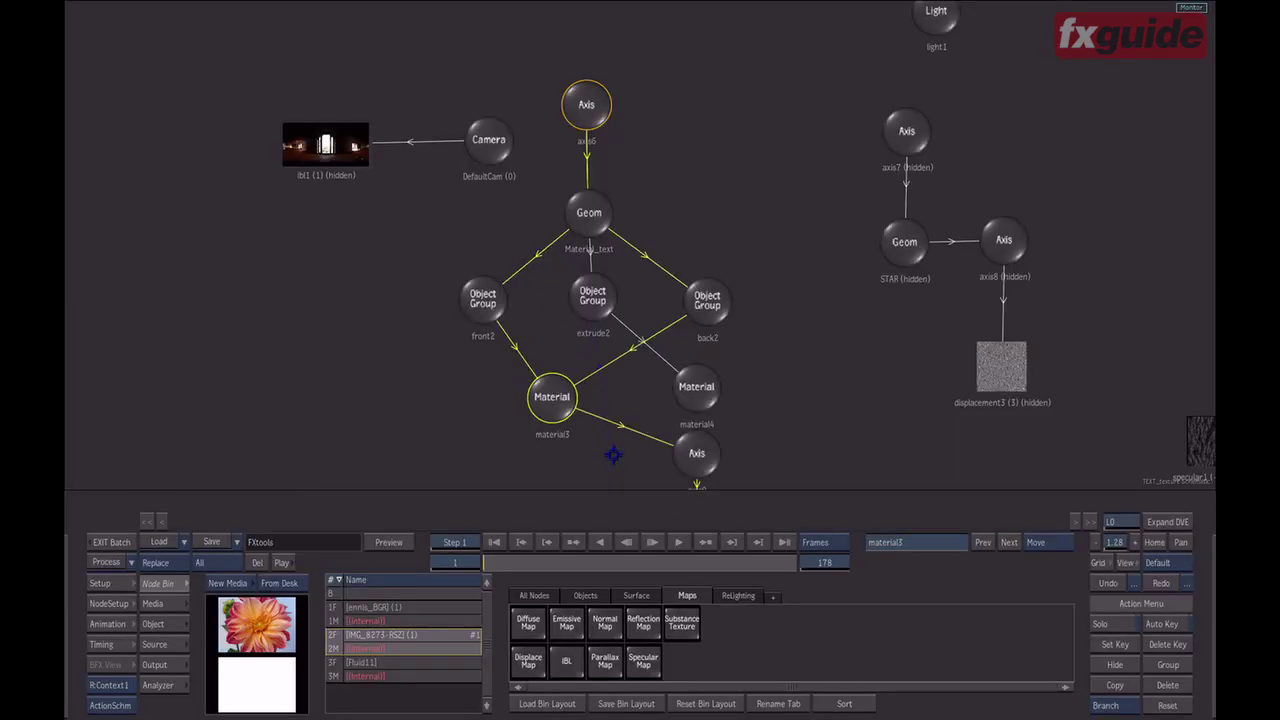
- Arrange the substance's axis, maps and shader node below and left of material3, and view the parquet-textured text
drag(781, 389, 750, 229)
drag(669, 266, 408, 226)
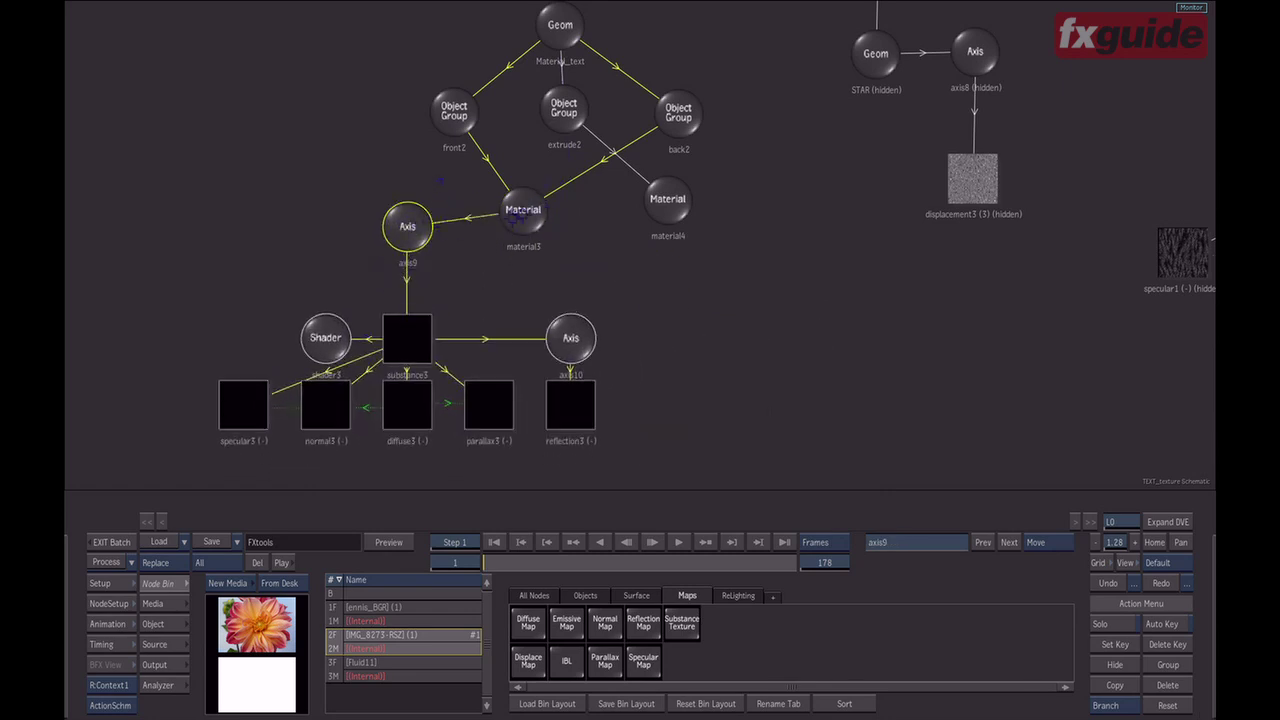
drag(311, 333, 281, 256)
click(408, 232)
key(F4)
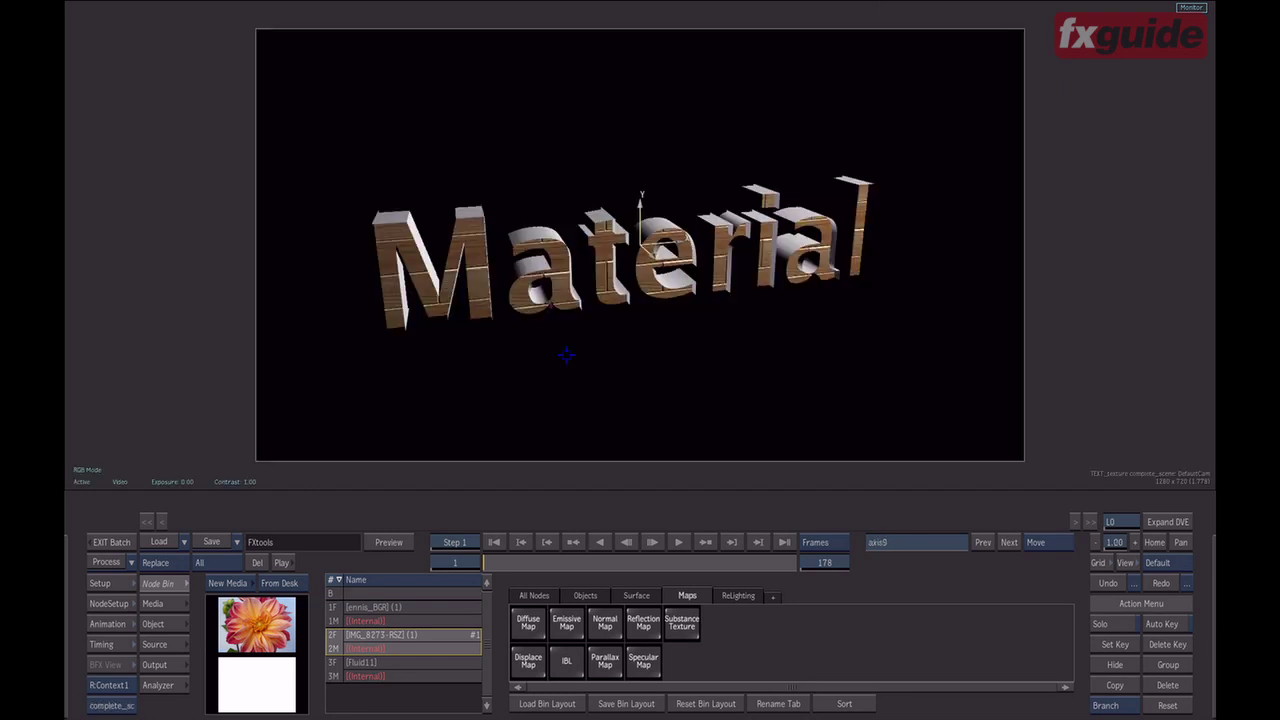
- Disable Relief Mapping on the parquet substance's parallax map and view the text
key(F8)
double_click(491, 414)
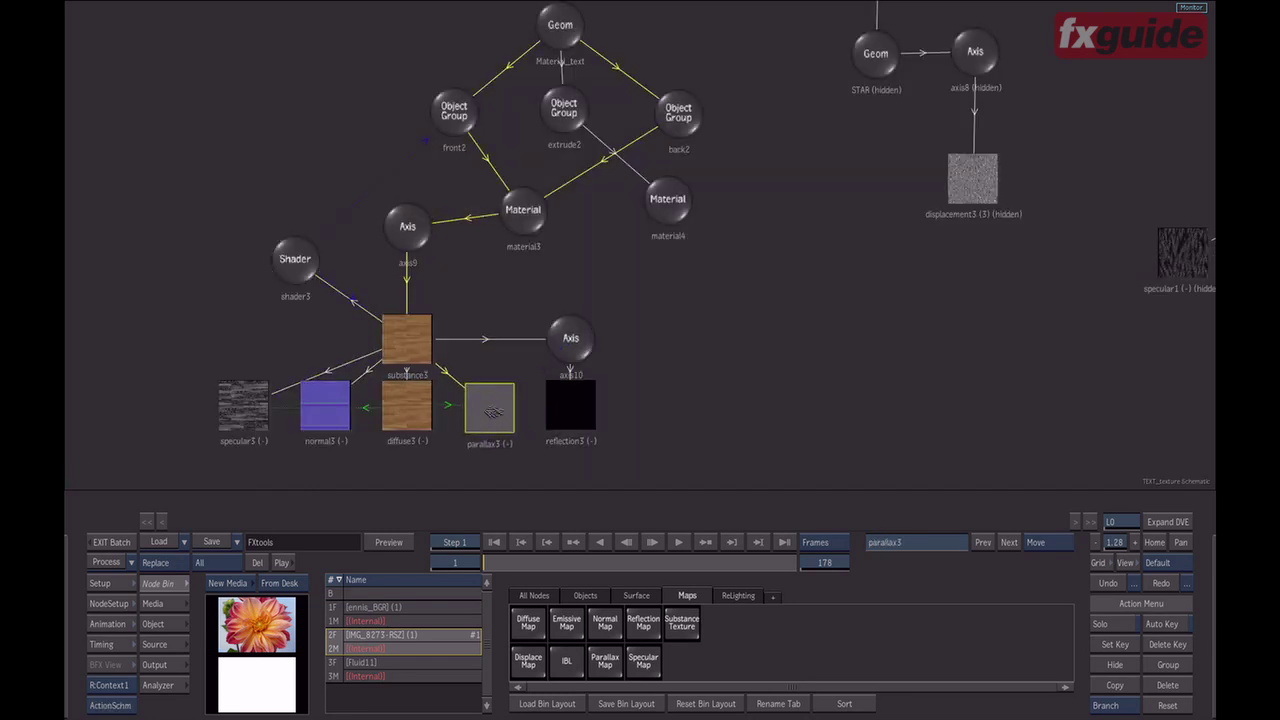
key(F4)
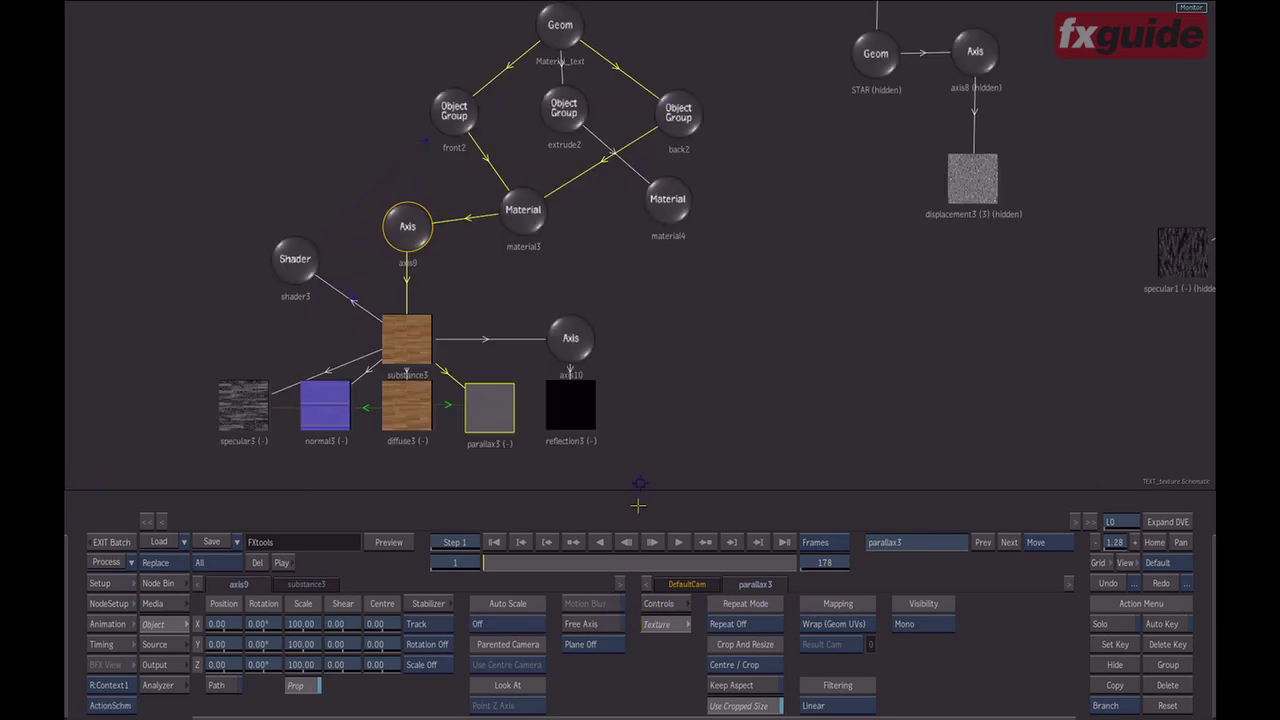
key(F4)
click(659, 604)
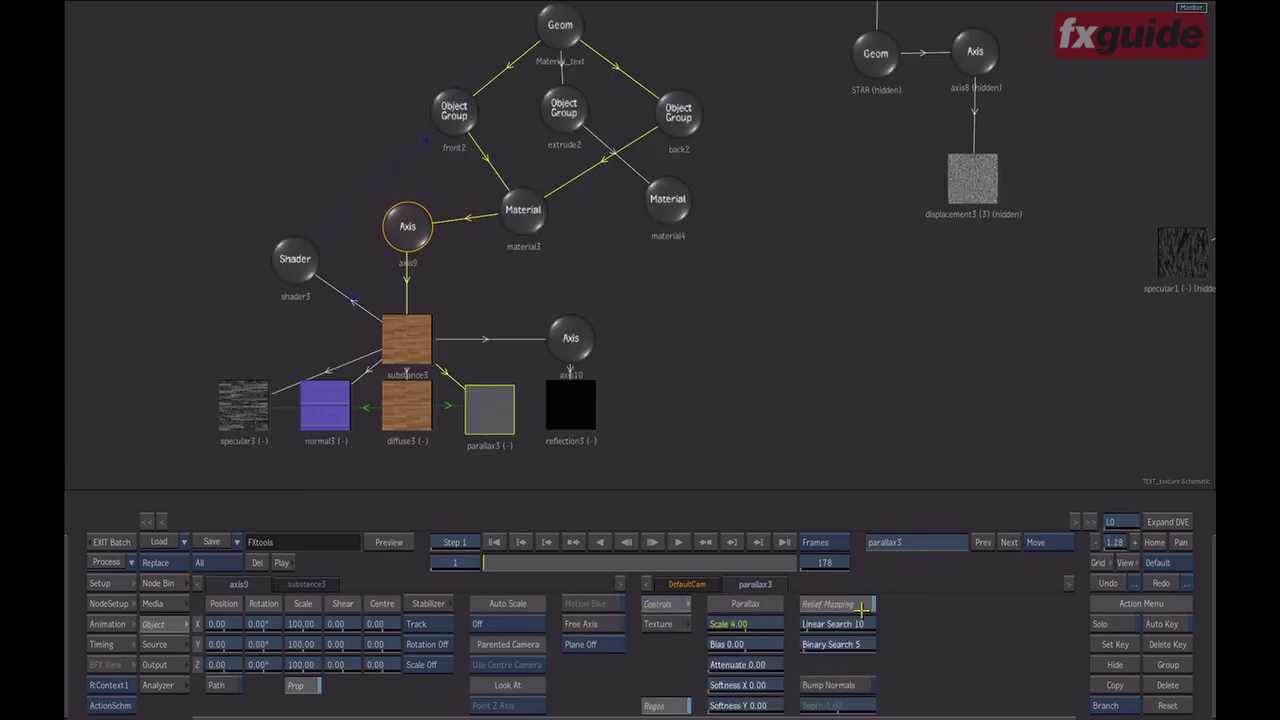
key(F1)
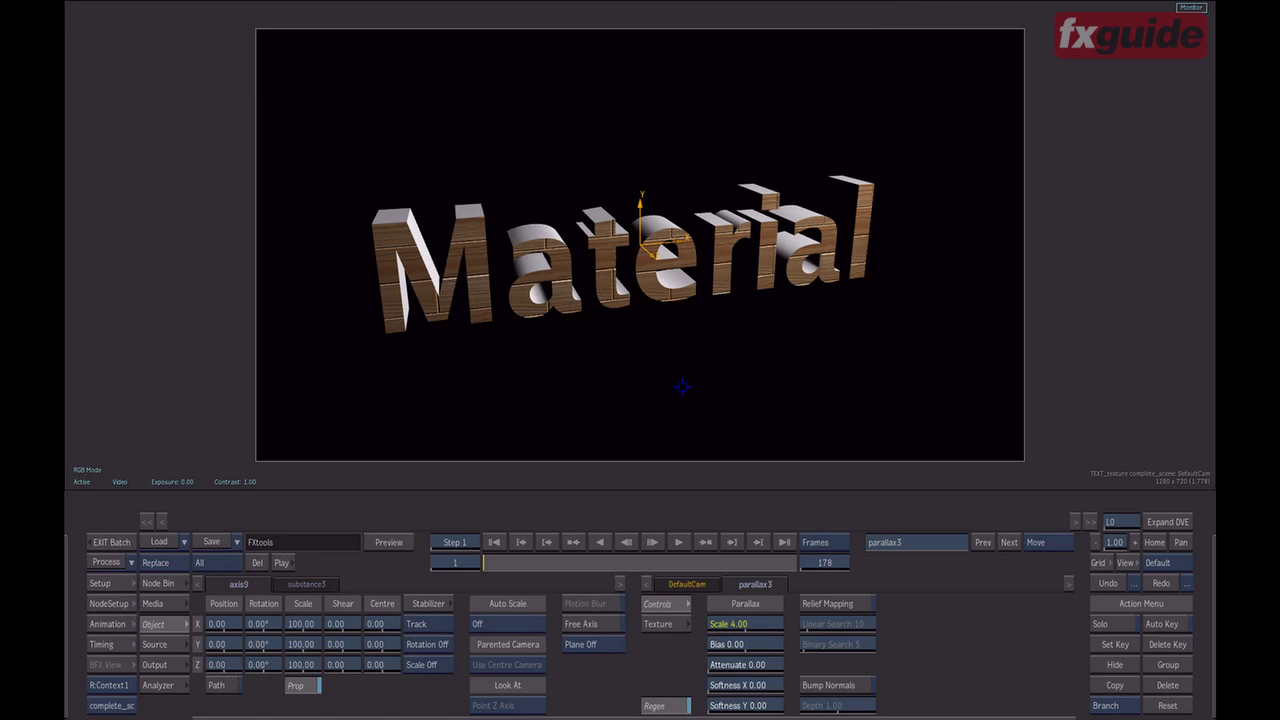
- Scale the parquet texture's axis proportionally to 52 in X, Y and Z
key(F4)
click(409, 232)
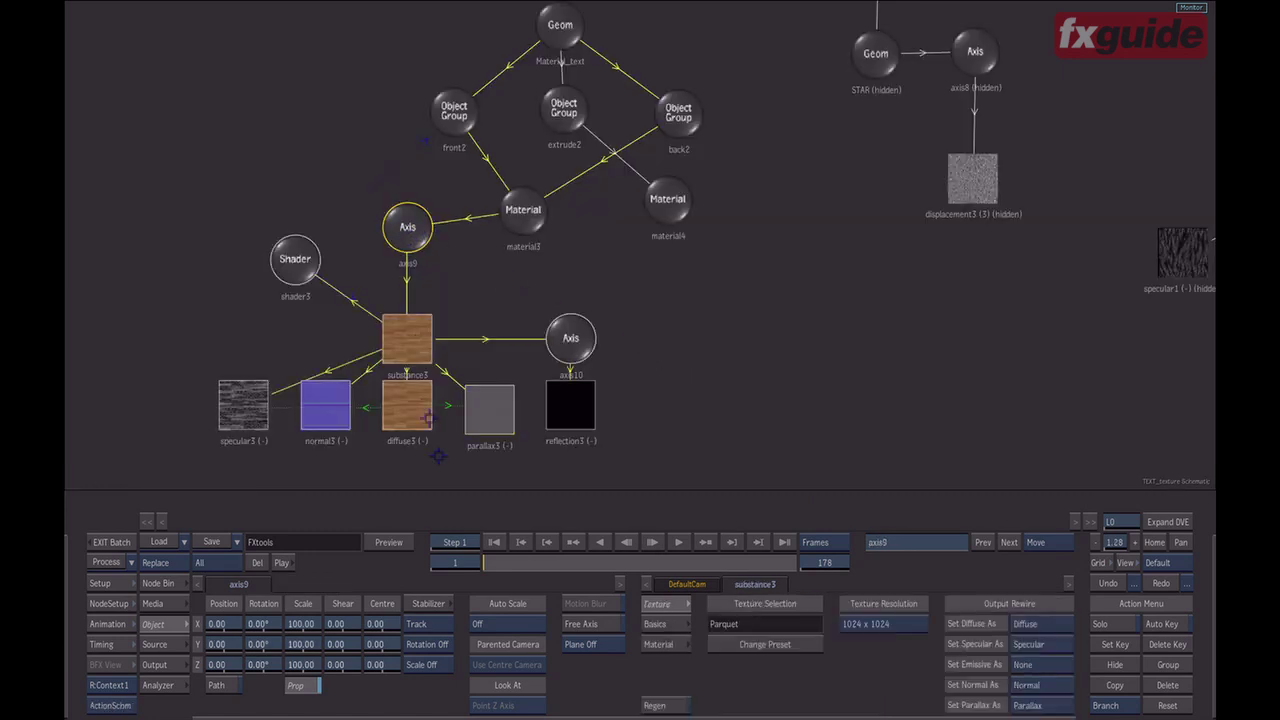
key(F1)
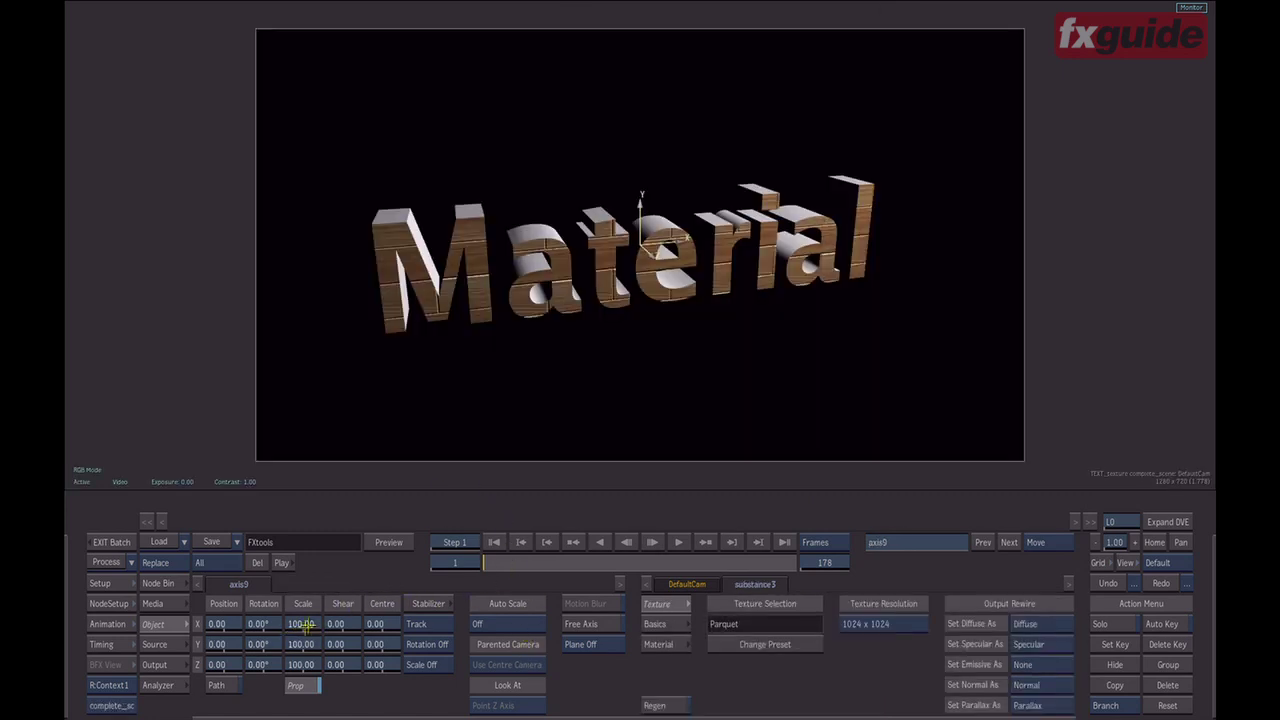
mouse_move(312, 622)
mouse_down()
mouse_move(305, 632)
mouse_move(306, 619)
mouse_up()
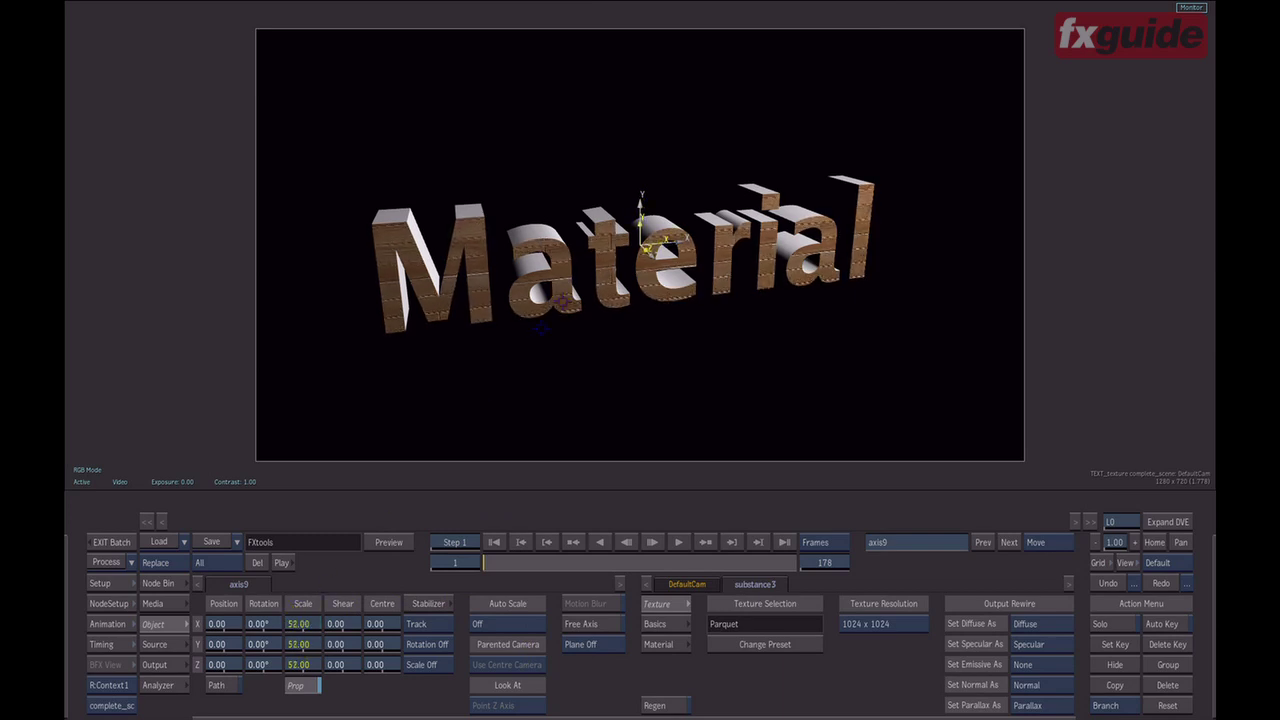
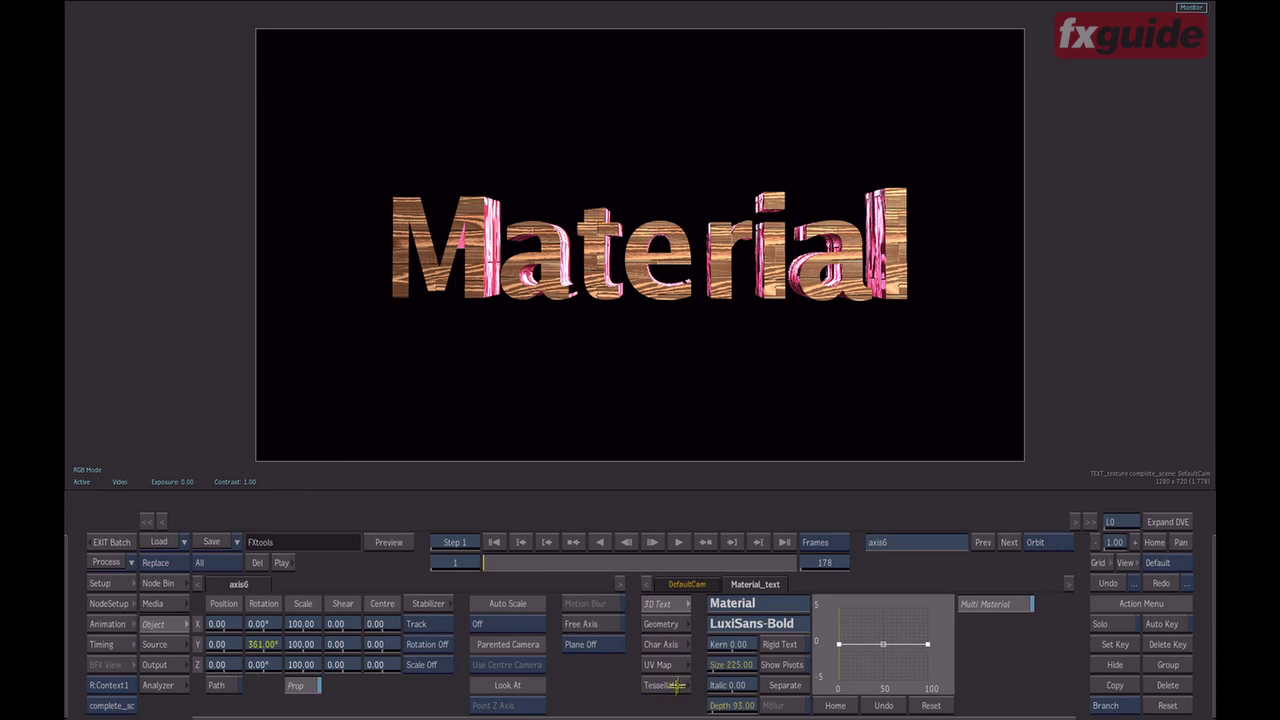
- Set the 3D text geometry's polygon display to Wireframe
click(678, 626)
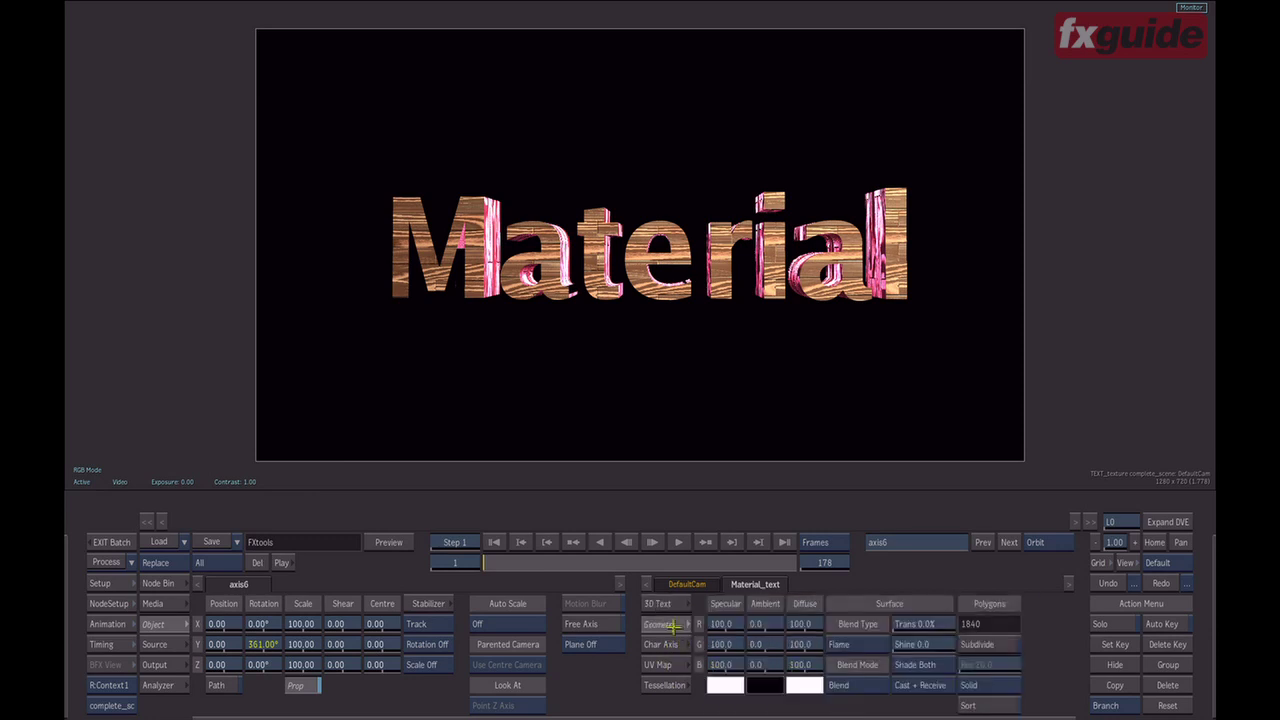
click(995, 684)
click(990, 668)
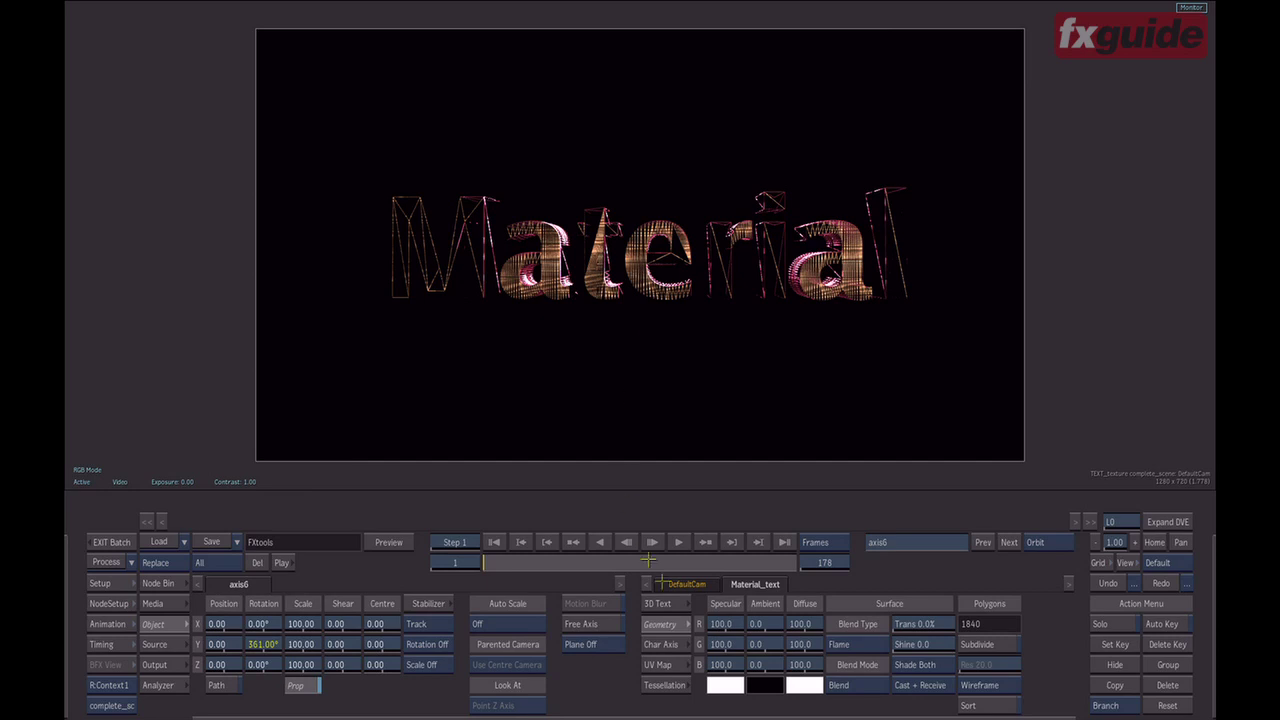
- Change the 3D text's tessellation type to Delaunay and set Max Vertices to 640
click(690, 686)
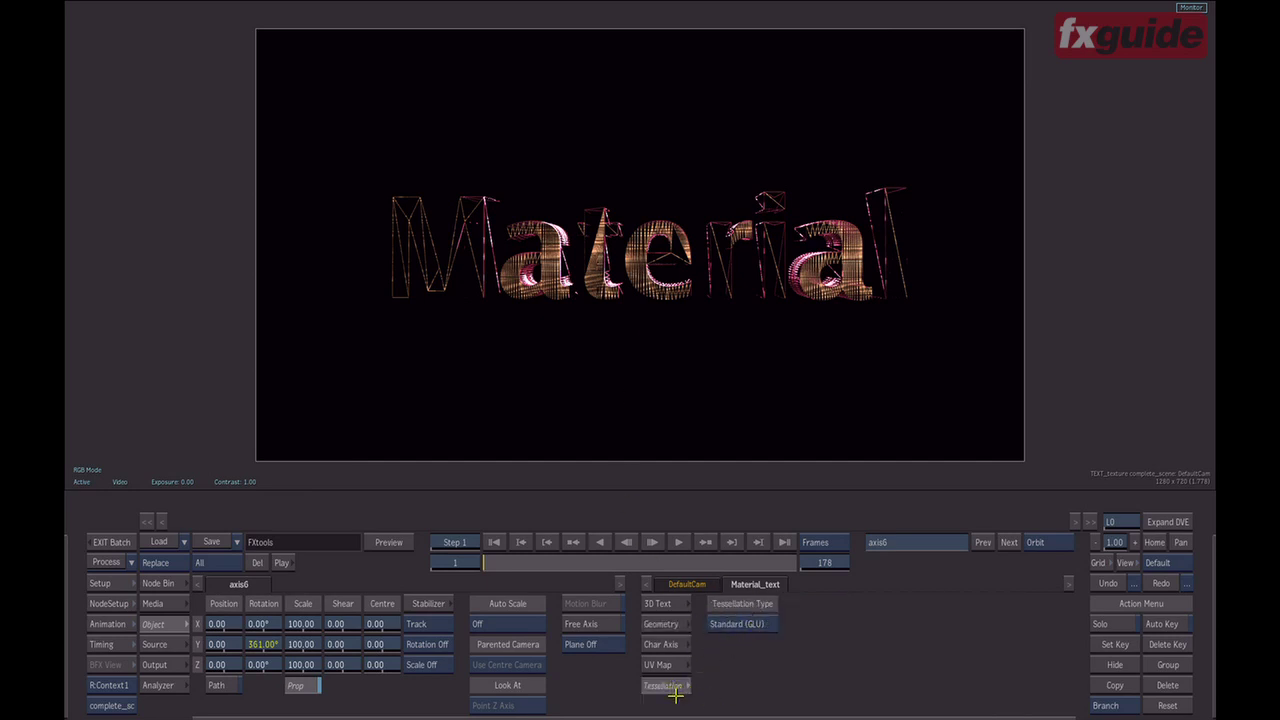
click(766, 624)
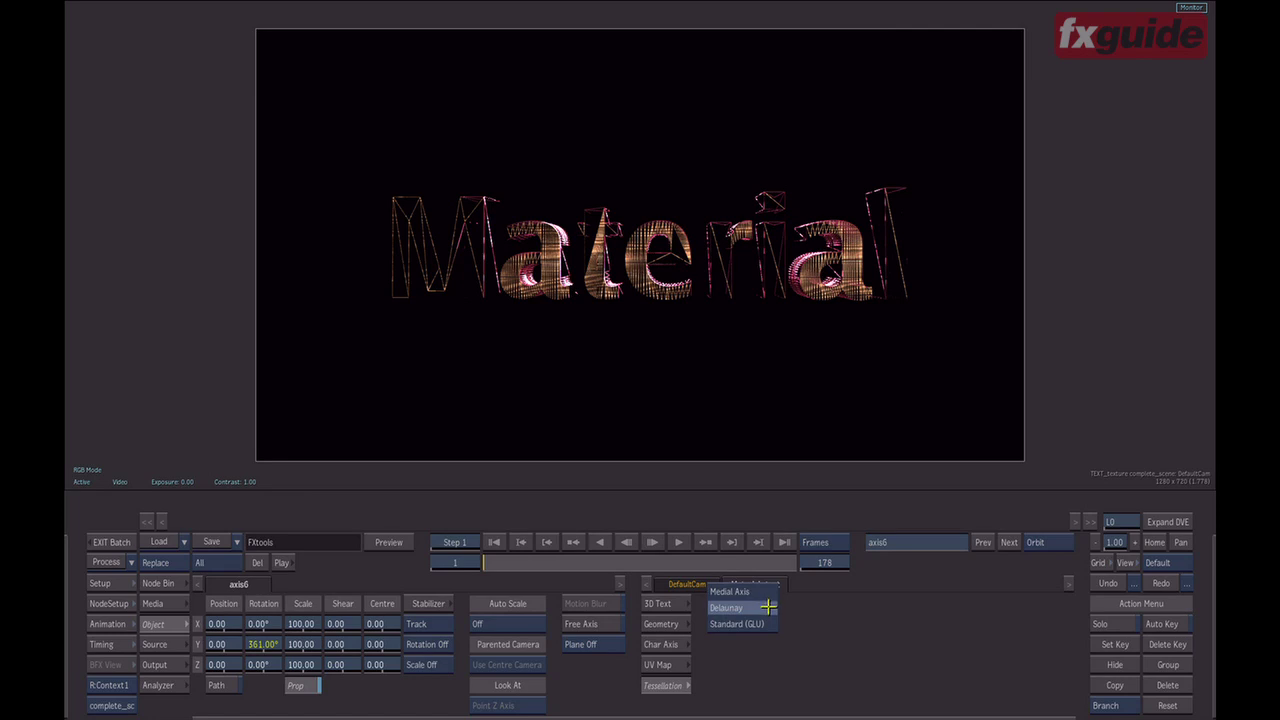
click(769, 607)
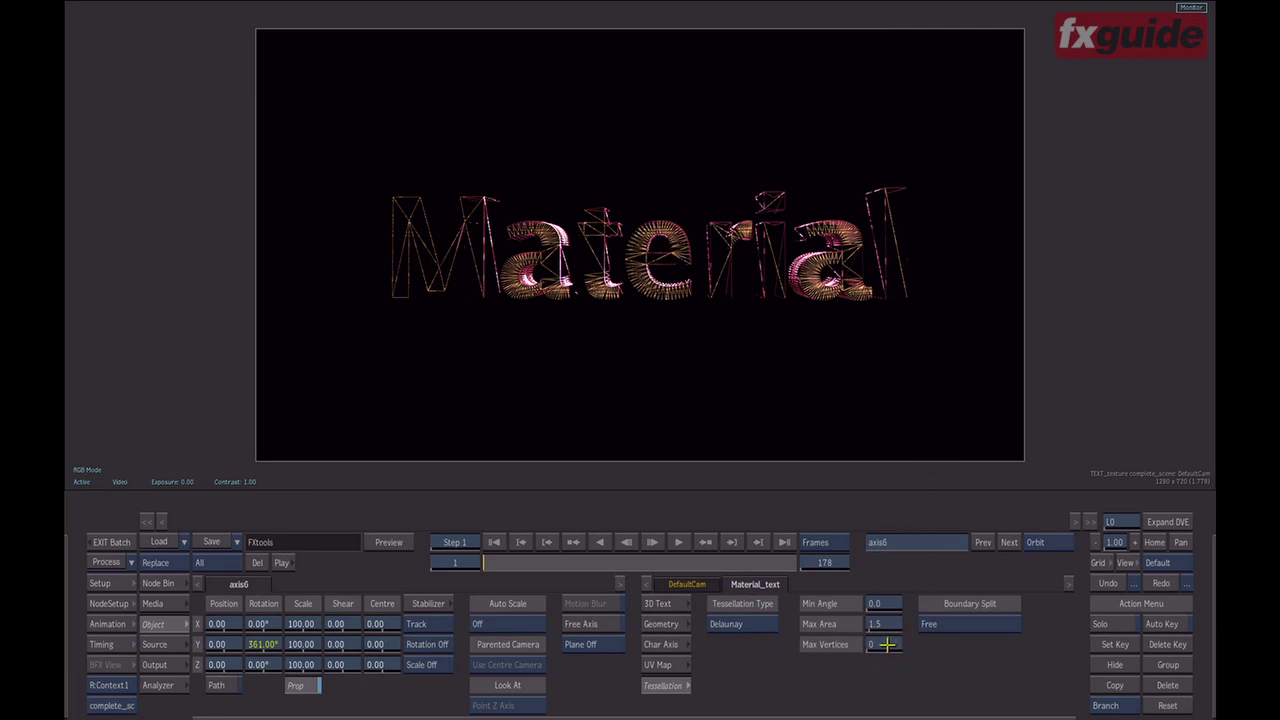
mouse_move(887, 644)
mouse_down()
mouse_move(913, 645)
mouse_move(901, 651)
mouse_up()
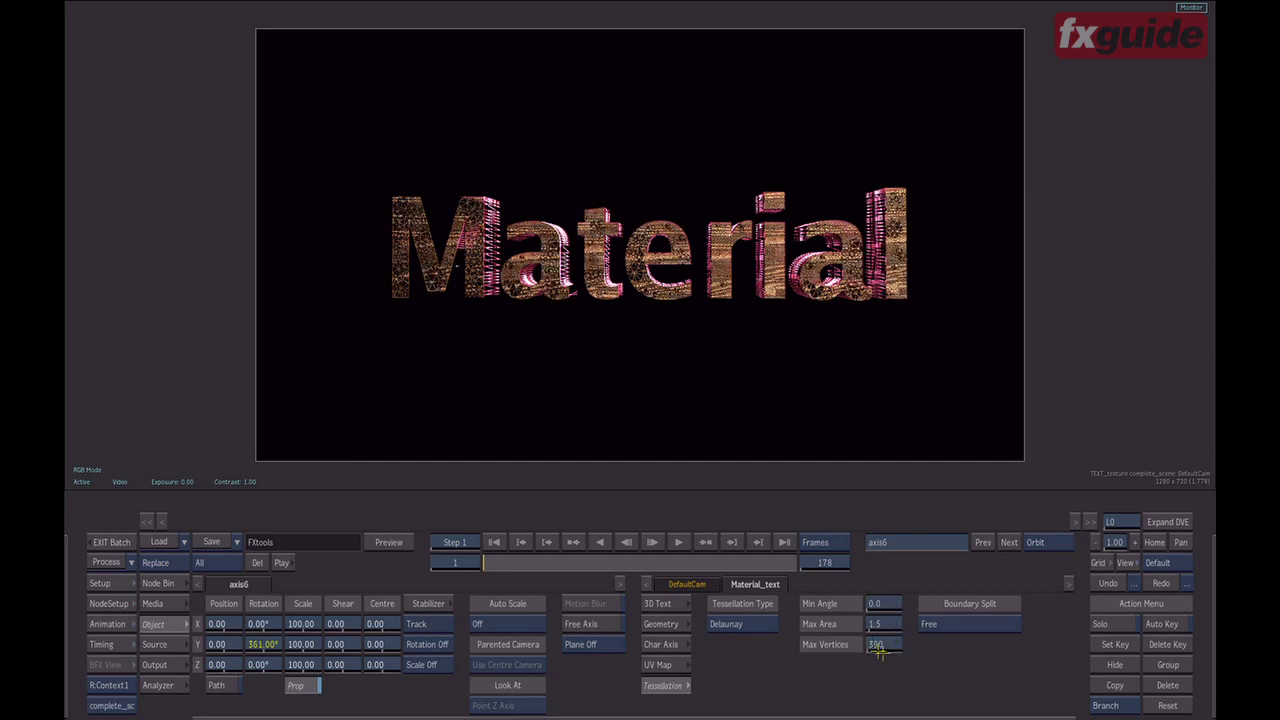
drag(880, 648, 880, 612)
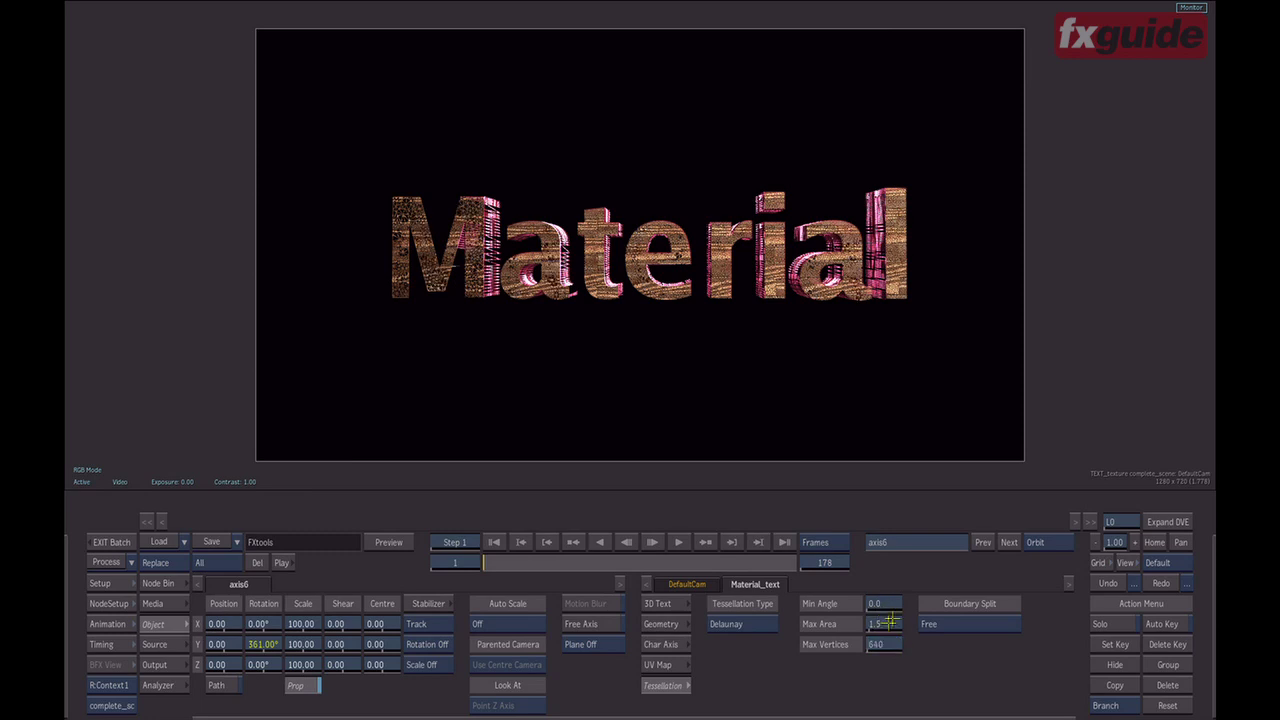
- Refine the Delaunay tessellation with Min Angle 15.2, Max Area 3.1 and Max Vertices 1470, inspecting the wireframe text from other angles
drag(848, 252, 692, 478)
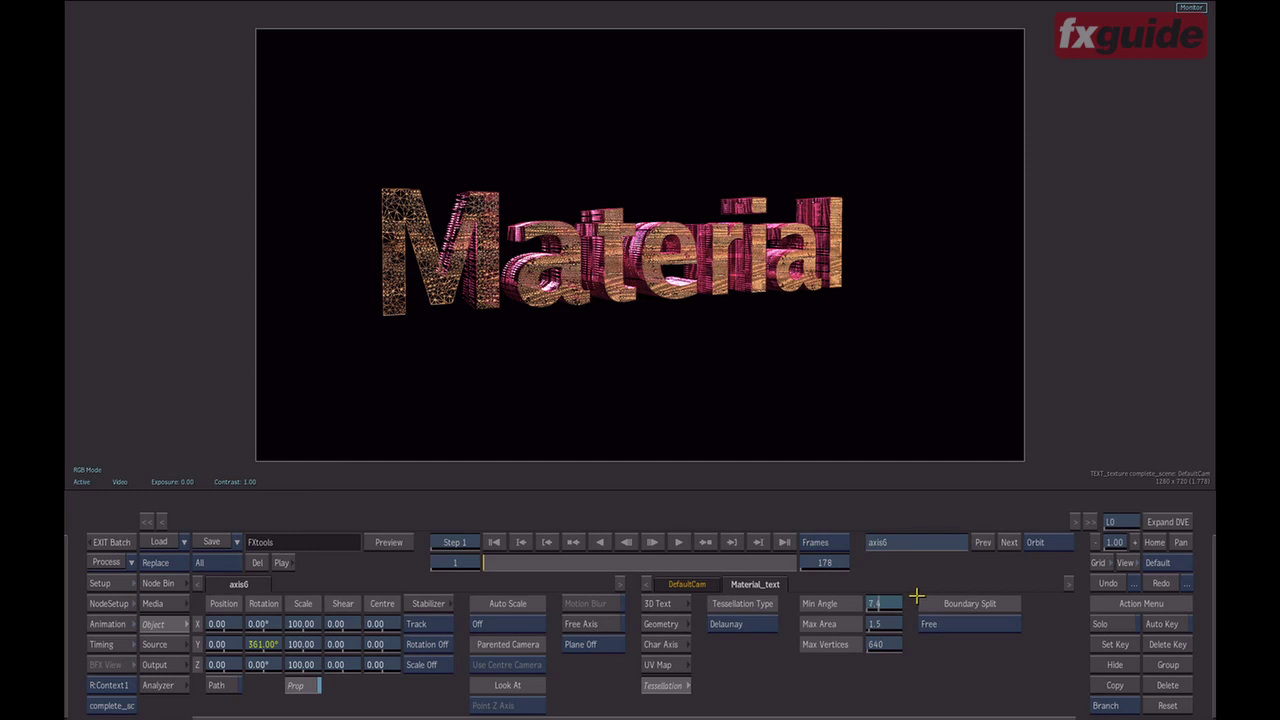
drag(922, 596, 939, 591)
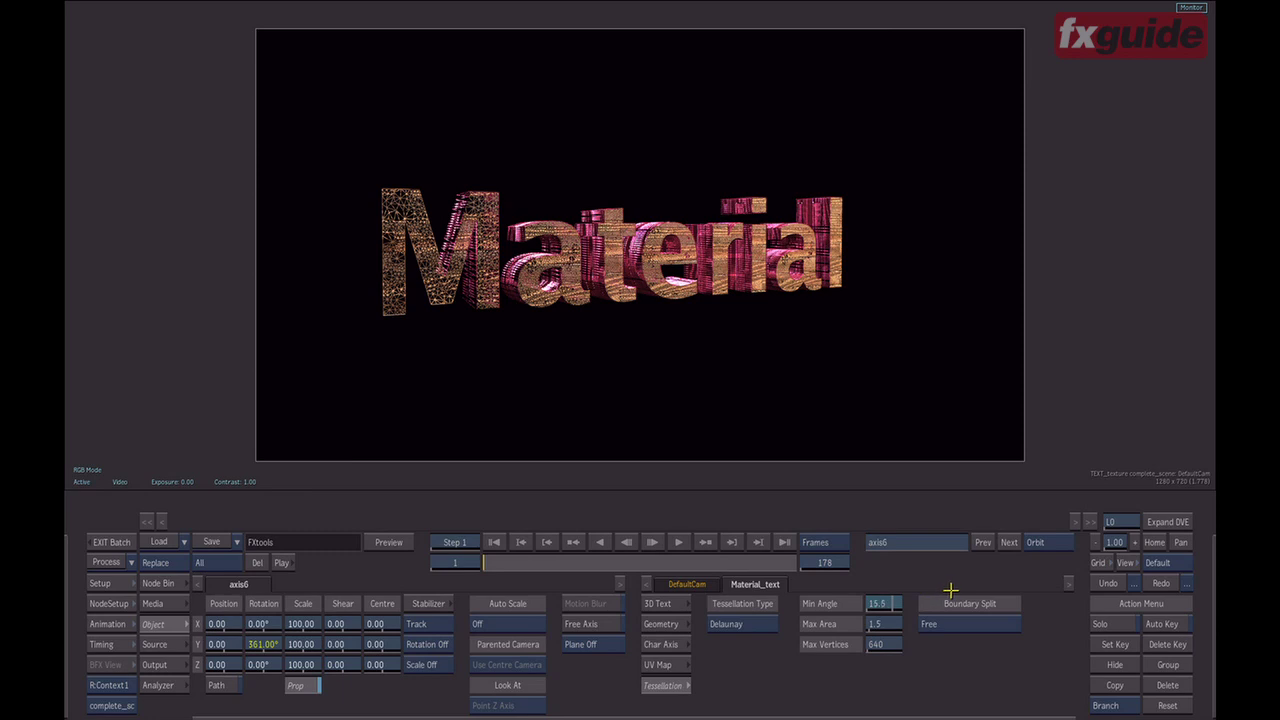
drag(954, 590, 888, 623)
drag(887, 305, 631, 412)
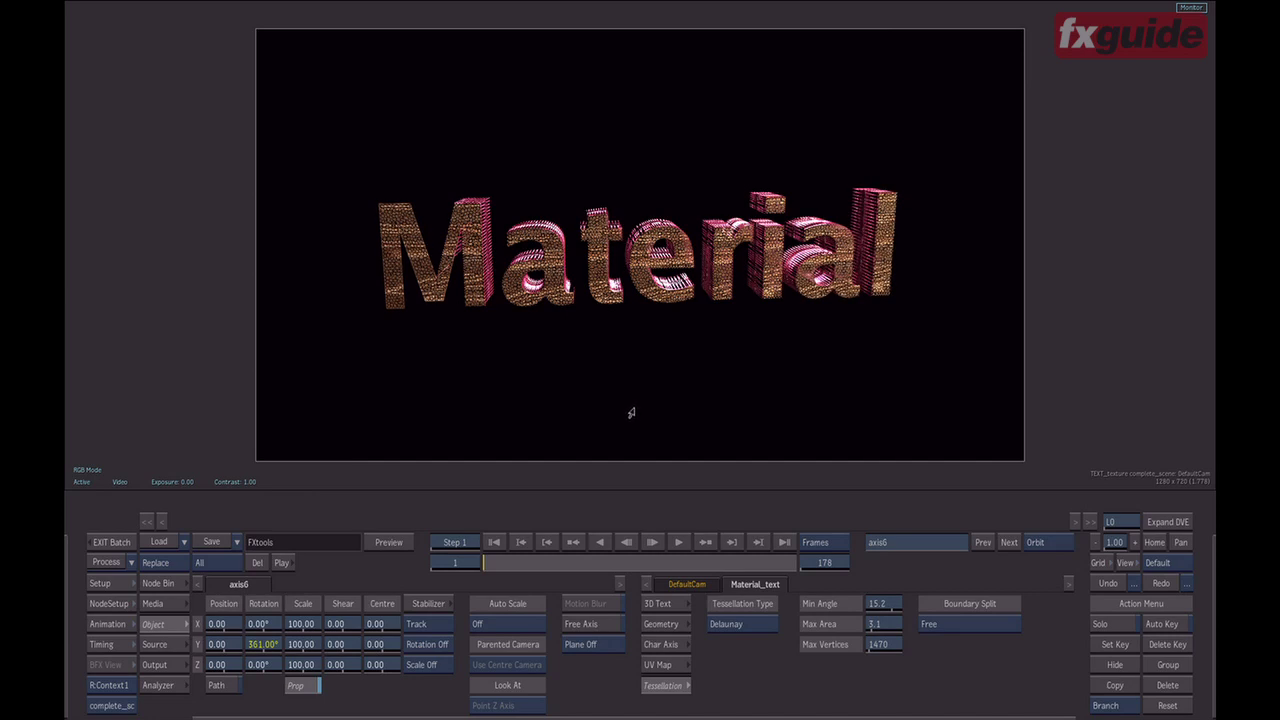
- Switch the 3D text's tessellation type to Medial Axis and set Loops to 3
click(753, 624)
click(773, 609)
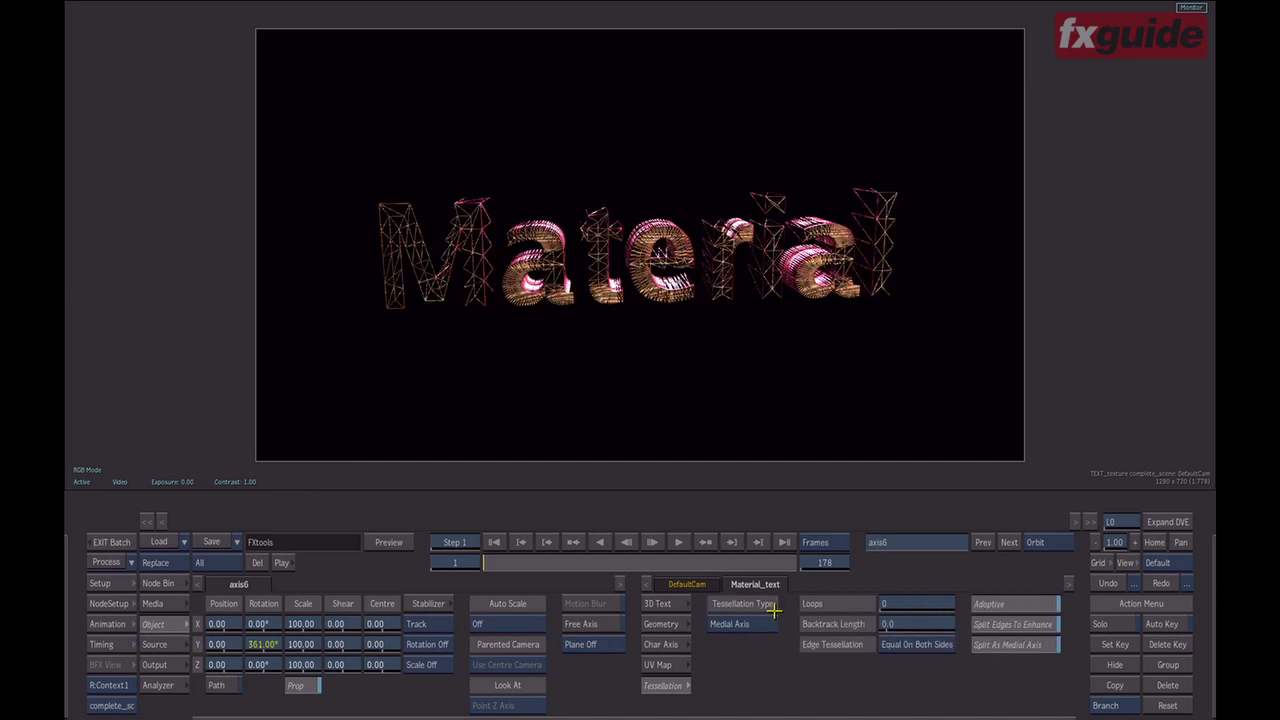
drag(924, 598, 935, 602)
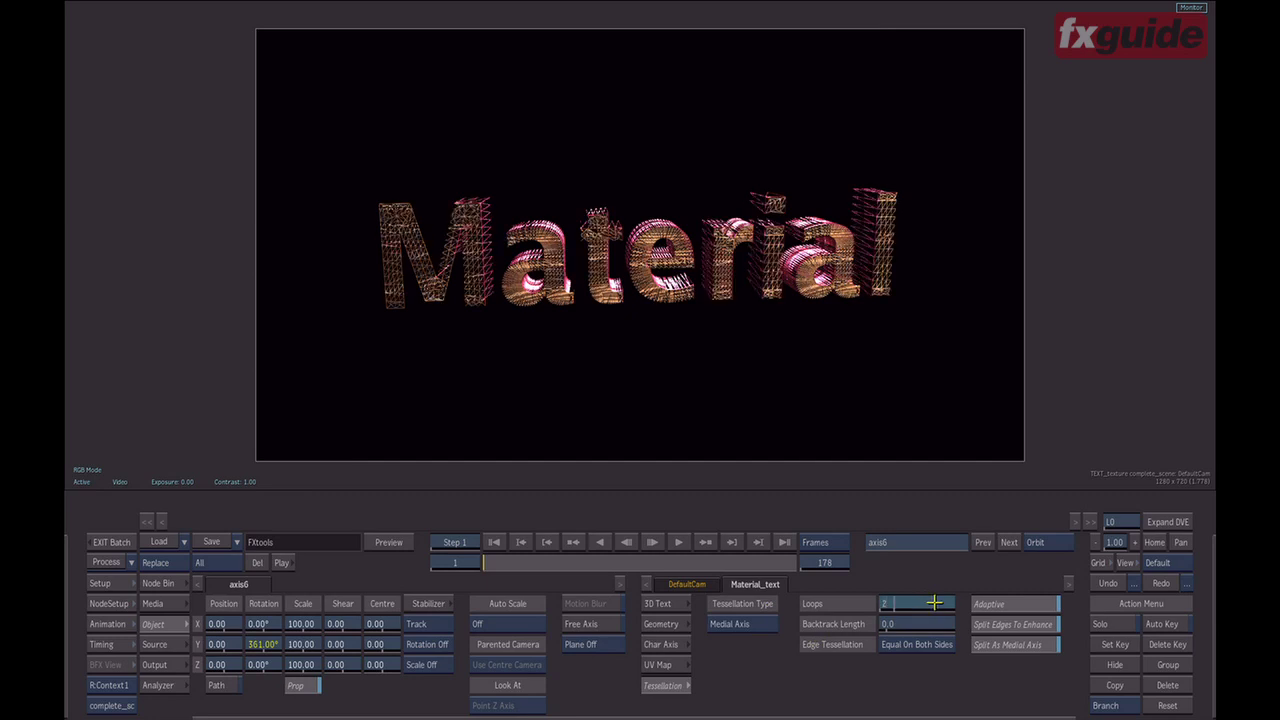
drag(935, 602, 934, 603)
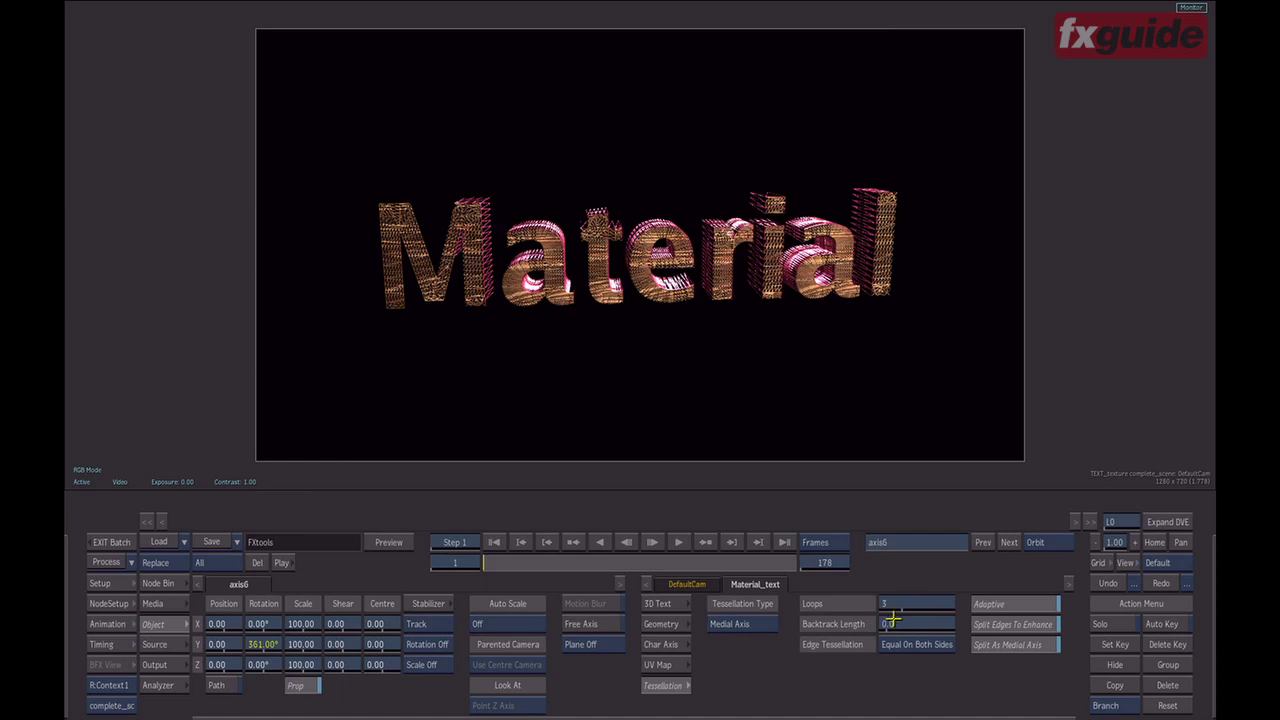
- Hide the 3D text branch under axis6, unhide the STAR branch under axis7, and view the displaced star with displacement3 selected
key(F4)
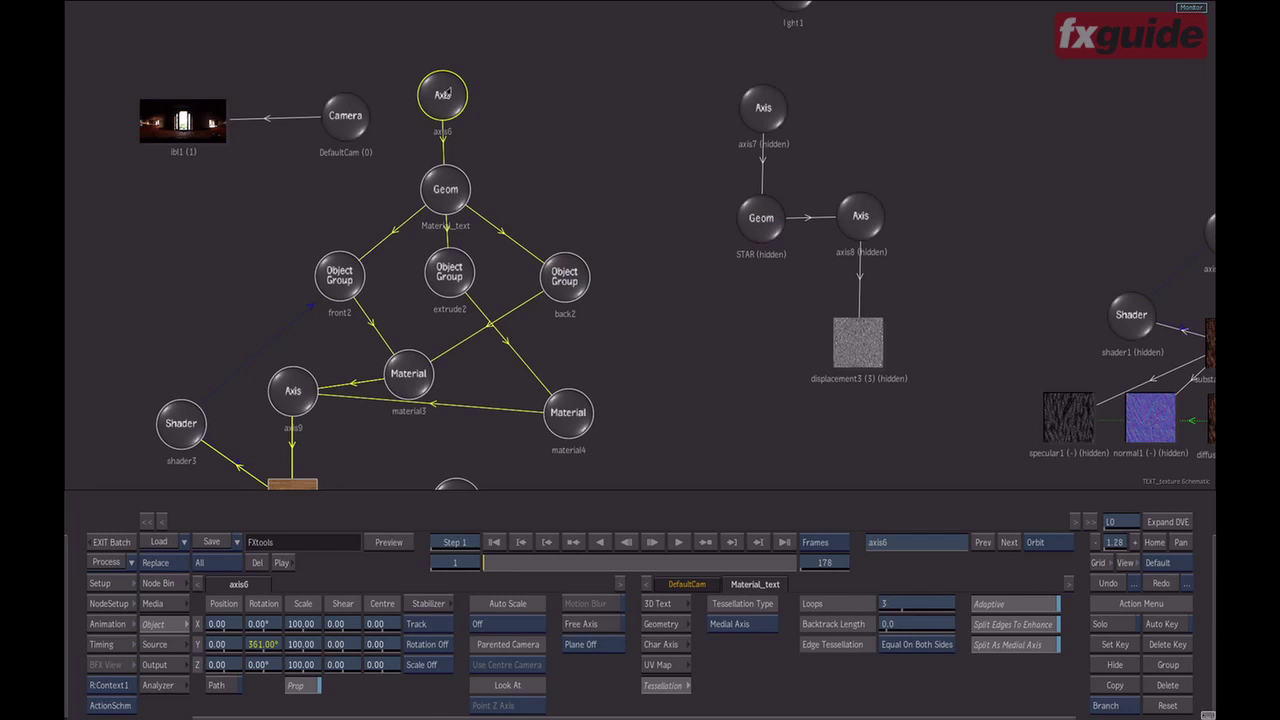
key(m)
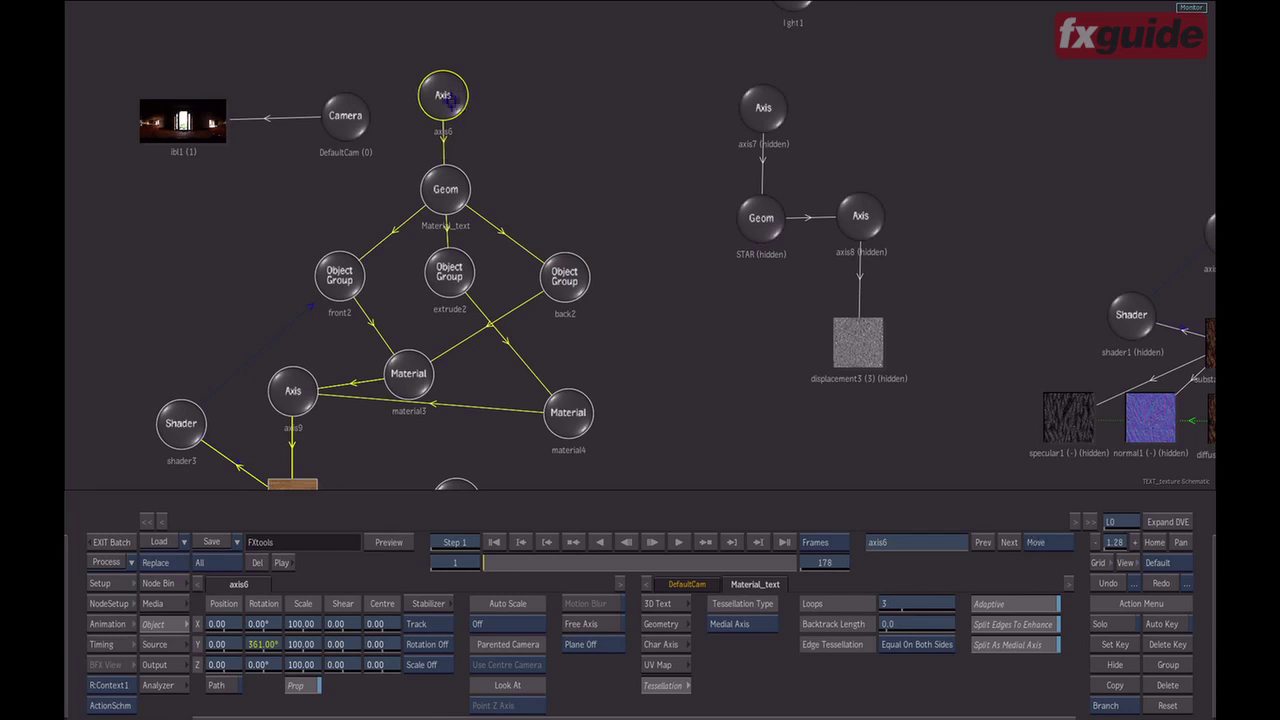
click(764, 110)
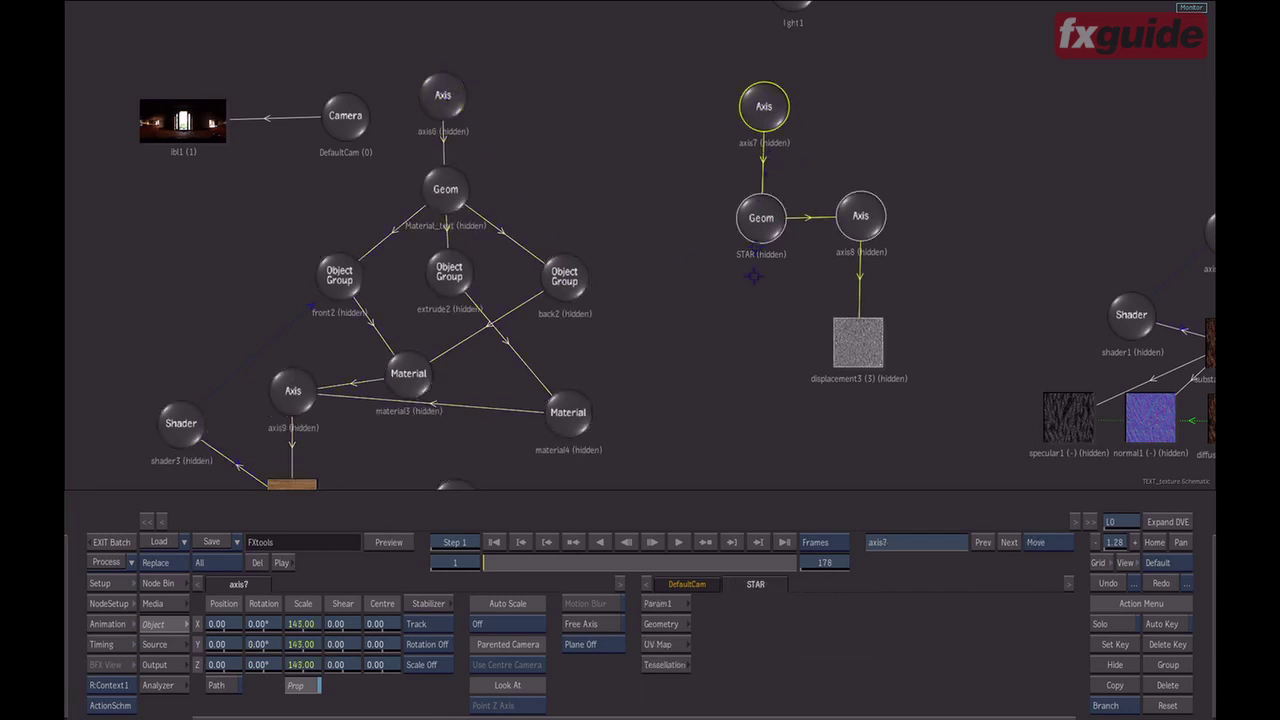
key(h)
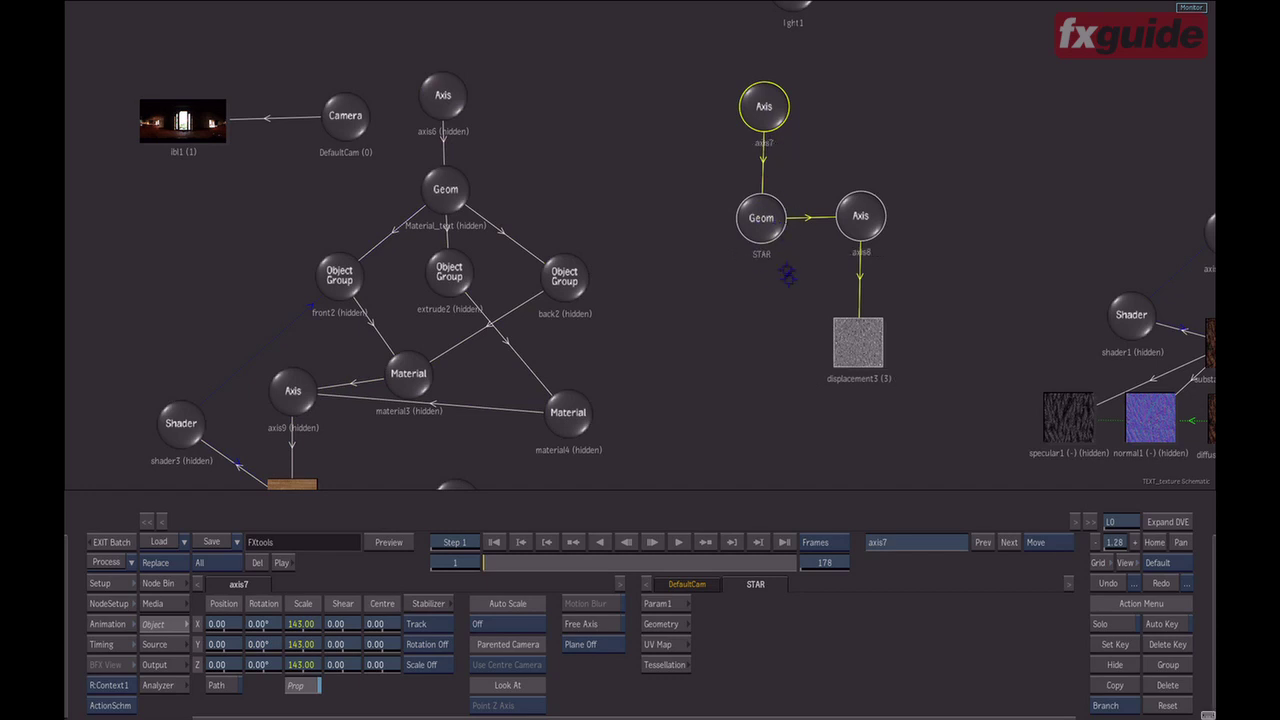
drag(858, 348, 858, 350)
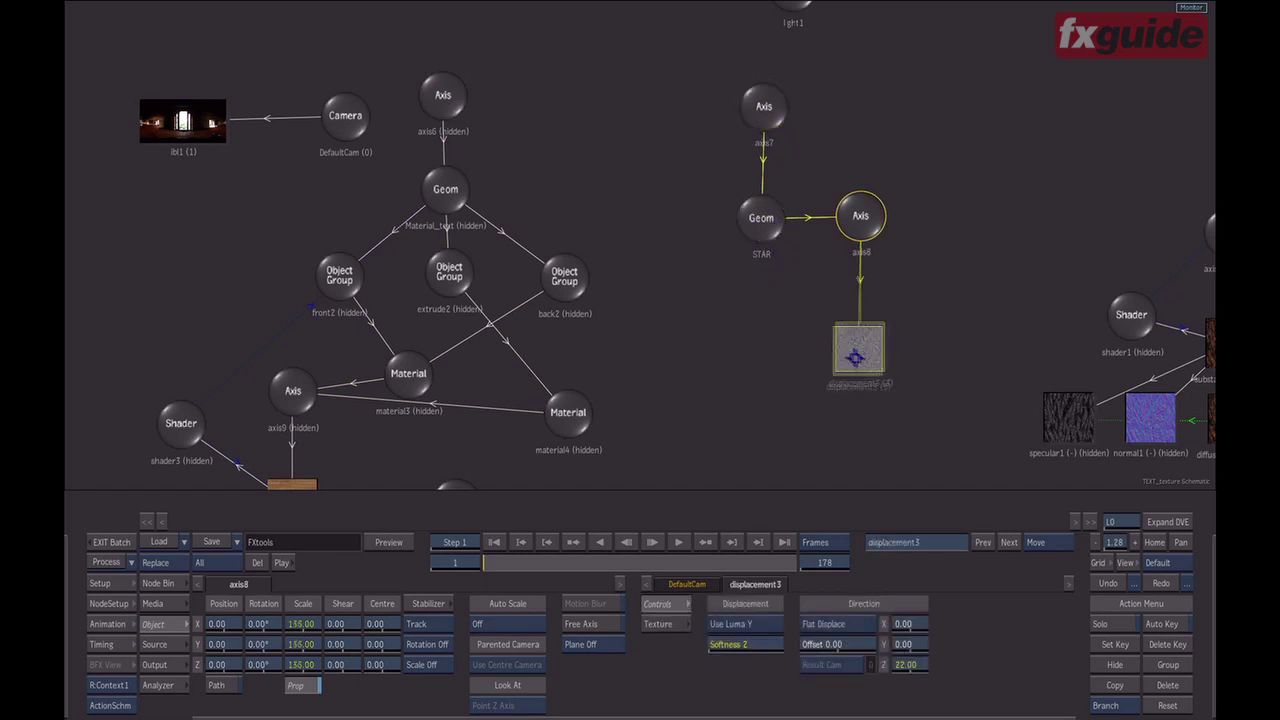
key(F4)
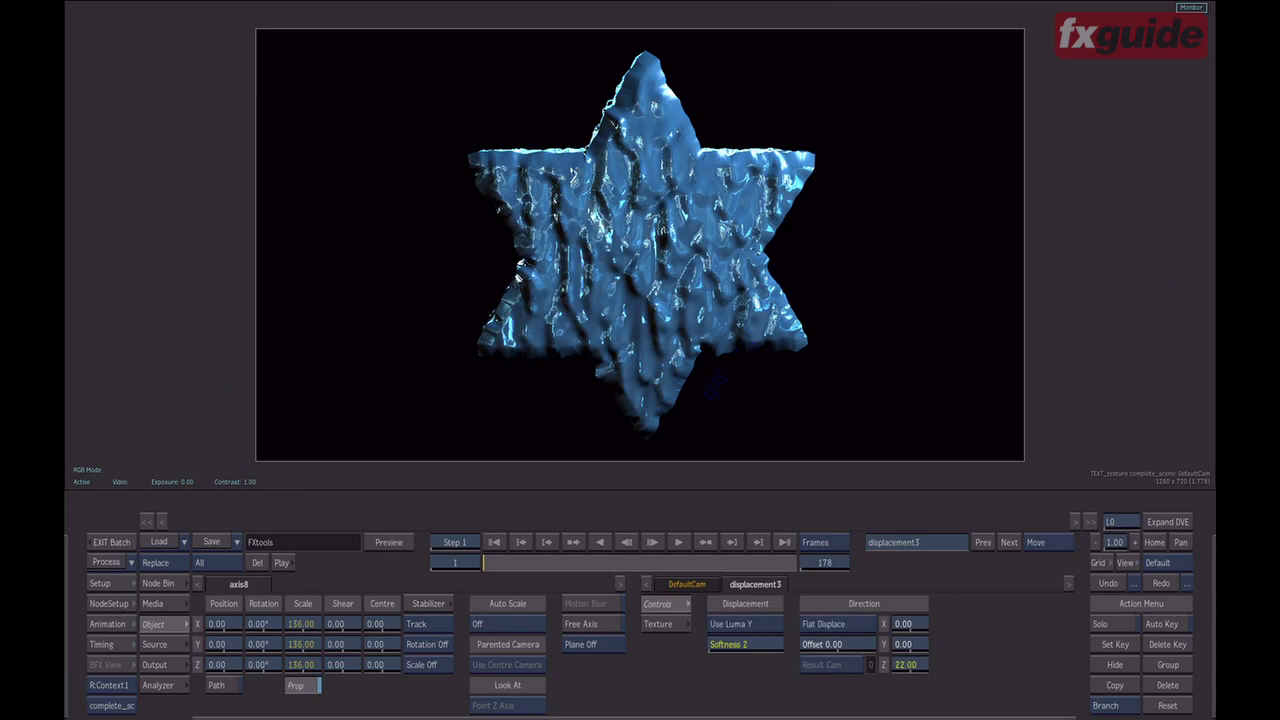
- Examine the displaced star from several angles together with its tessellation and polygon subdivision settings
drag(512, 143, 594, 348)
drag(595, 146, 811, 377)
key(Escape)
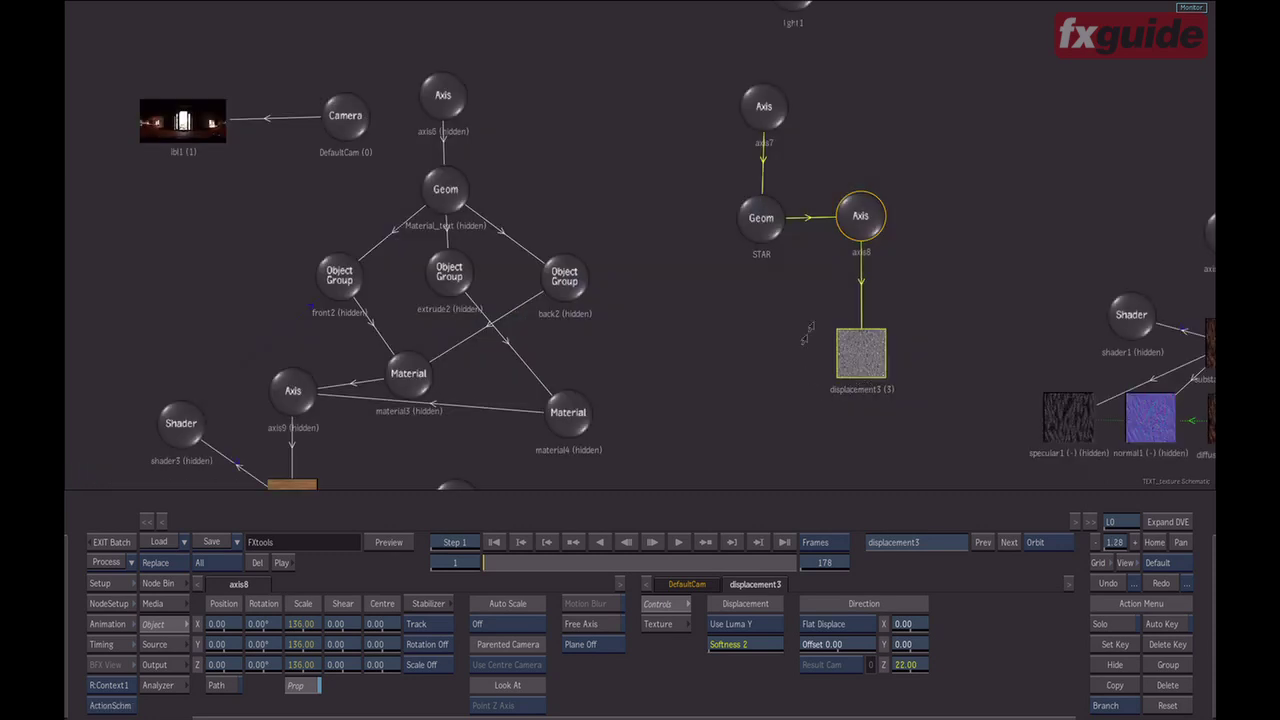
click(760, 221)
click(665, 664)
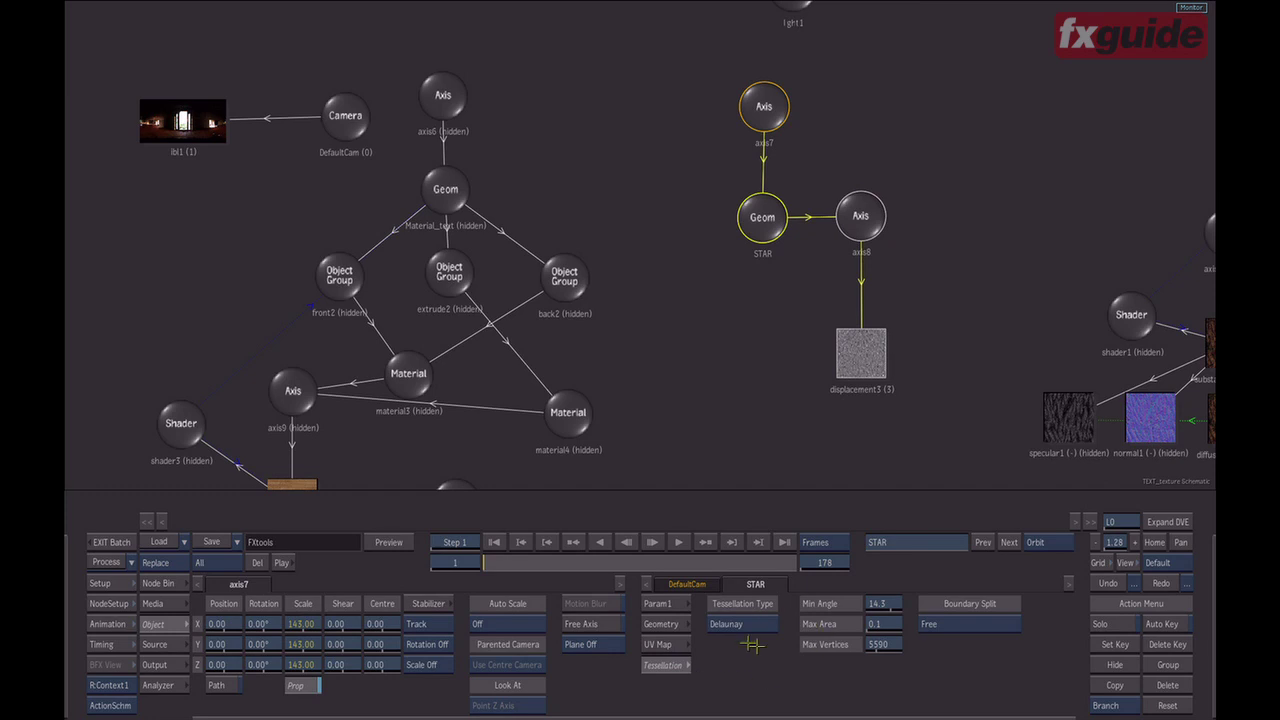
key(F1)
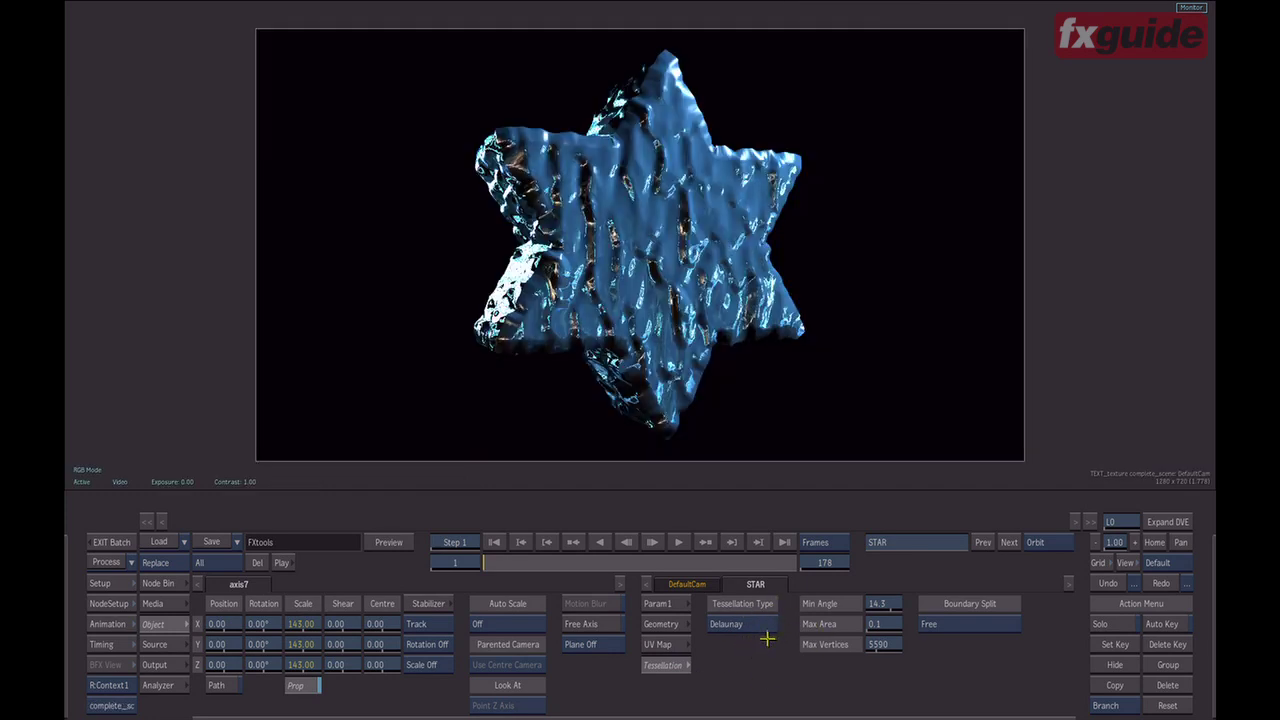
click(668, 625)
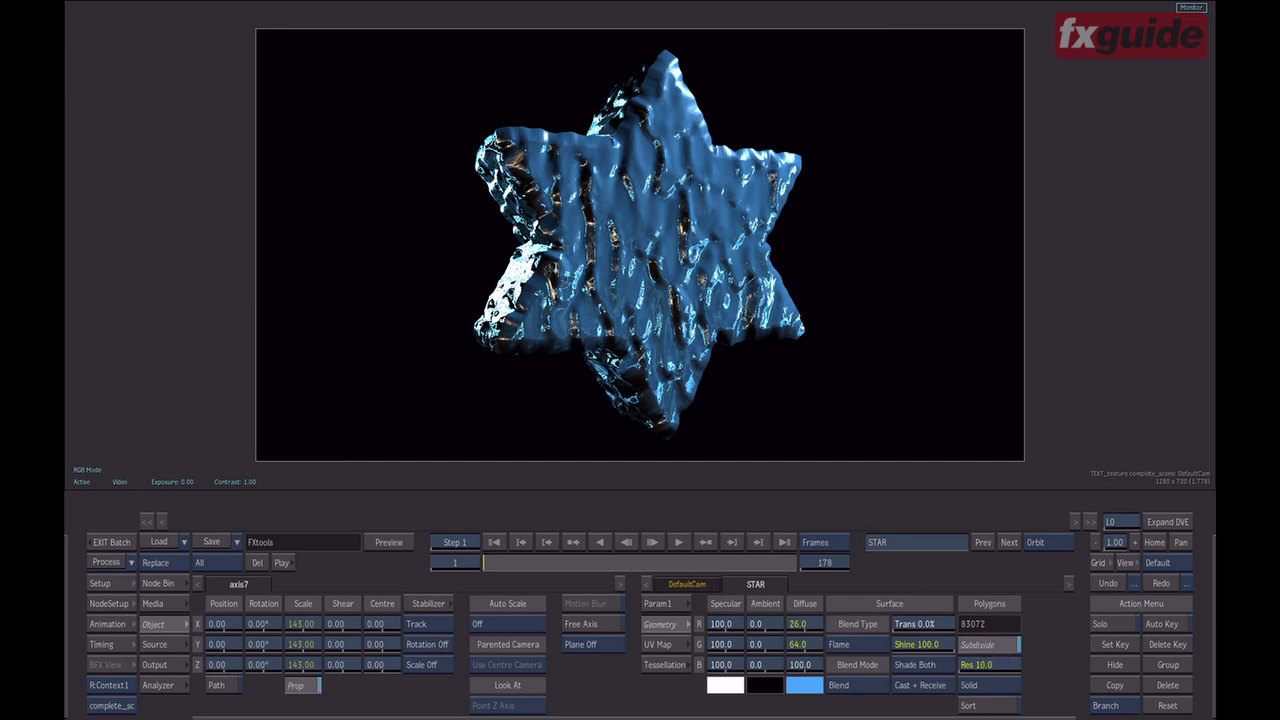
drag(478, 249, 442, 471)
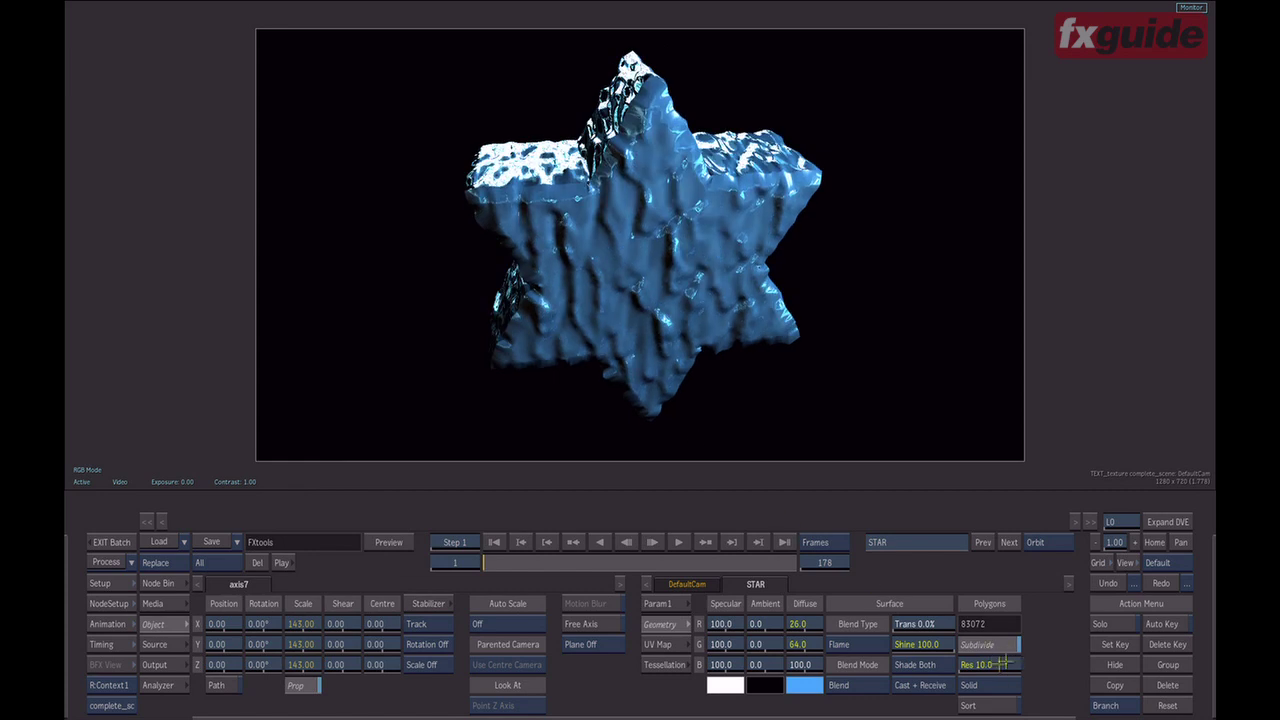
mouse_move(598, 355)
mouse_down()
mouse_move(812, 128)
mouse_move(780, 150)
mouse_move(989, 183)
mouse_move(295, 260)
mouse_move(857, 206)
mouse_move(320, 258)
mouse_move(650, 200)
mouse_move(900, 280)
mouse_move(870, 380)
mouse_move(890, 206)
mouse_move(342, 289)
mouse_move(486, 233)
mouse_move(877, 251)
mouse_move(364, 189)
mouse_move(600, 270)
mouse_move(826, 380)
mouse_up()
- Set the displacement3 map's Z direction to 29.00 while viewing the star
key(Escape)
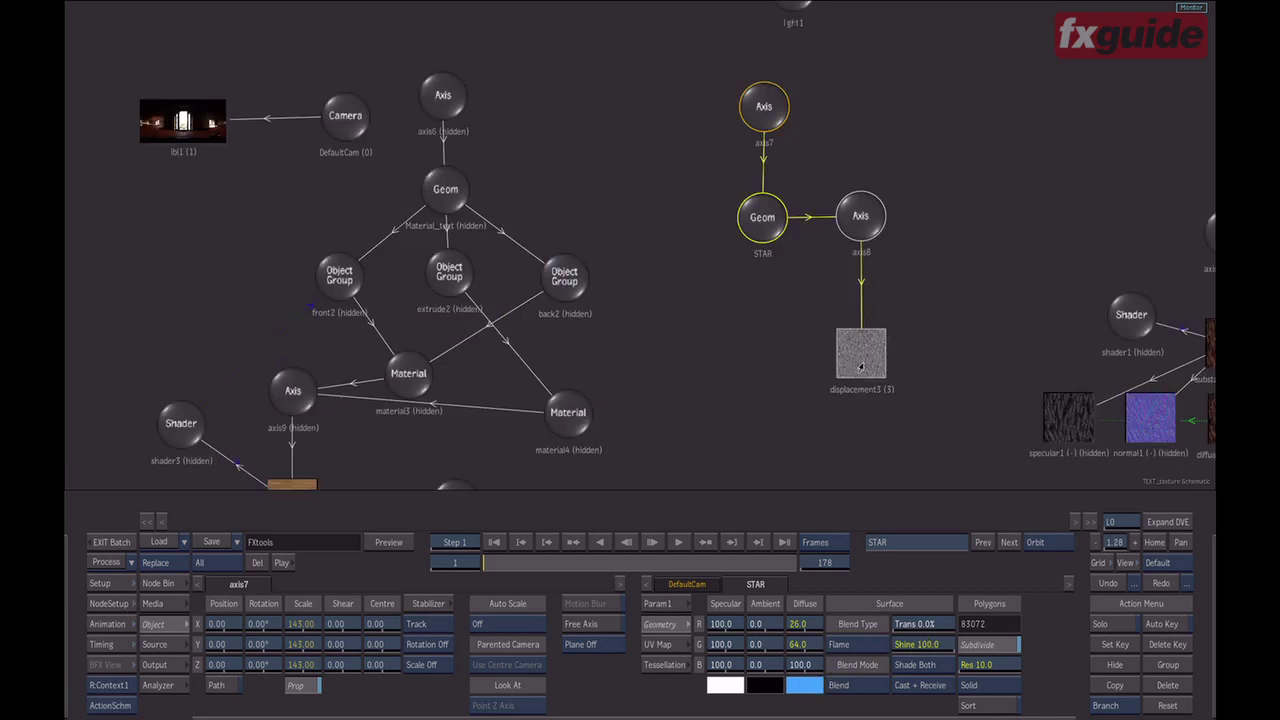
click(866, 364)
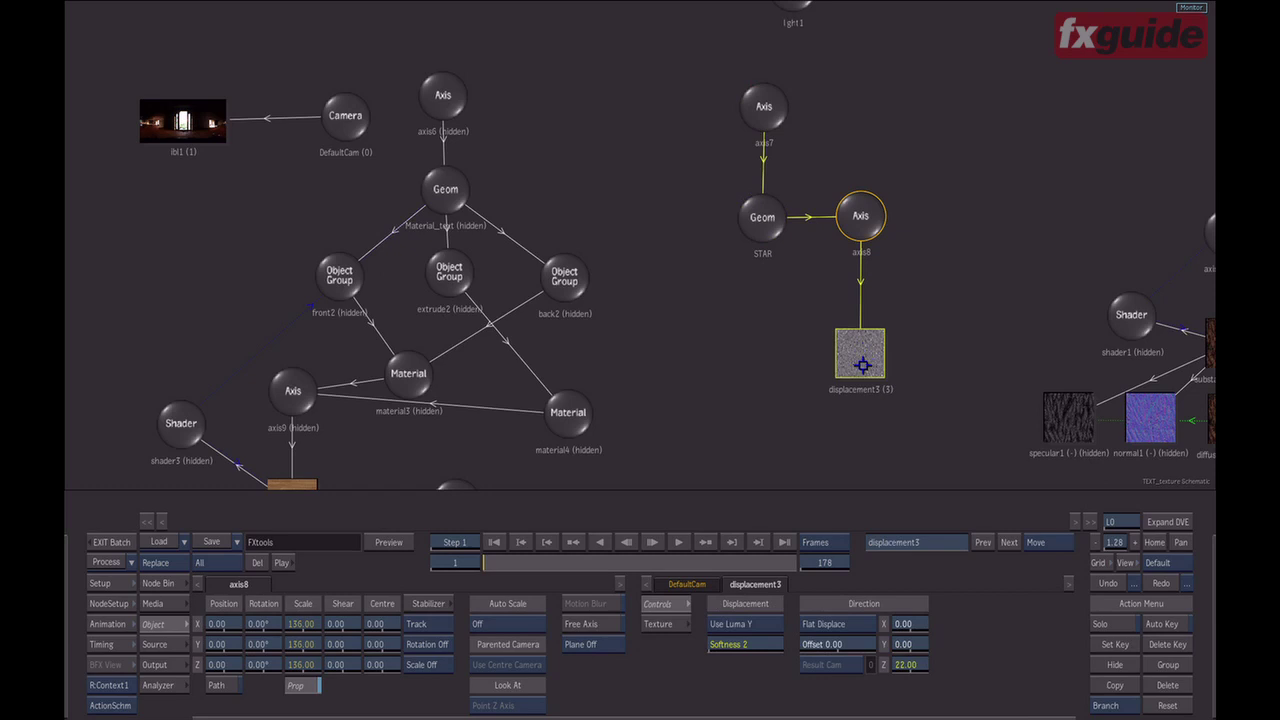
key(F4)
drag(906, 664, 916, 663)
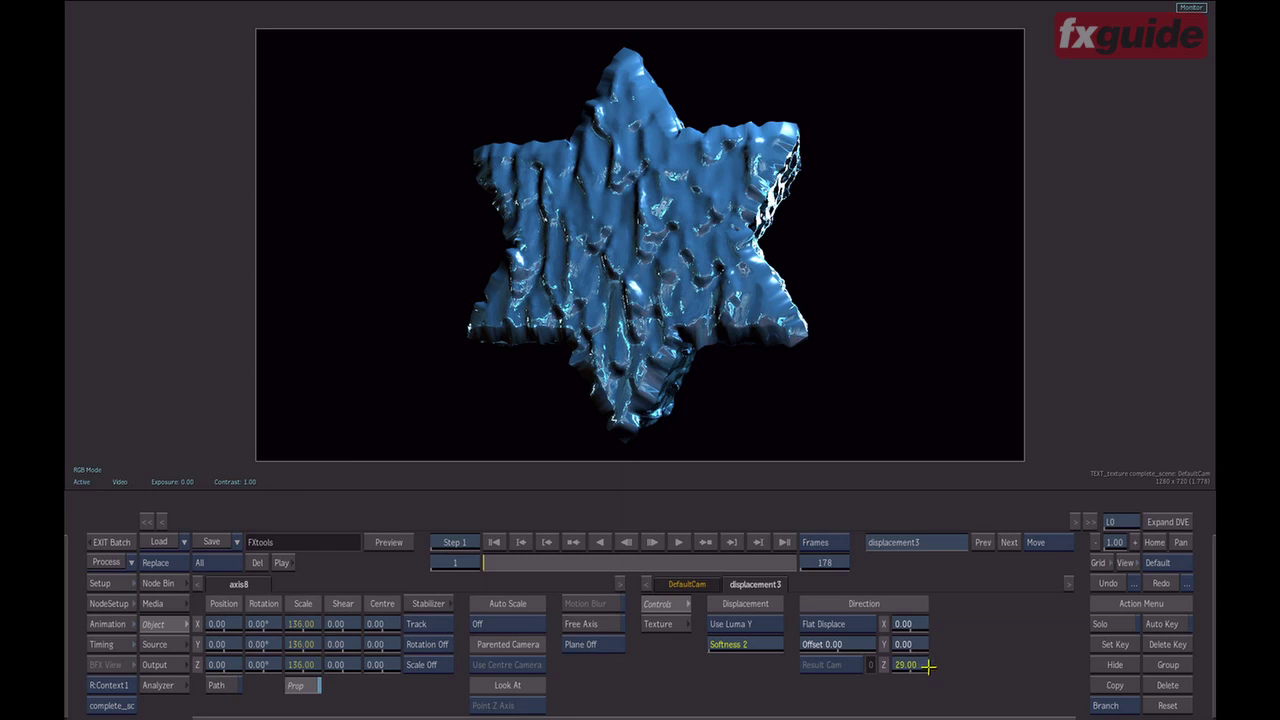
- Return to the batch schematic and inspect the parameters of the Substance Noise node that feeds the TEXT_texture Action
key(F4)
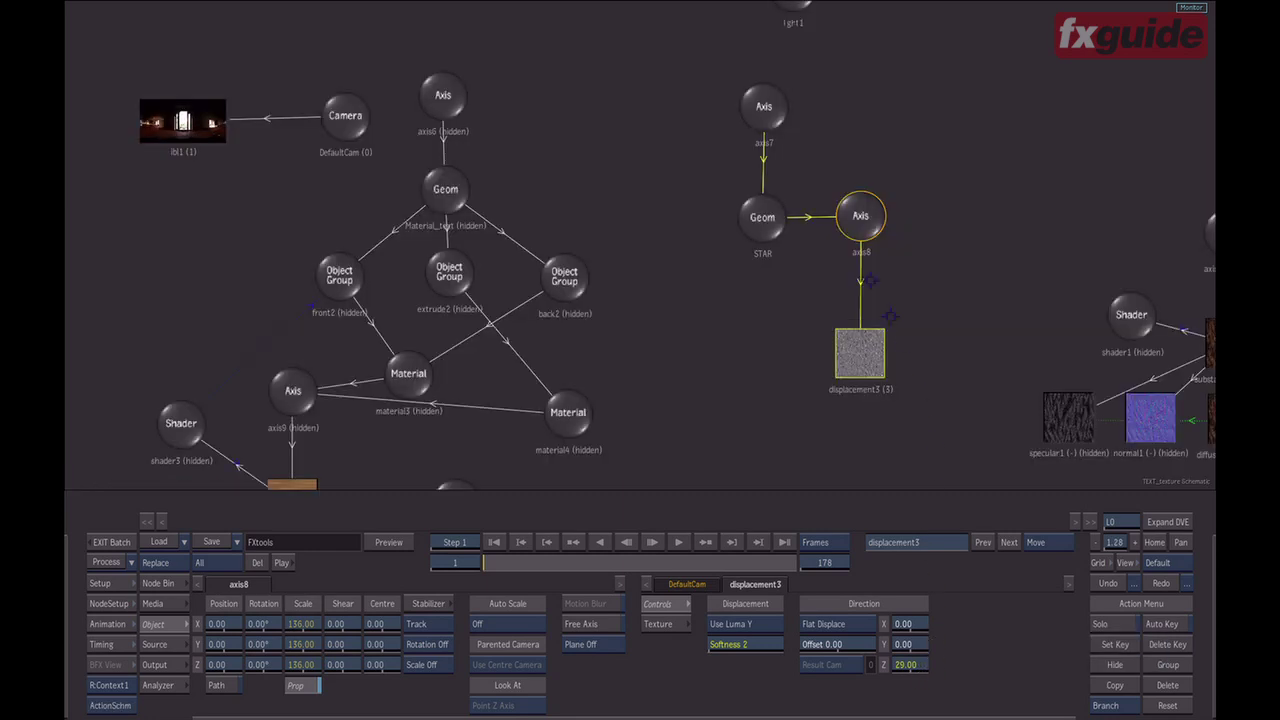
drag(986, 246, 795, 301)
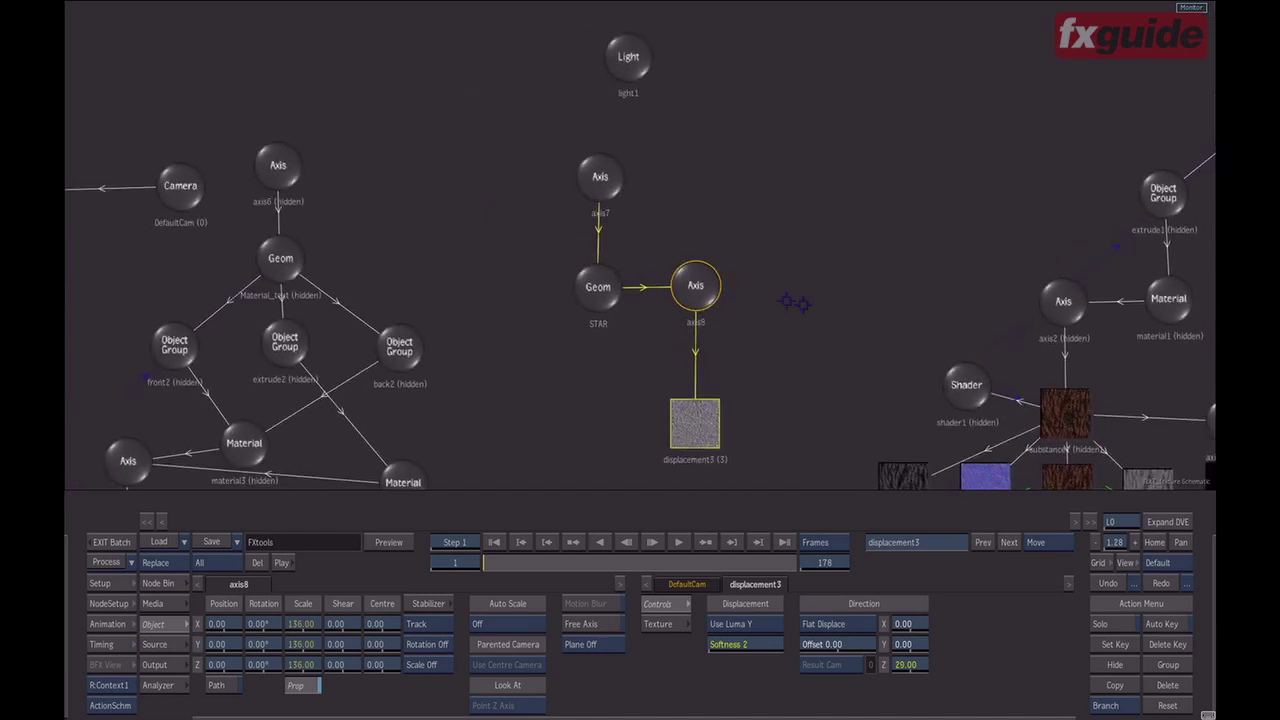
drag(471, 374, 762, 352)
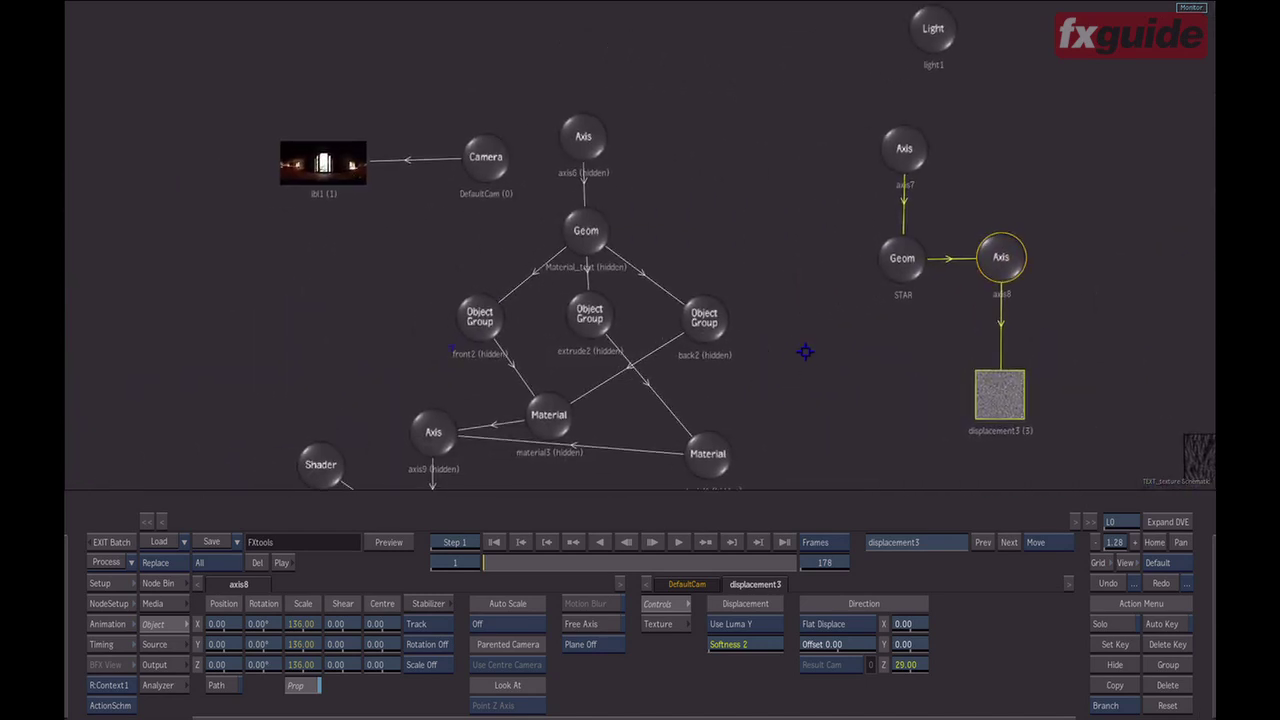
key(Escape)
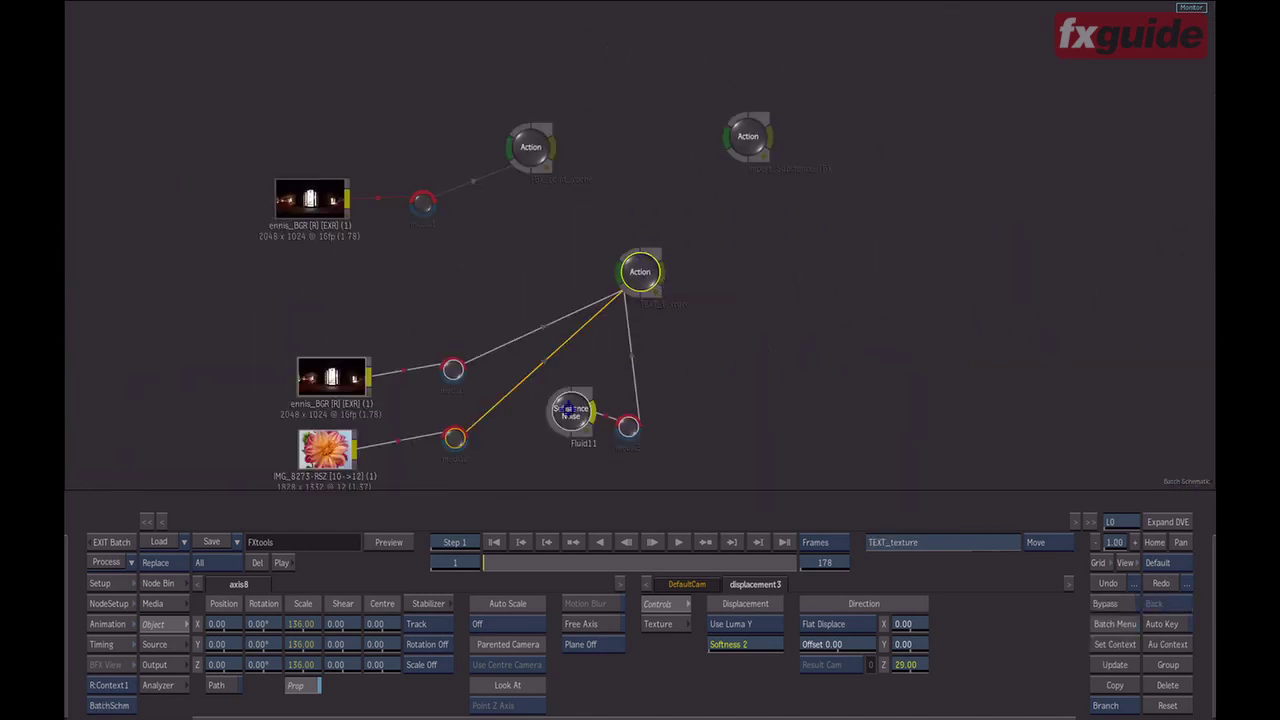
drag(571, 411, 550, 432)
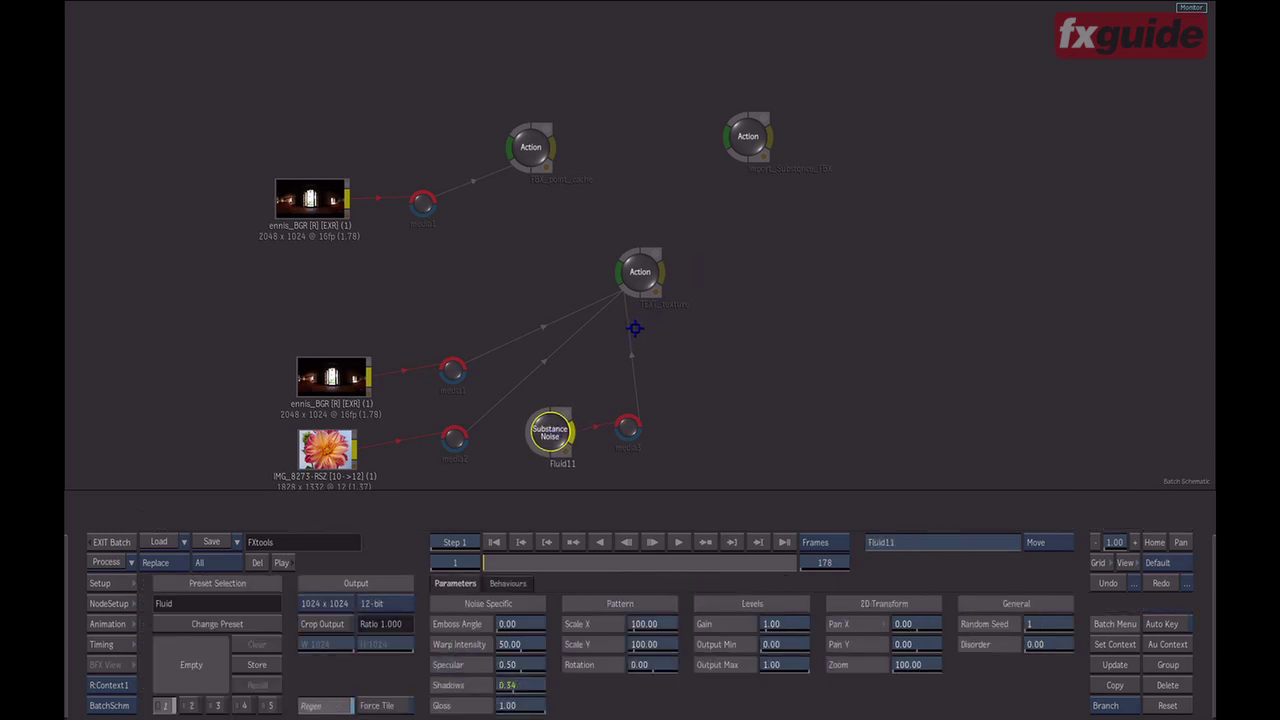
- Open the FBX_point_cache Action and scrub the character animation to frame 49
click(524, 151)
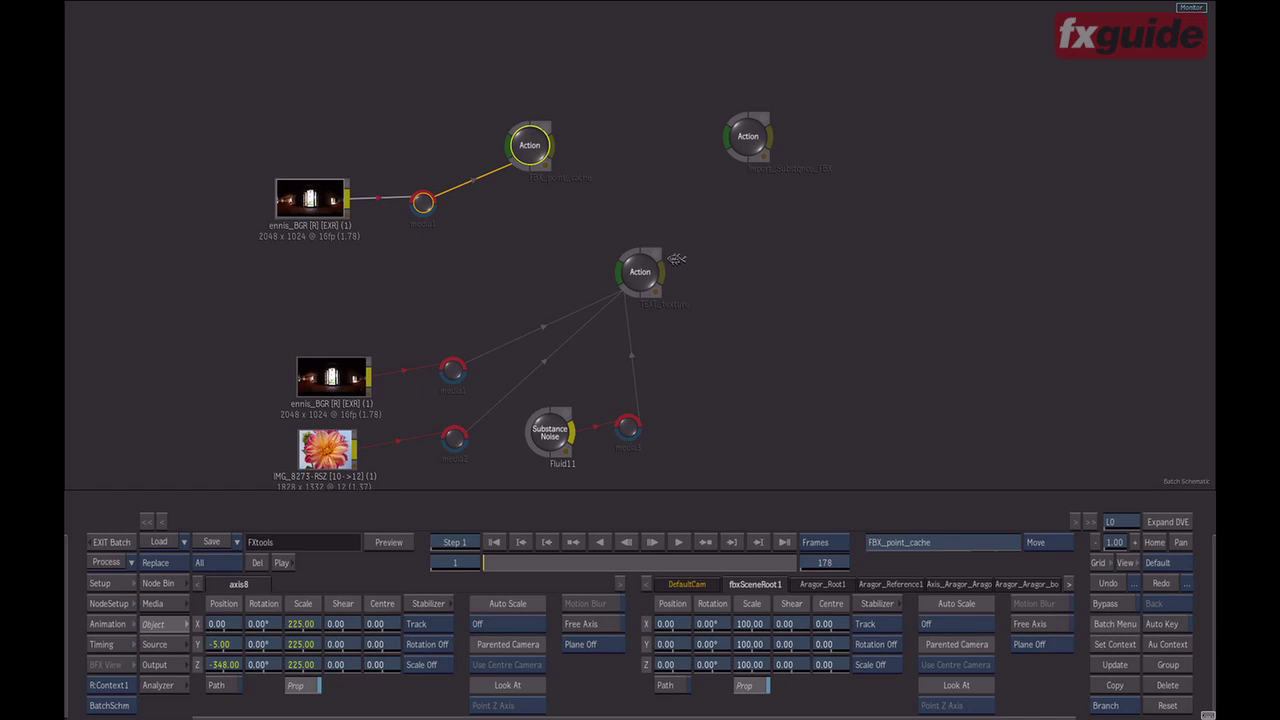
key(F4)
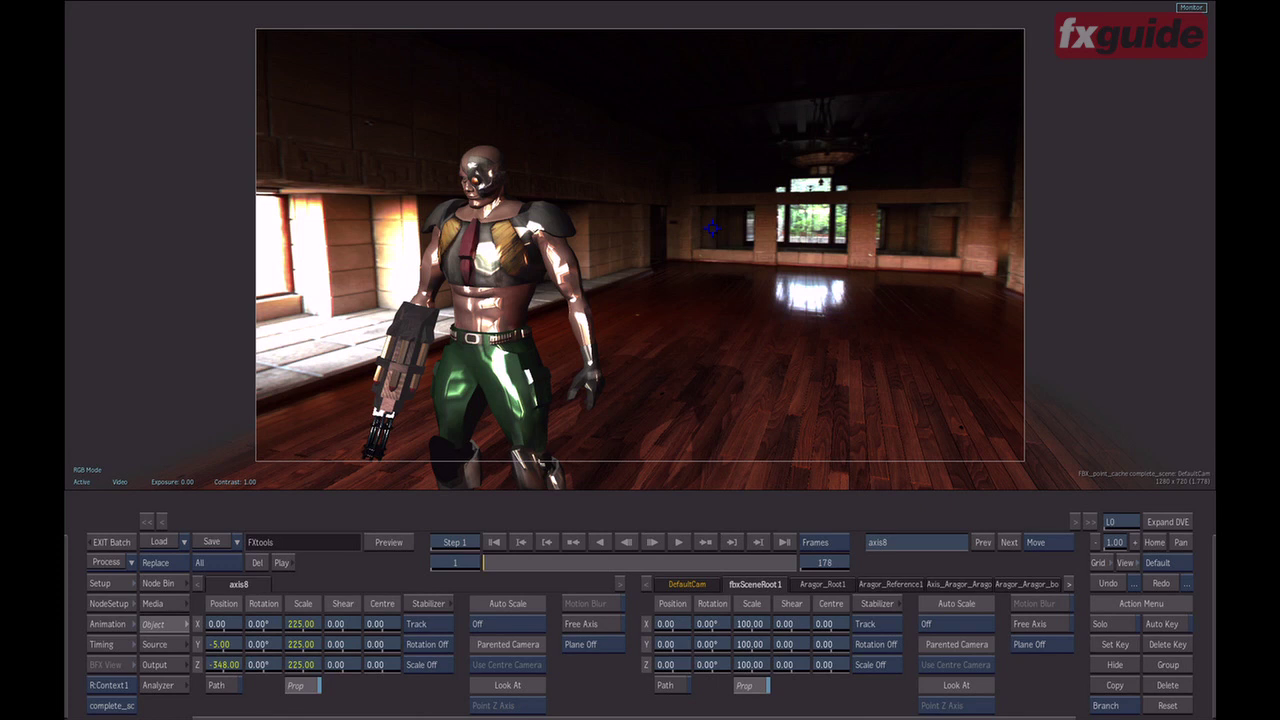
drag(494, 563, 573, 562)
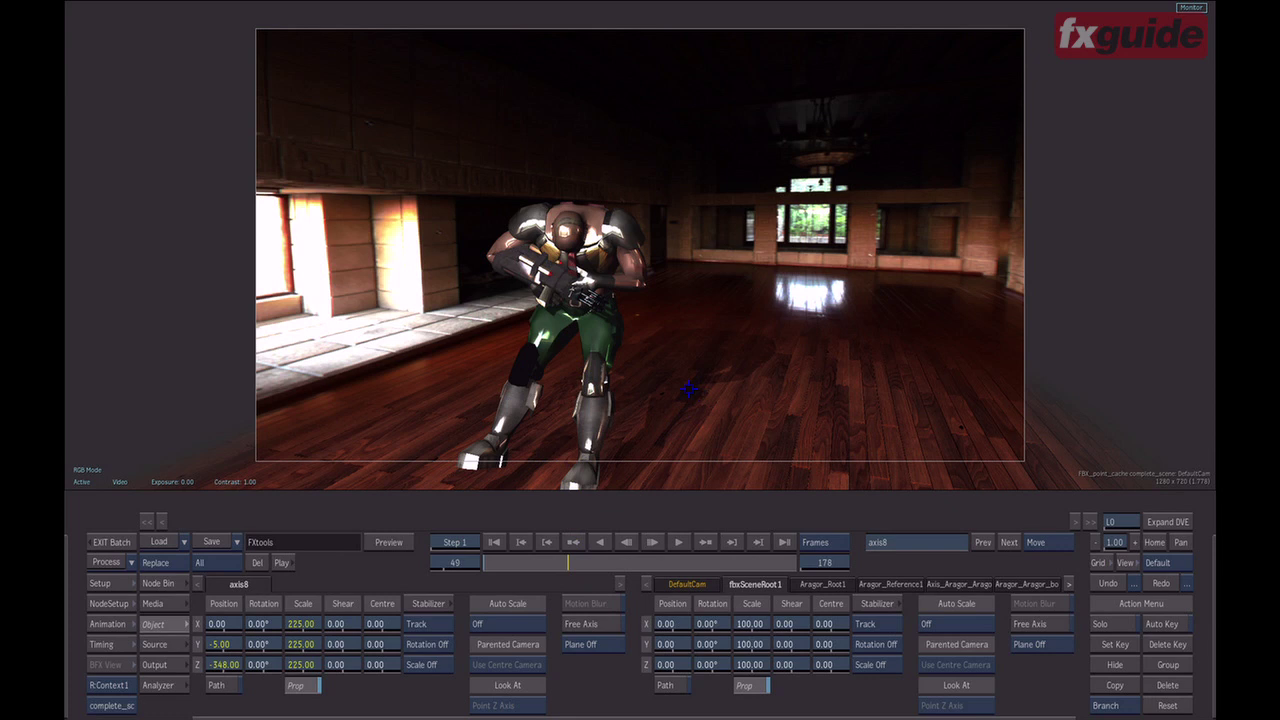
- Orbit the camera around the character in the room and return to frame 1
key(o)
drag(870, 346, 773, 193)
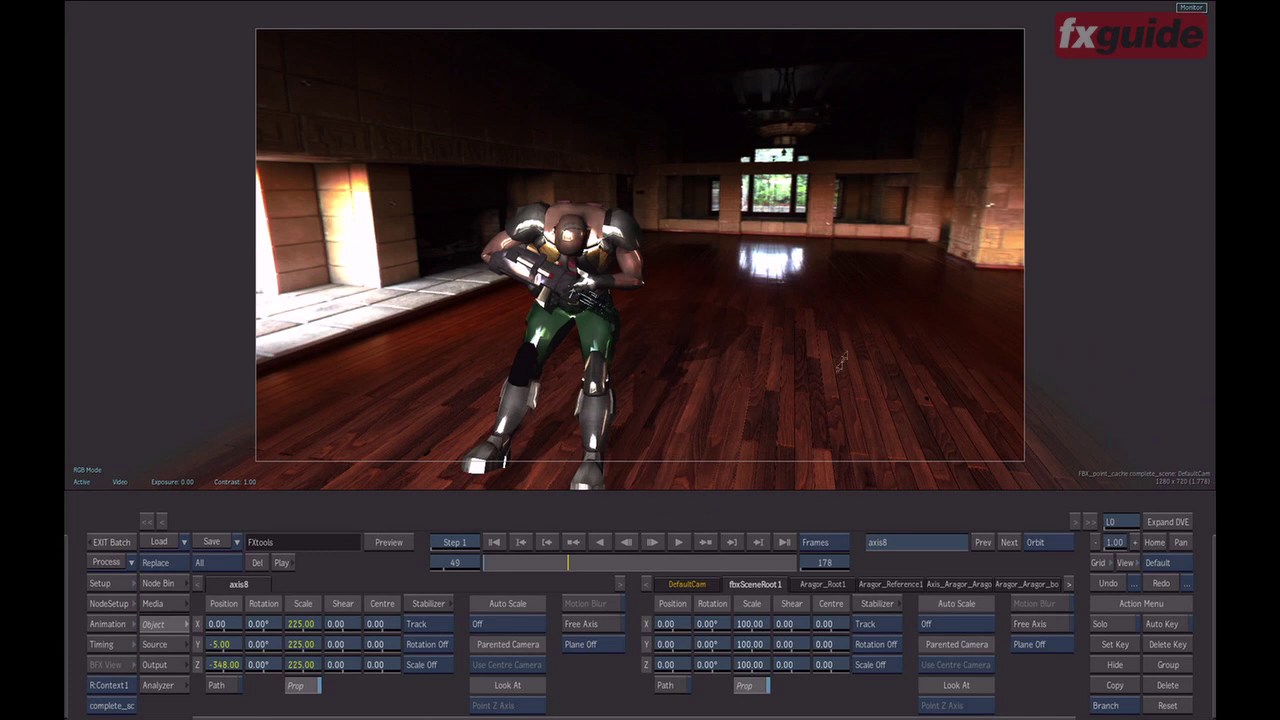
drag(415, 359, 392, 338)
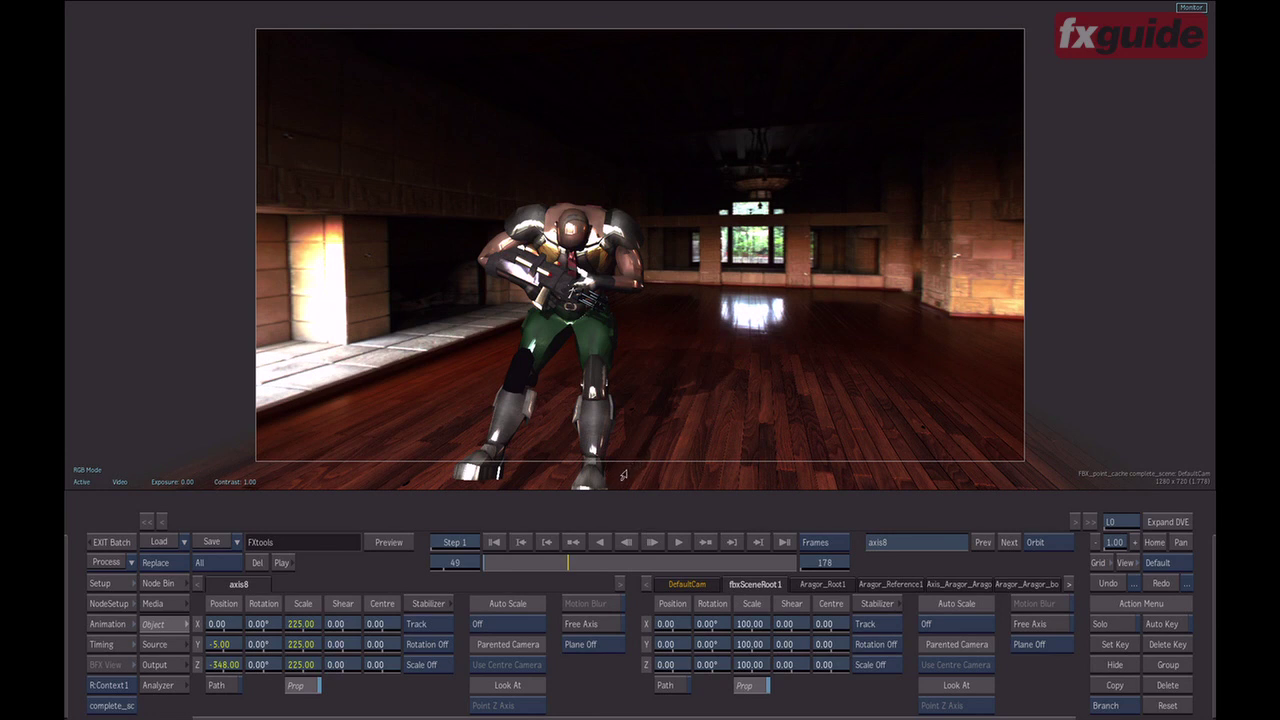
click(493, 541)
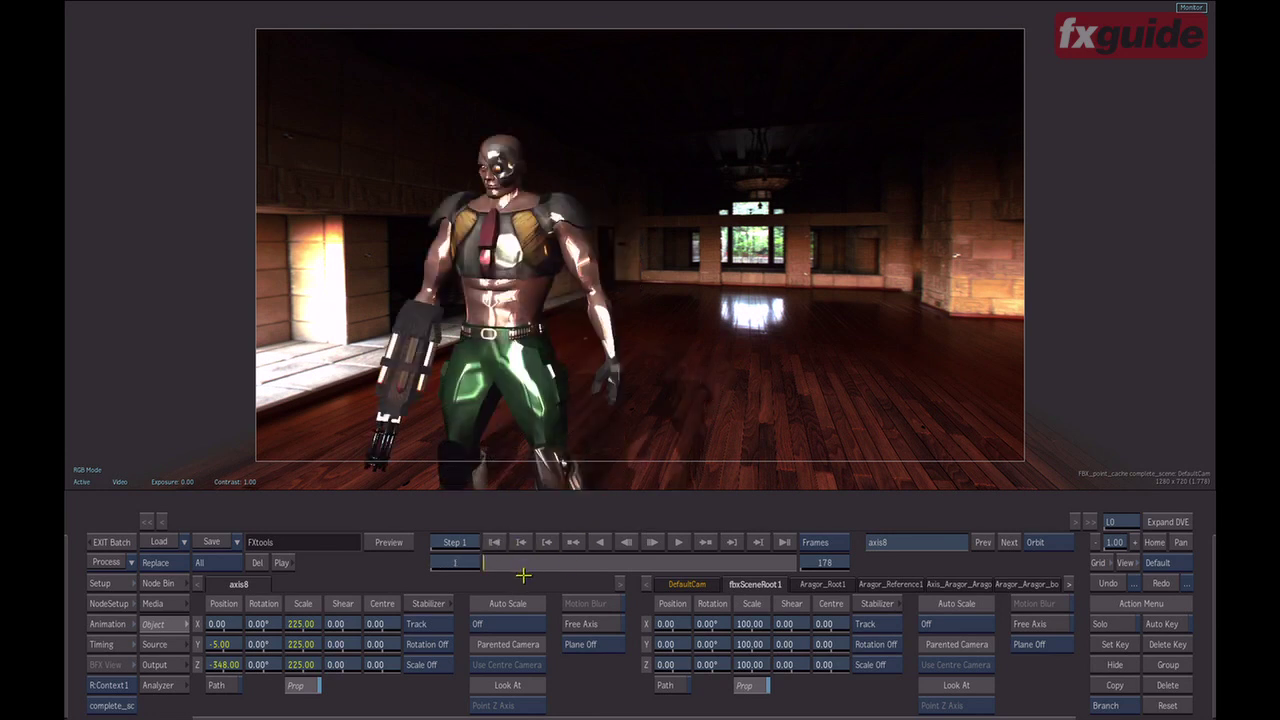
- Rearrange the character's axis8 and group1 nodes in the Action schematic, leaving axis8 selected
key(Escape)
drag(818, 133, 829, 140)
click(823, 250)
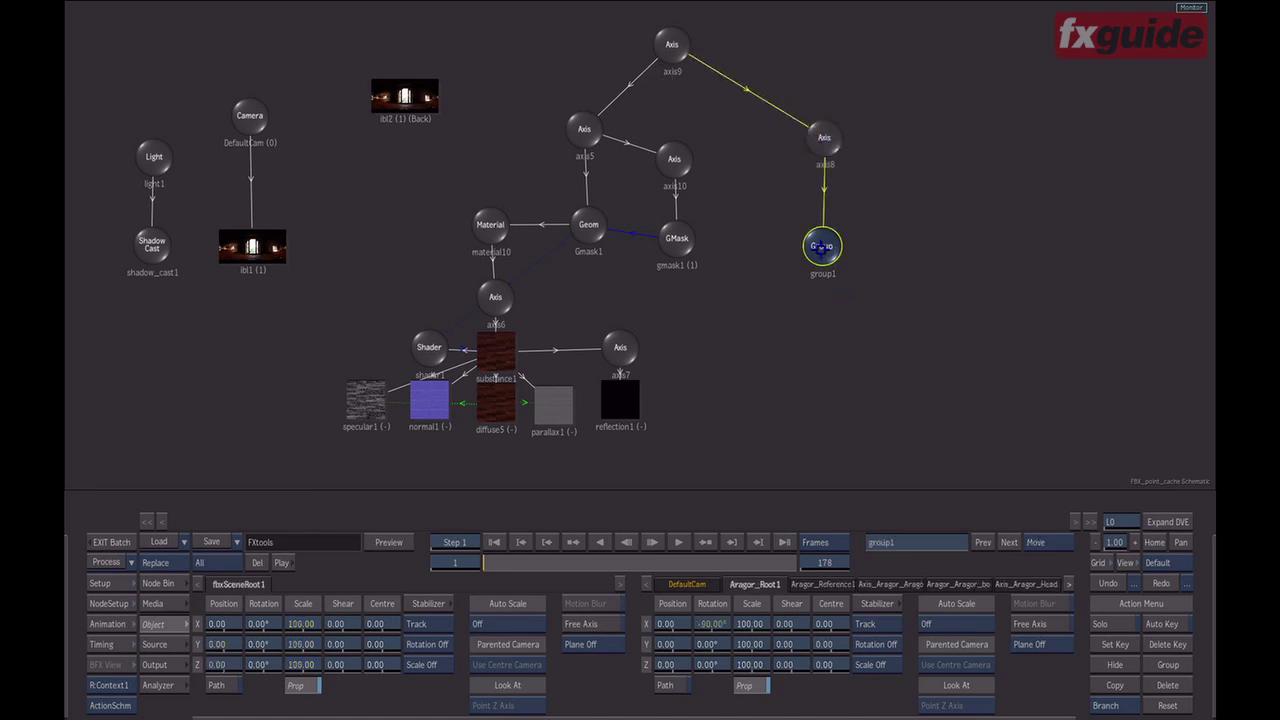
mouse_move(823, 247)
mouse_down()
mouse_move(823, 230)
mouse_move(833, 243)
mouse_up()
drag(824, 137, 834, 133)
drag(843, 238, 840, 229)
drag(834, 139, 828, 150)
- Move the character's axis8 to Z position -617.00 and scale it proportionally to 252.00
key(F4)
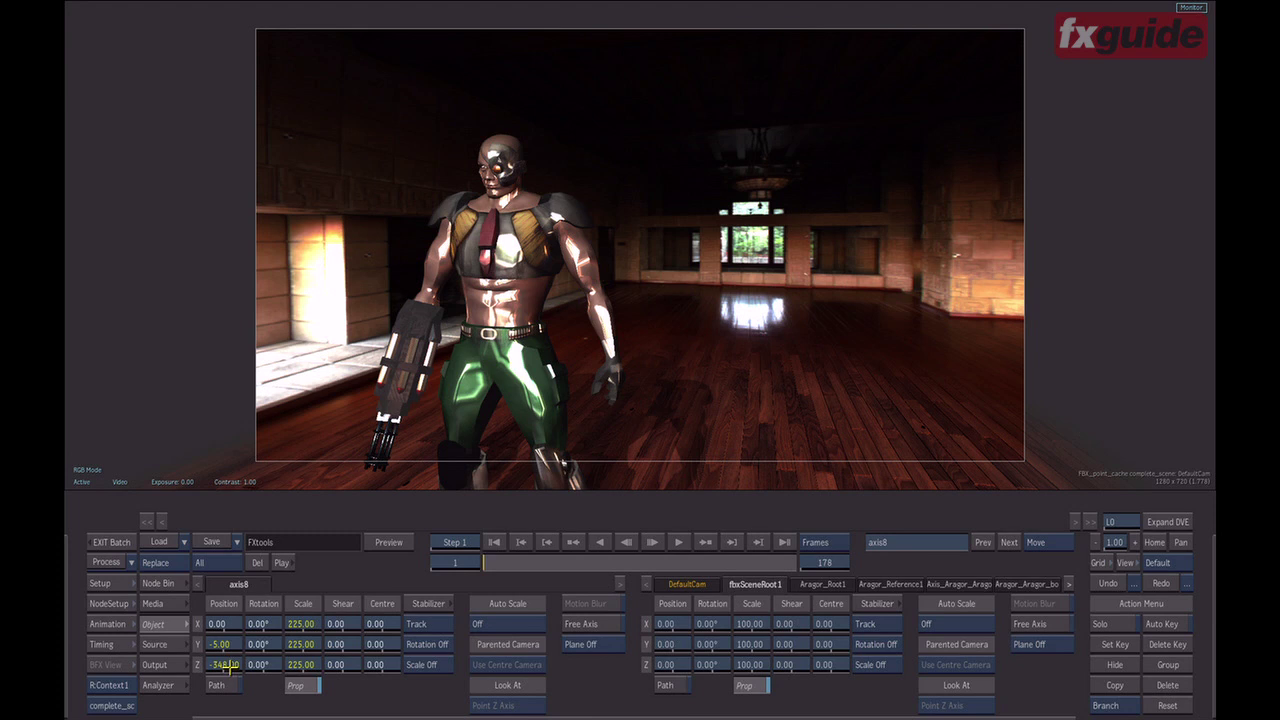
drag(228, 665, 156, 676)
drag(301, 623, 302, 626)
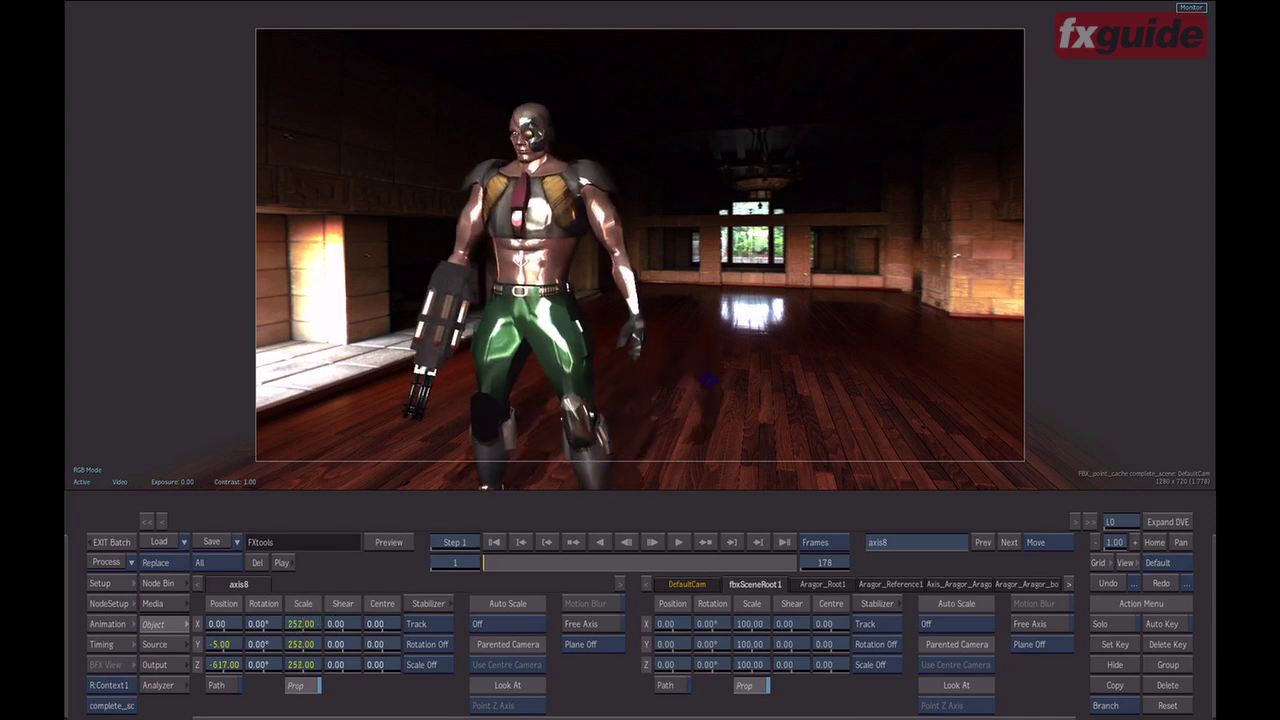
- Set light1's X position to -371.00 while viewing the character and its cast shadow
key(F4)
click(153, 158)
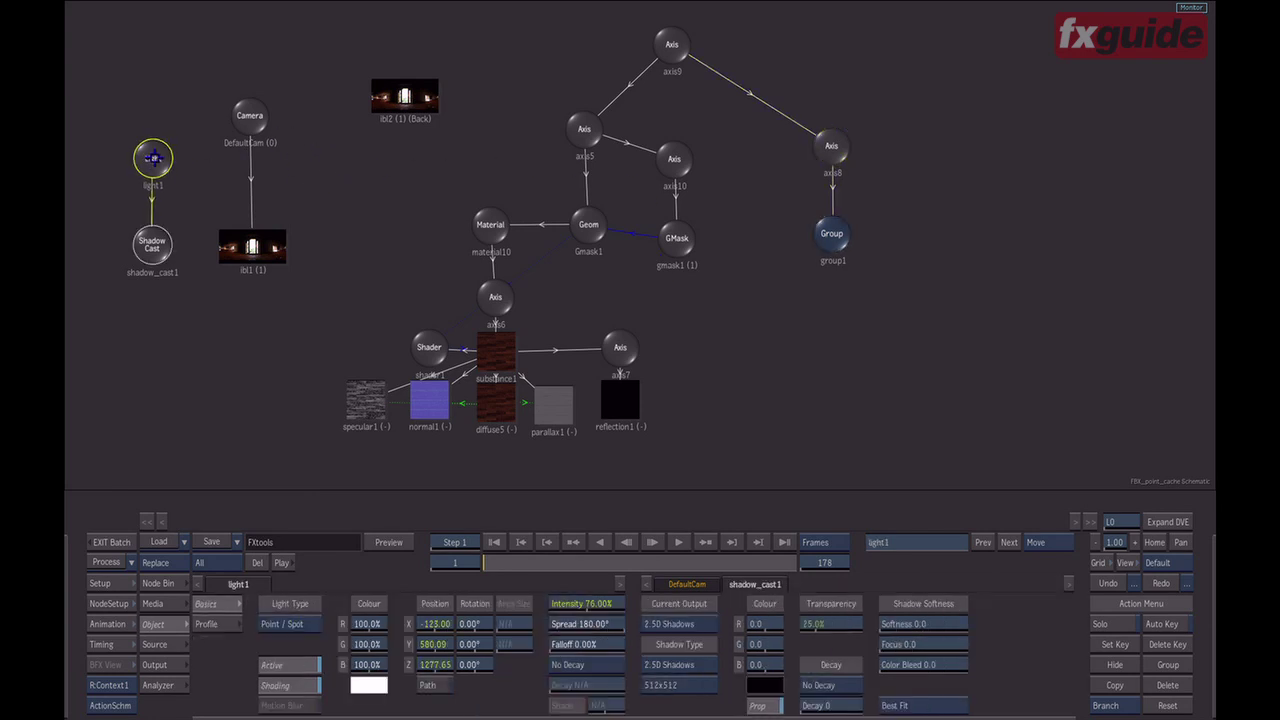
key(F1)
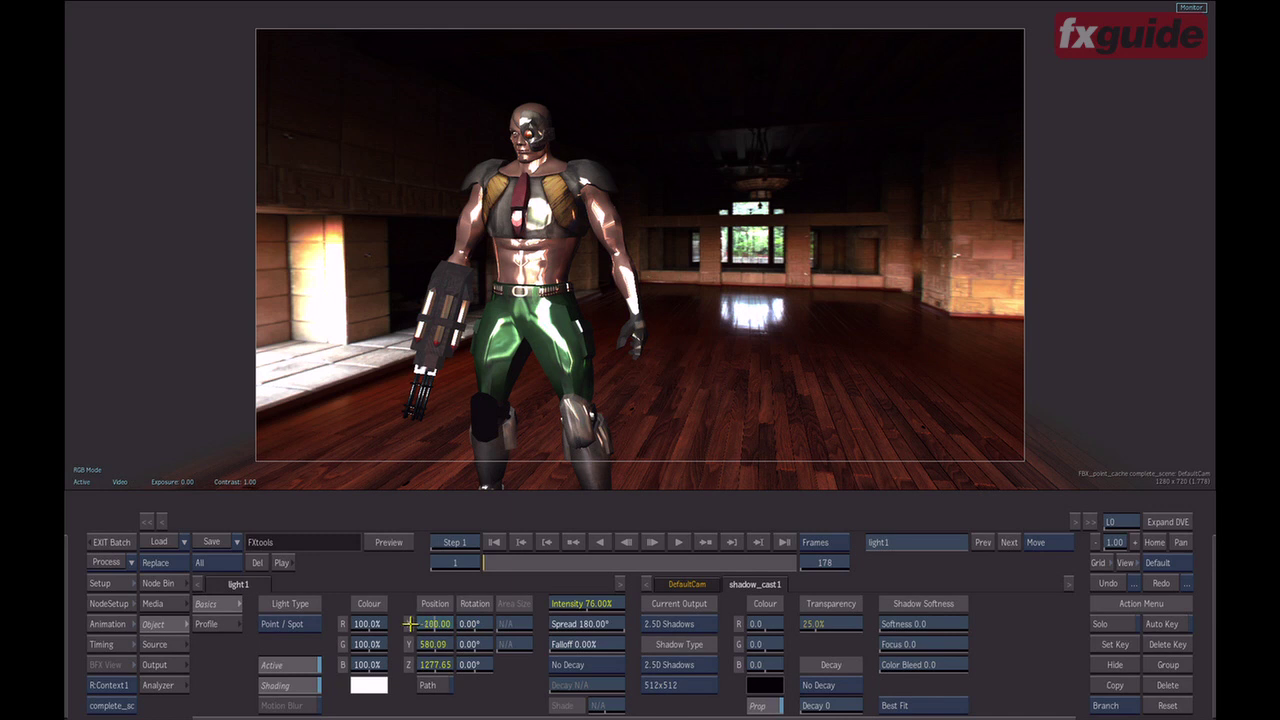
mouse_move(394, 625)
mouse_down()
mouse_move(427, 635)
mouse_move(396, 627)
mouse_move(430, 624)
mouse_move(412, 624)
mouse_up()
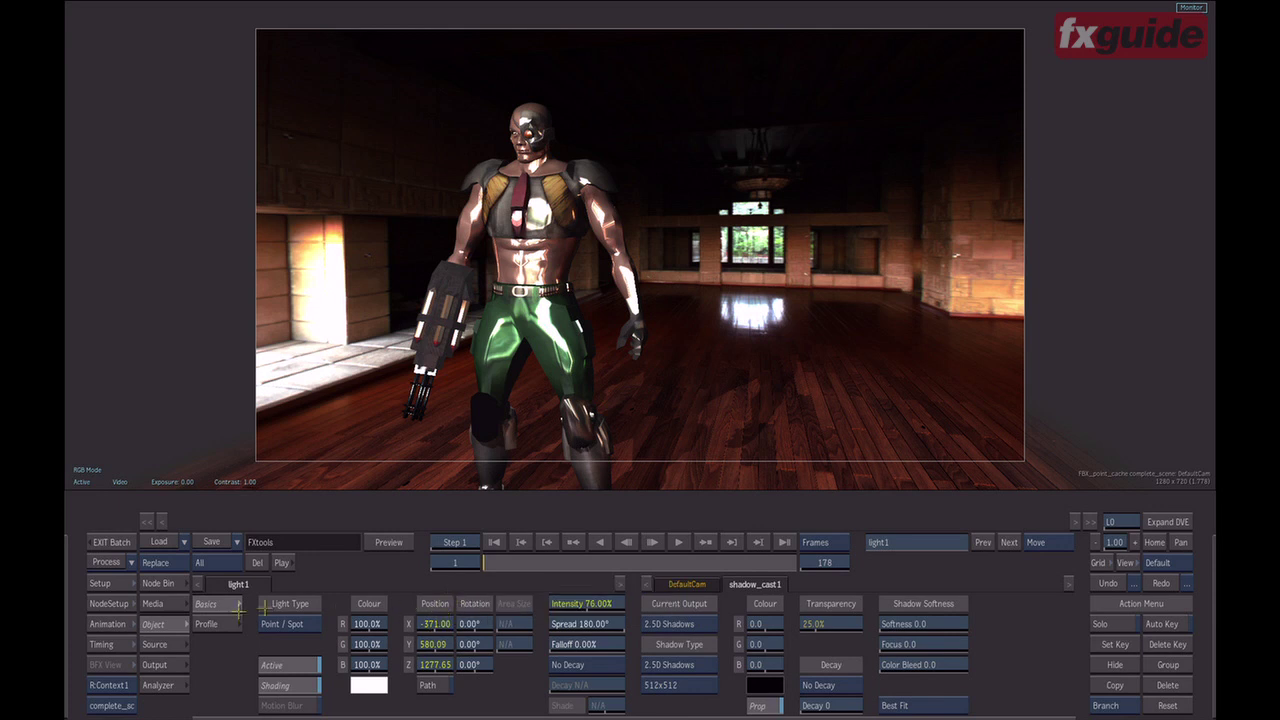
- Set the shadows' adaptive degradation to Degrade, and turn adaptive degradation off for the Action node
click(122, 603)
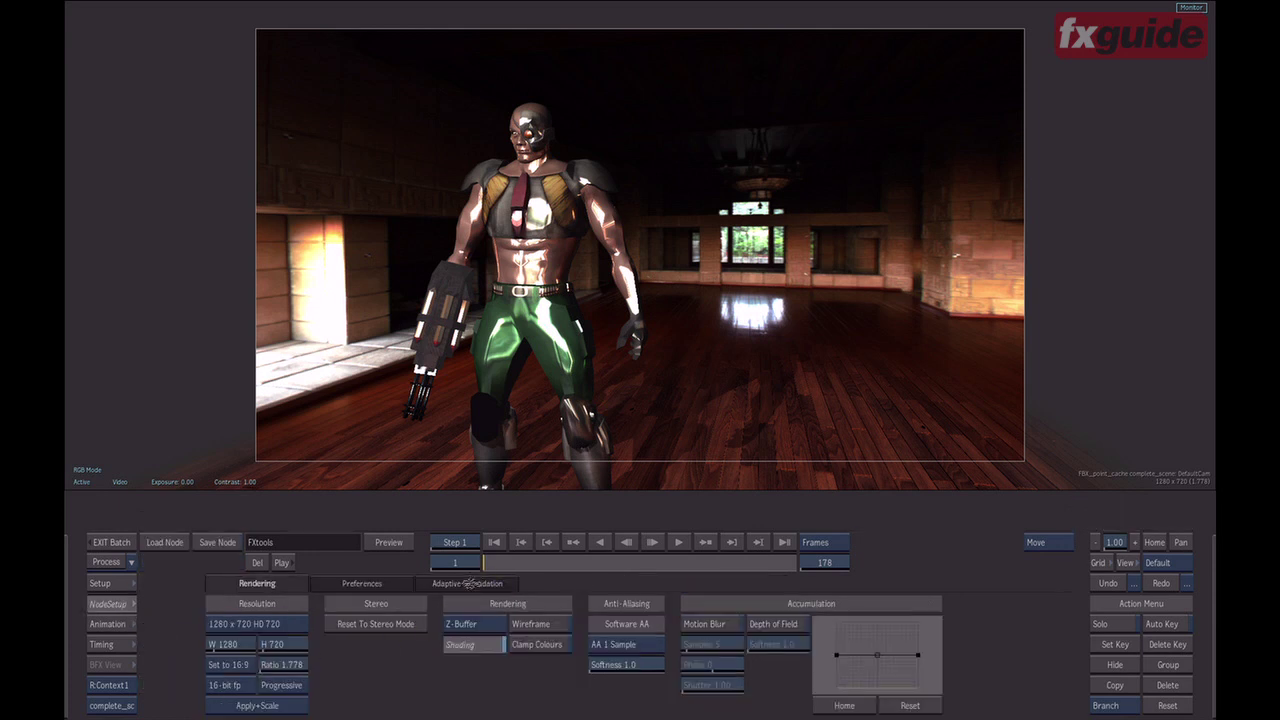
click(467, 583)
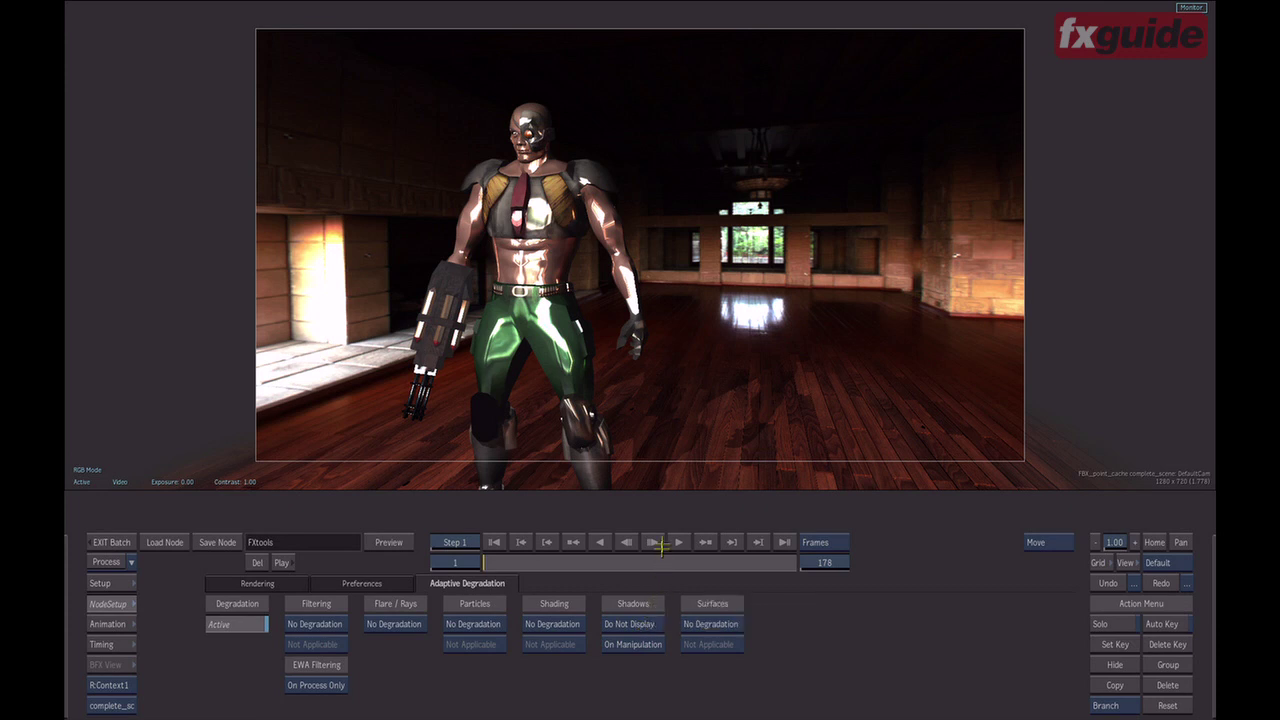
click(650, 623)
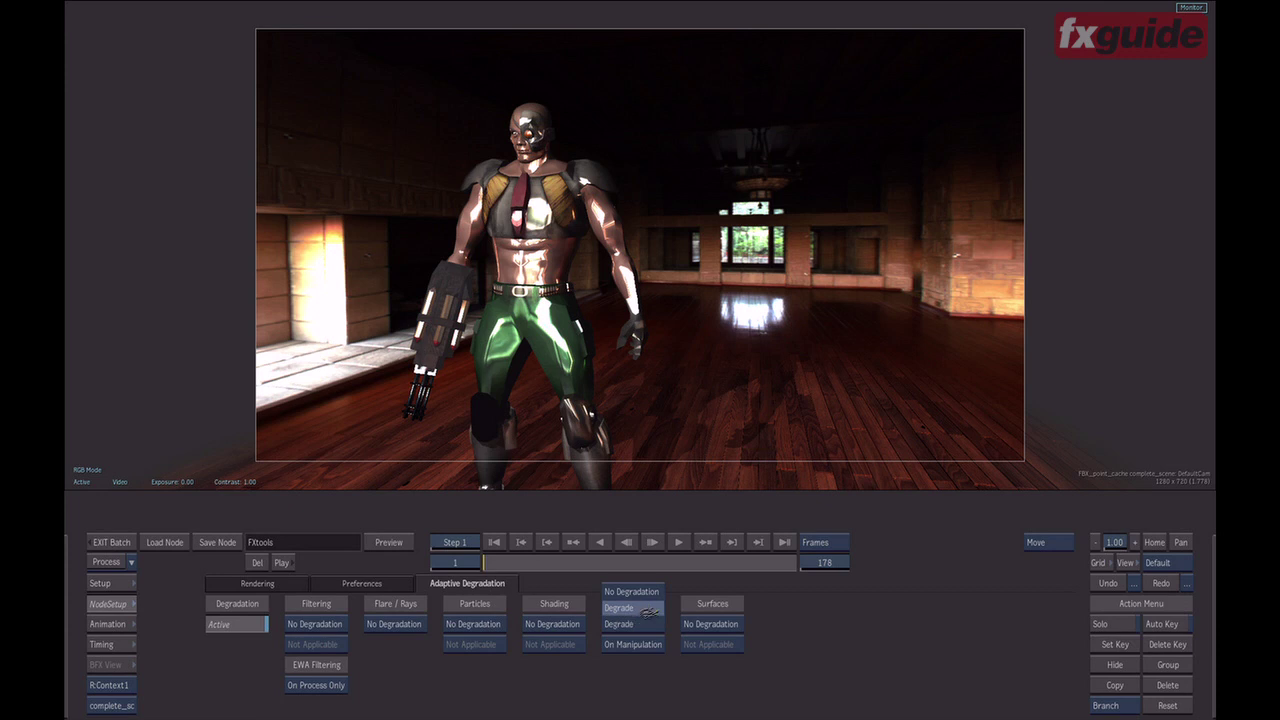
click(650, 608)
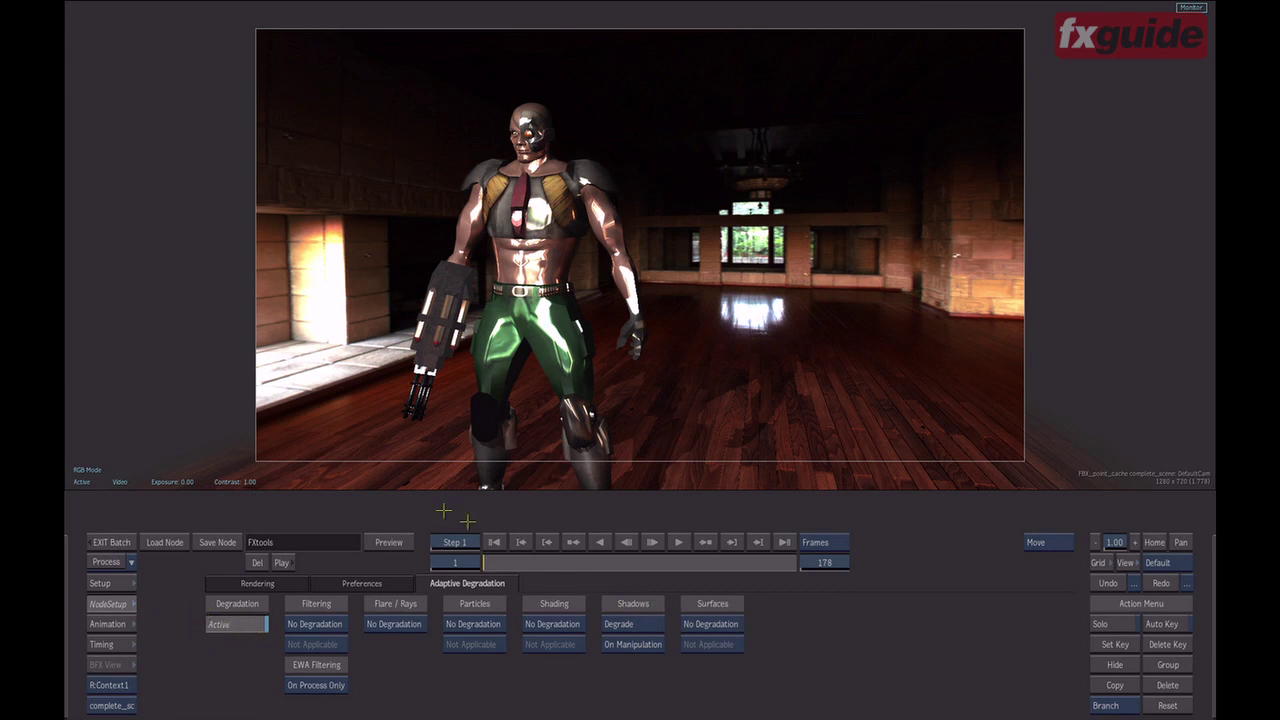
click(232, 624)
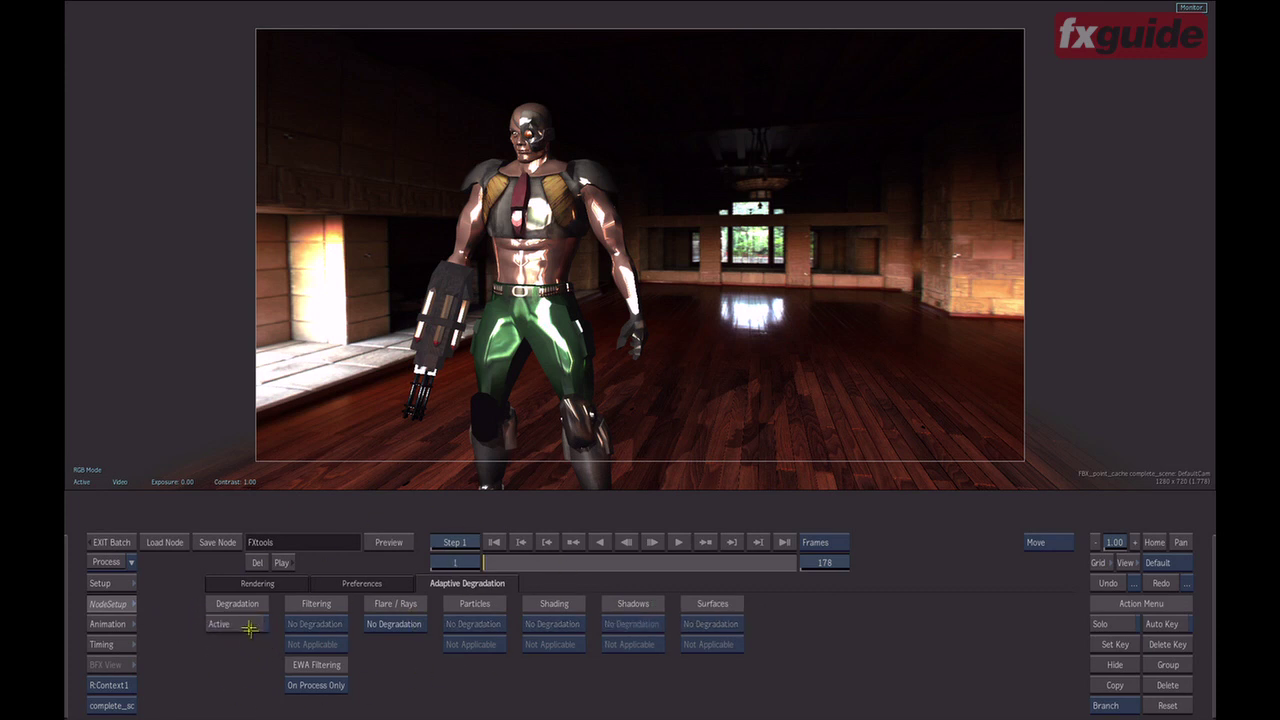
- Move light1 to X position -316.00 and Y position 870.09, and scrub the character's animation to frame 15
click(130, 606)
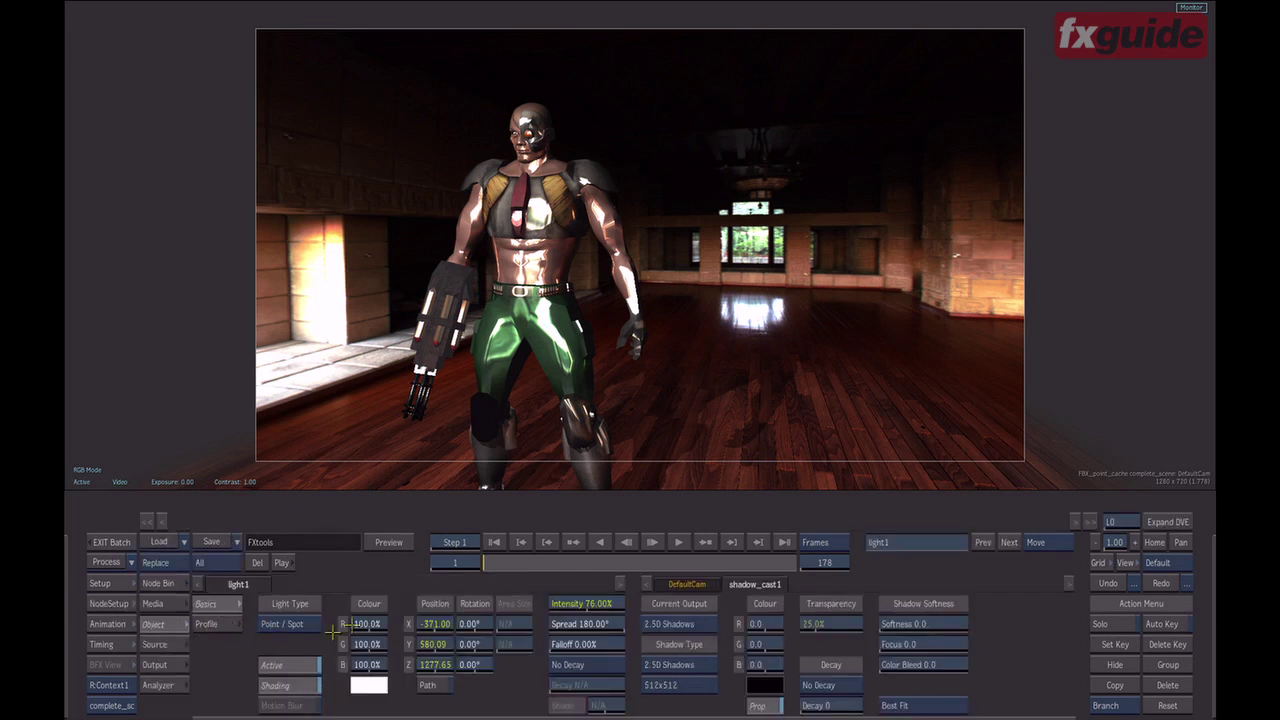
key(F4)
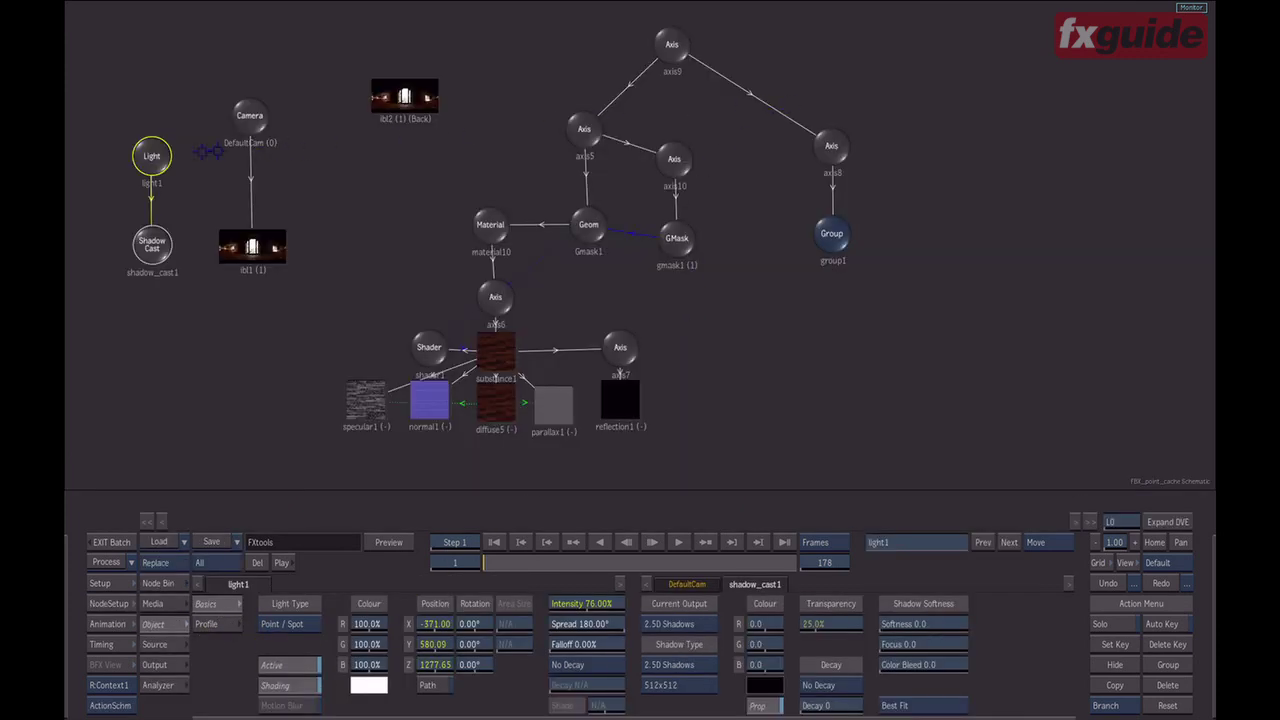
drag(151, 157, 143, 157)
key(F1)
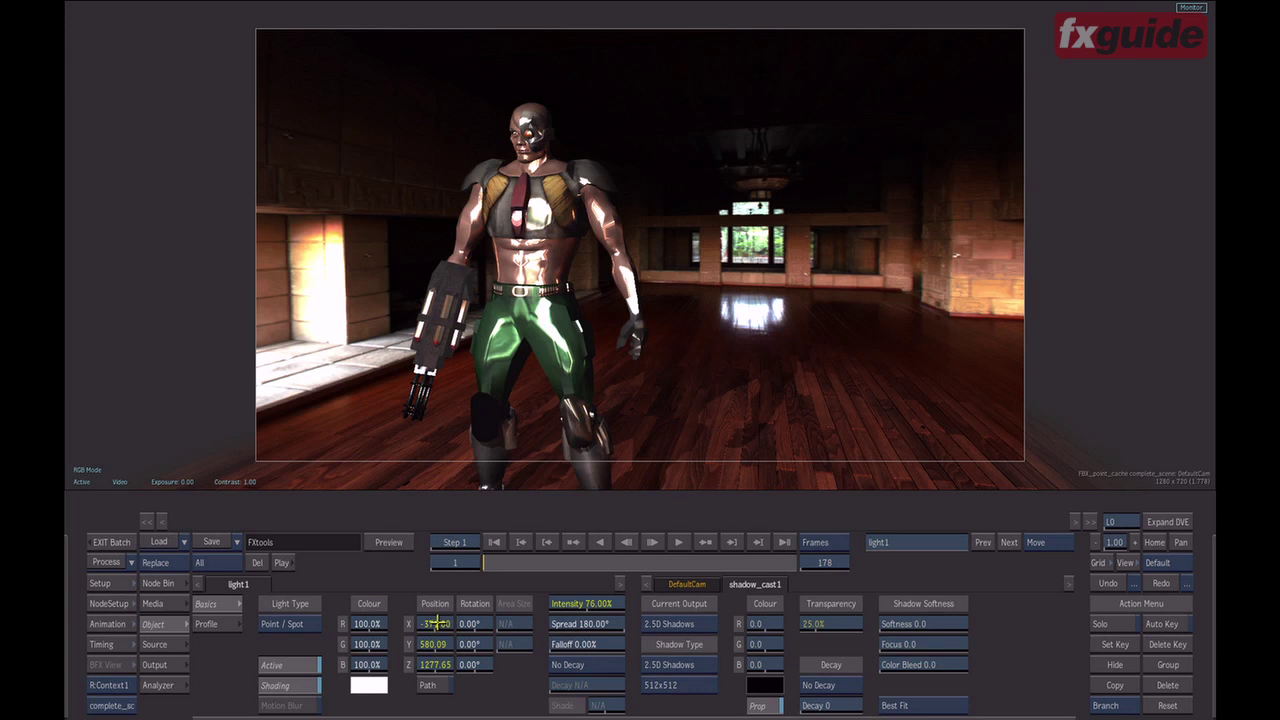
drag(470, 623, 524, 620)
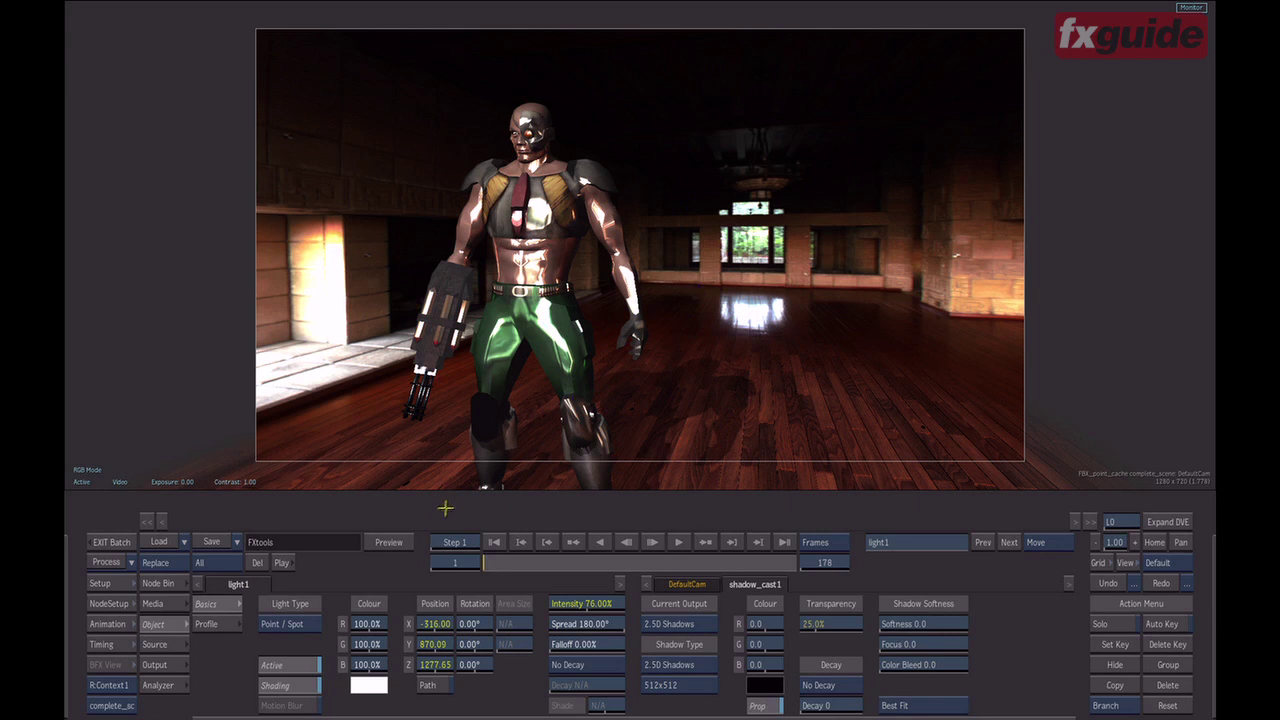
mouse_move(491, 556)
mouse_down()
mouse_move(530, 562)
mouse_move(600, 542)
mouse_move(507, 562)
mouse_up()
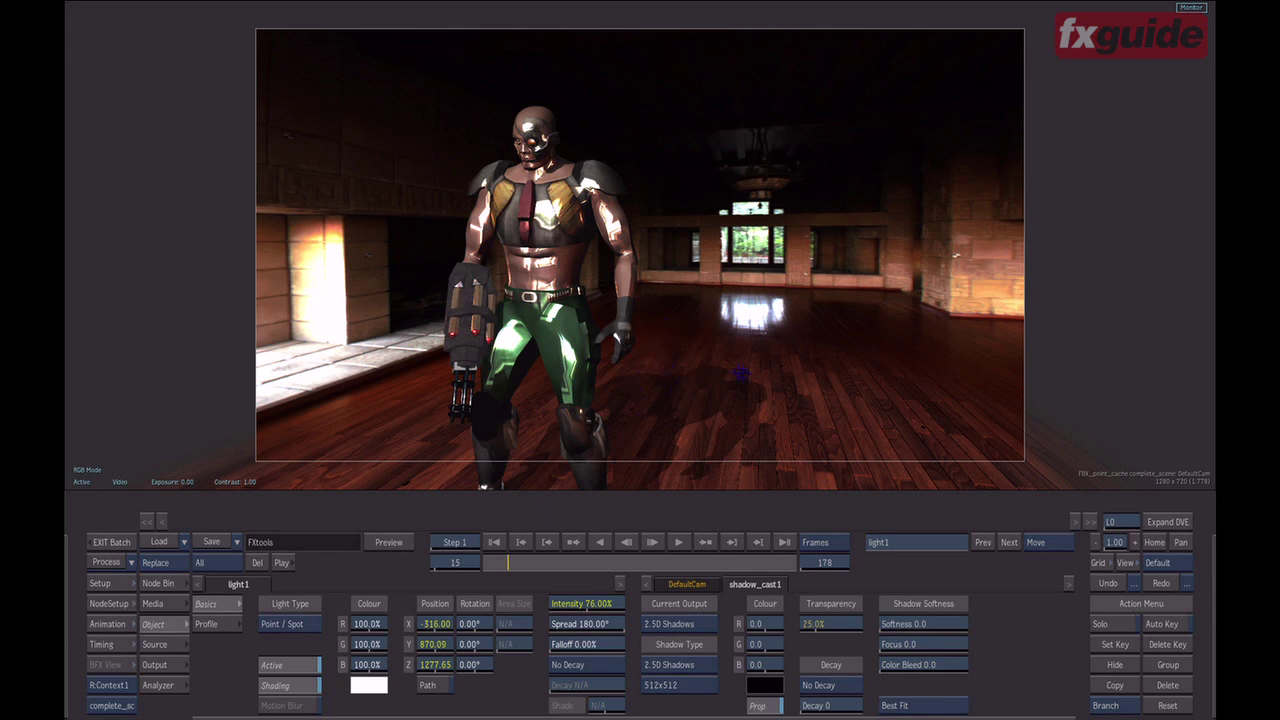
- Open the Import_Substance_FBX Action node from the batch schematic and orbit the camera around the textured cube
key(Escape)
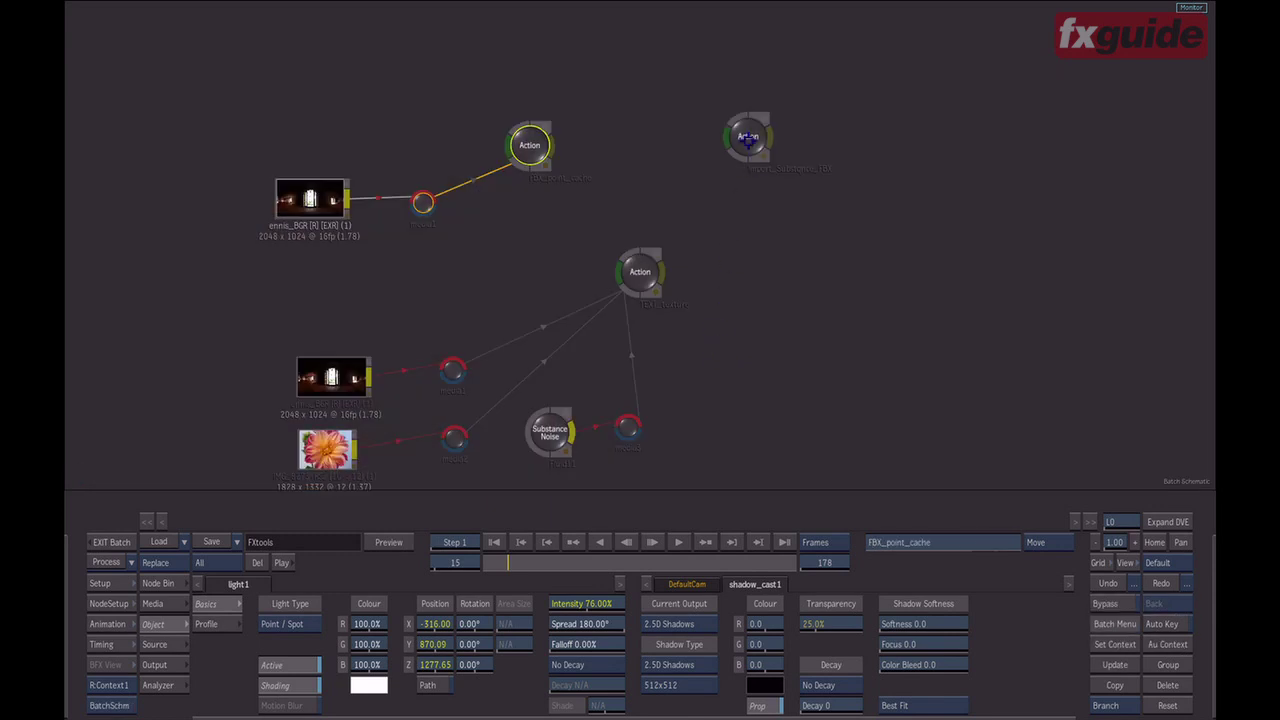
drag(748, 142, 768, 140)
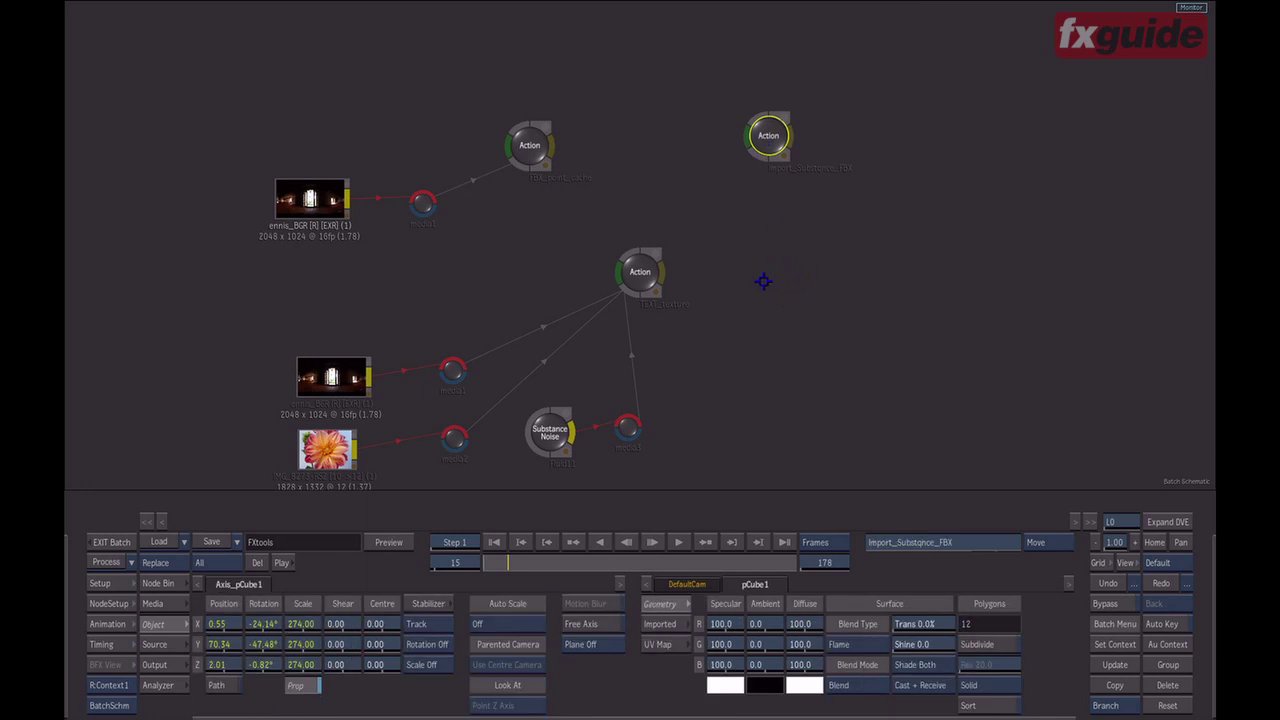
key(Escape)
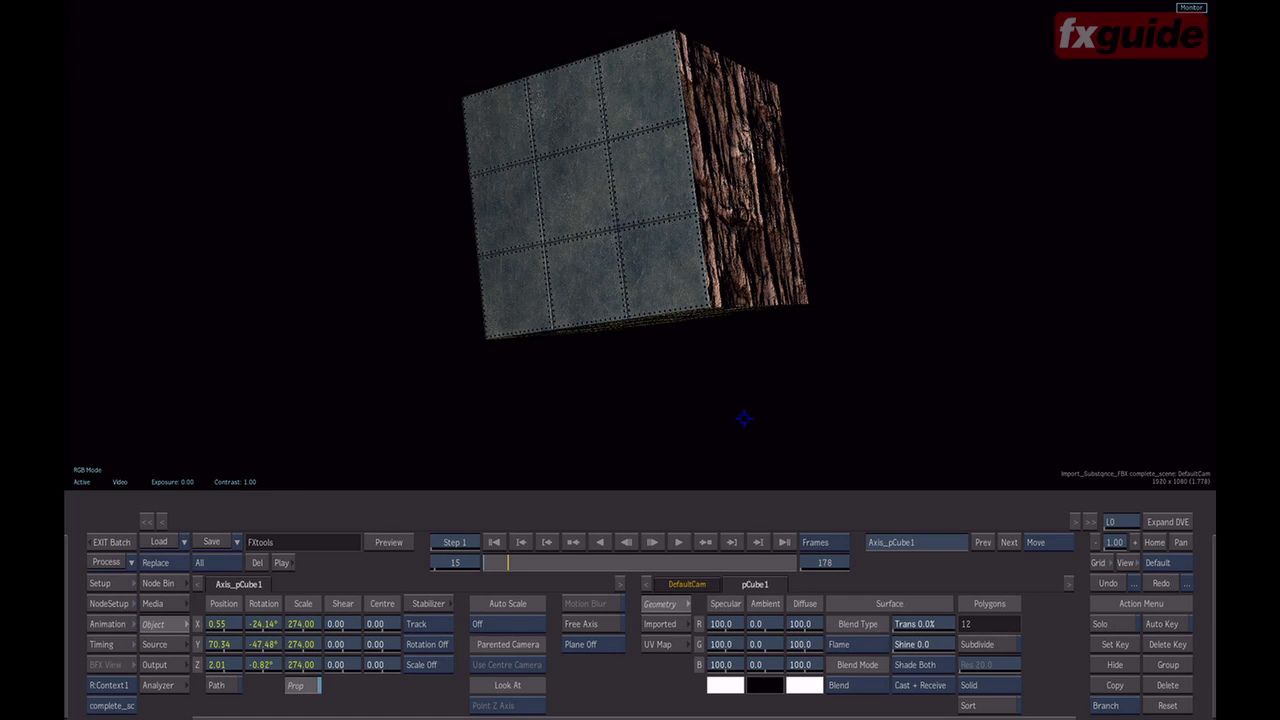
key(o)
drag(850, 206, 648, 240)
mouse_move(624, 131)
mouse_down()
mouse_move(743, 349)
mouse_move(620, 118)
mouse_up()
drag(722, 340, 838, 143)
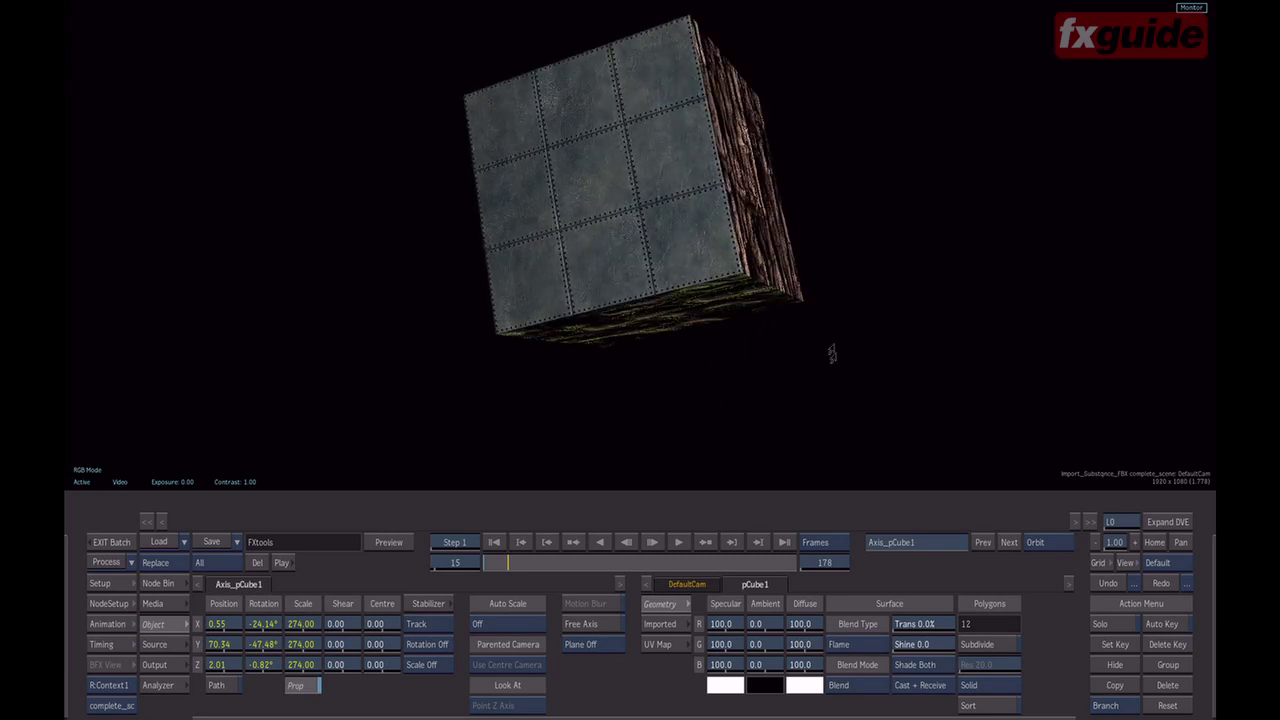
- Examine pCube1's object groups in the Action schematic, following objgroup2 through material2 to its Checker substance
key(Escape)
drag(1013, 286, 634, 291)
drag(630, 200, 629, 187)
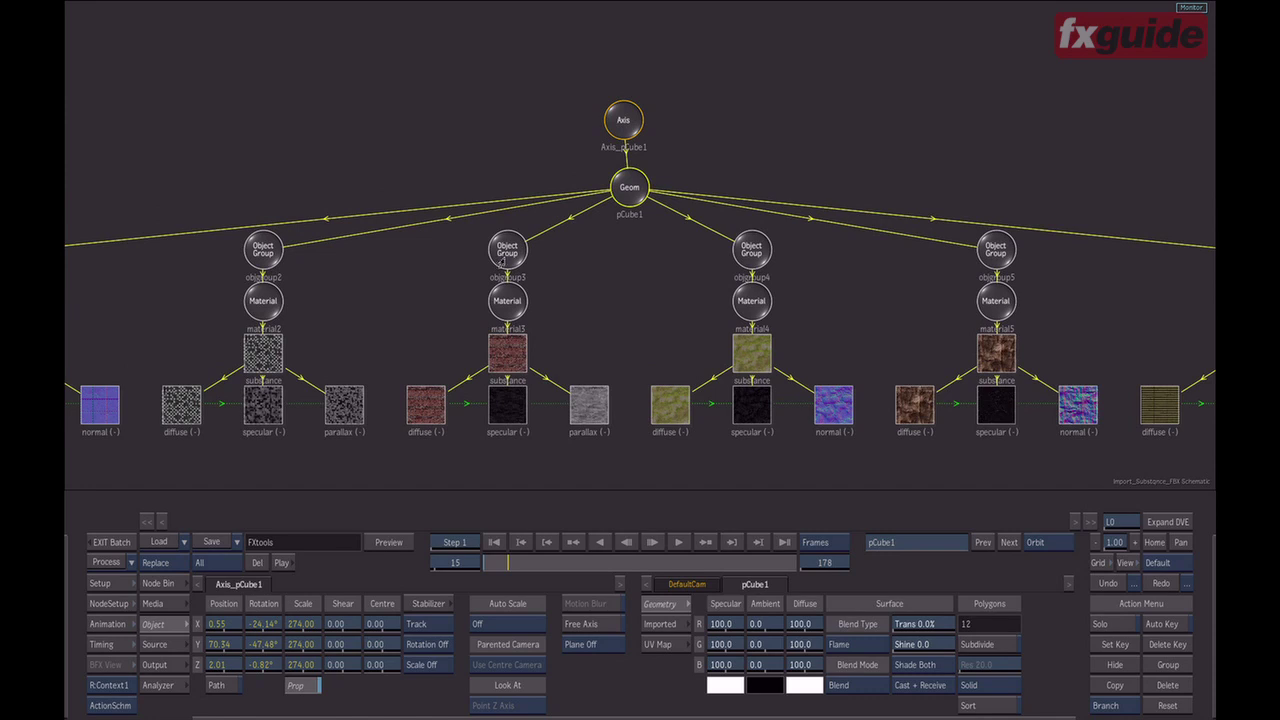
click(506, 252)
click(261, 252)
click(257, 312)
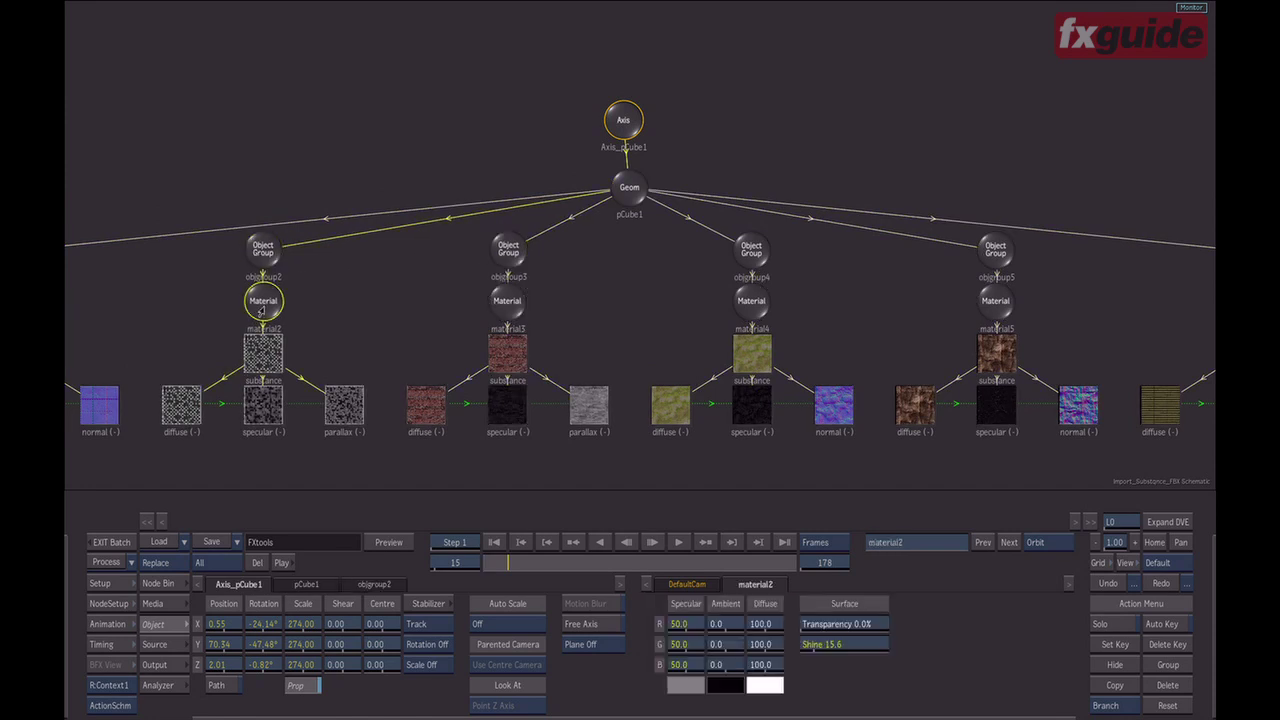
click(264, 356)
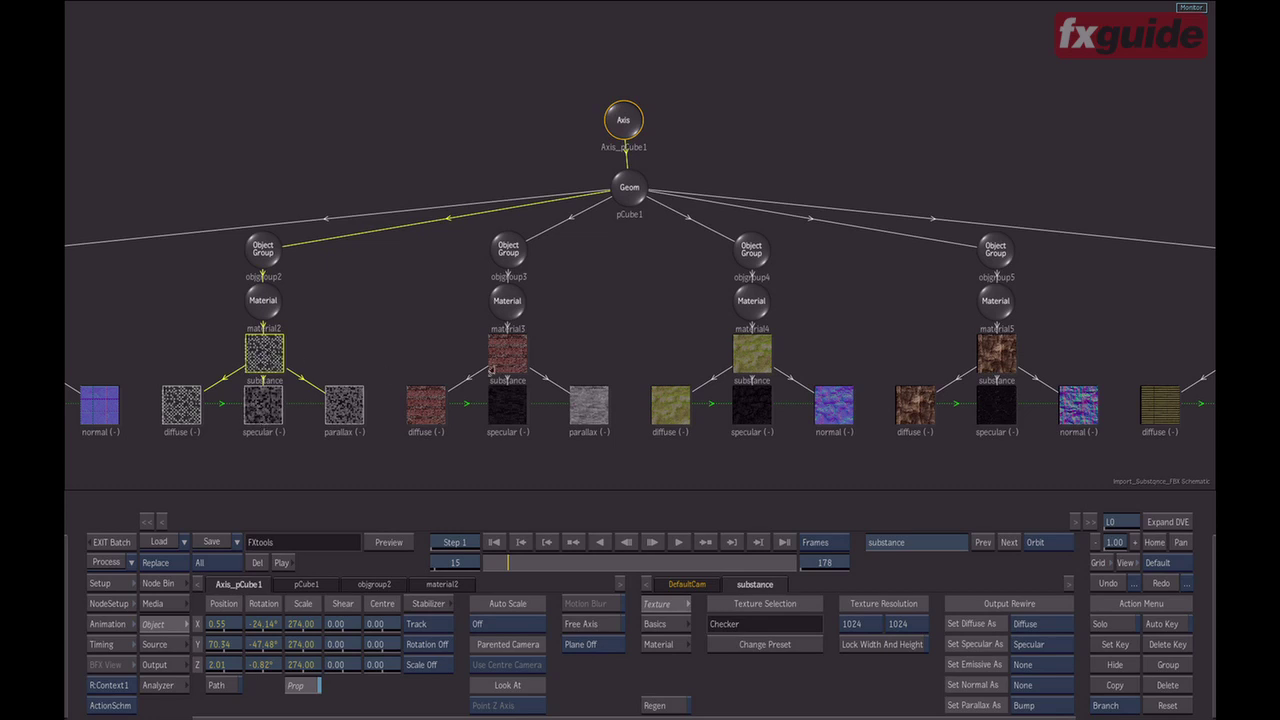
- Set Tiles to 4 in the Aircraft_Metal substance under objgroup1 while viewing the cube
key(F4)
key(Escape)
drag(503, 452, 819, 432)
click(337, 334)
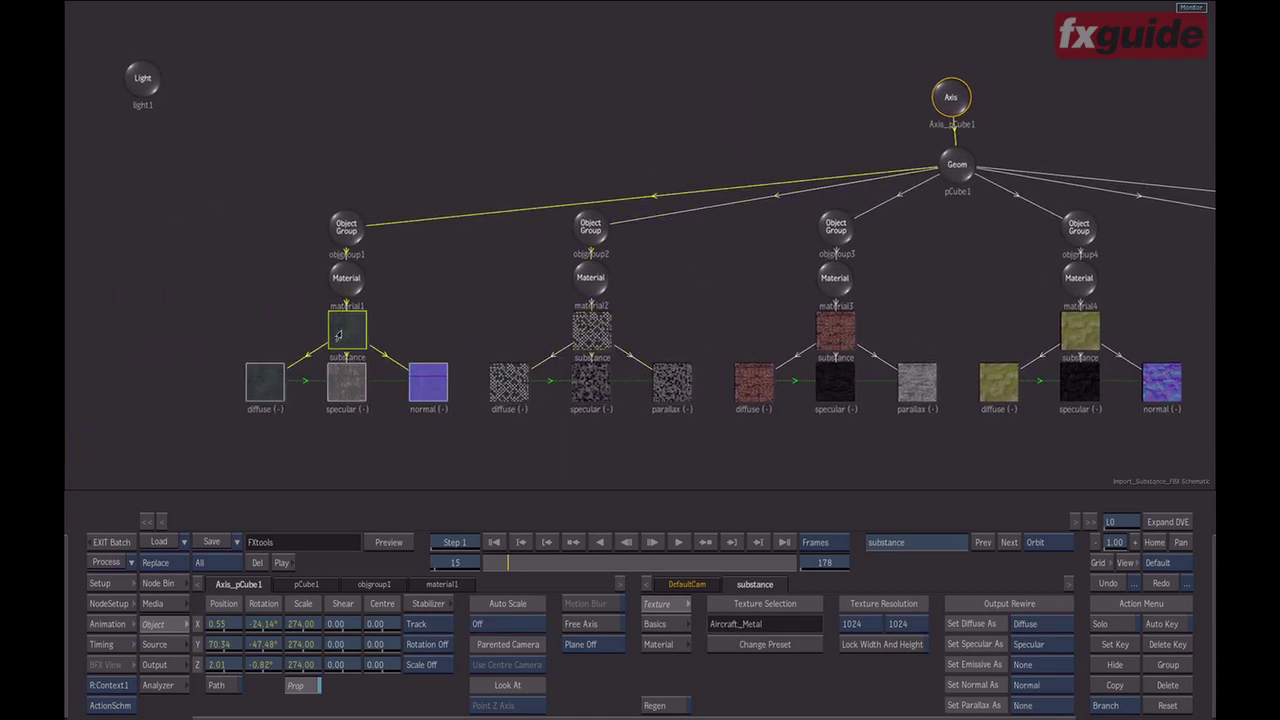
click(656, 624)
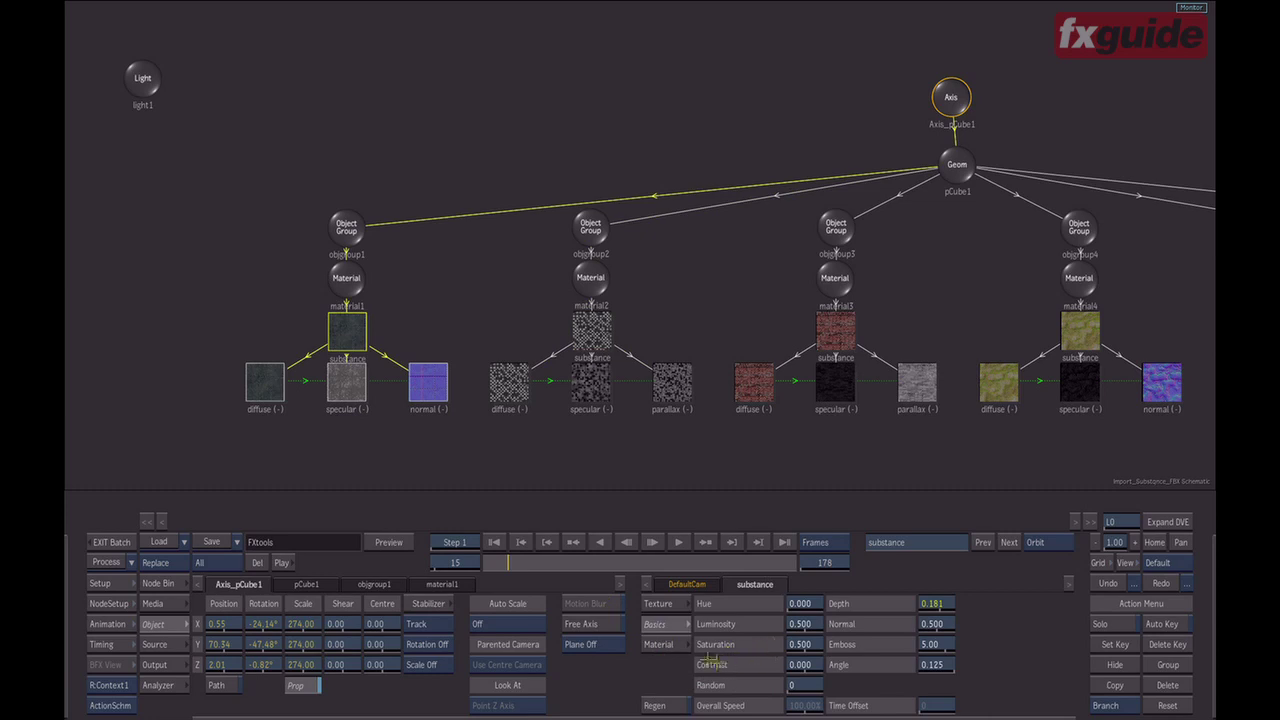
click(674, 645)
key(F4)
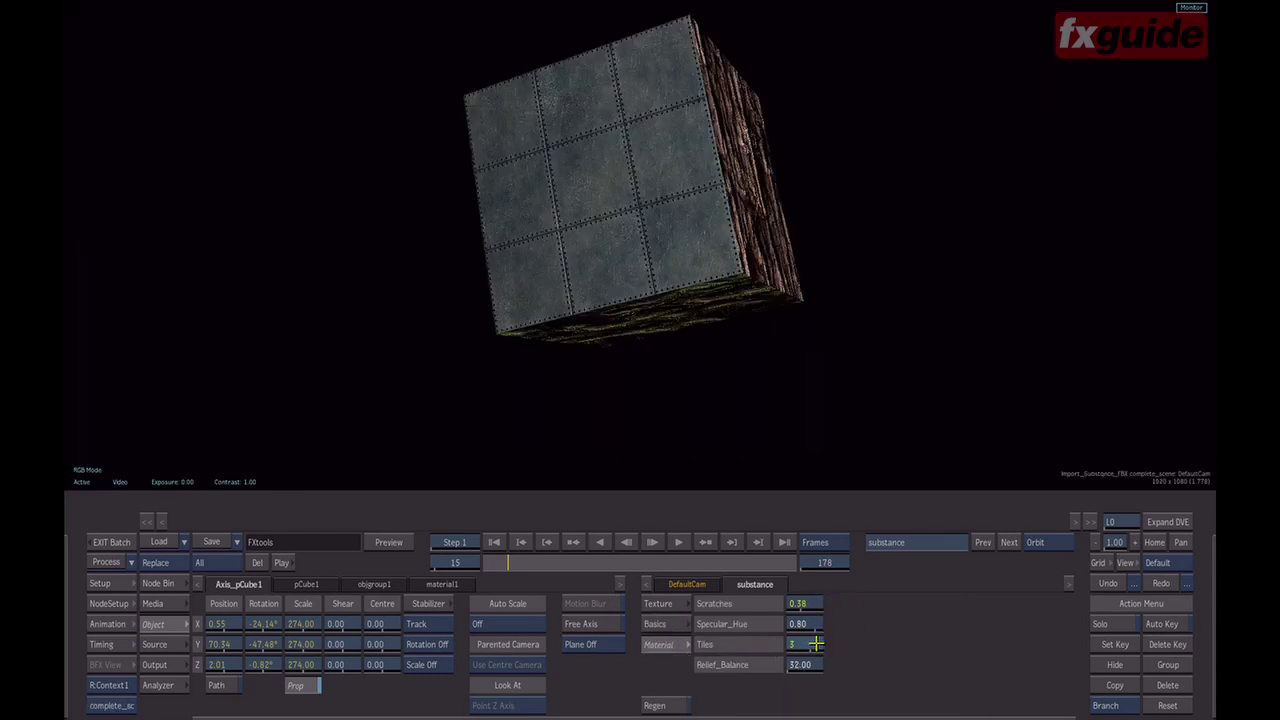
drag(818, 644, 820, 643)
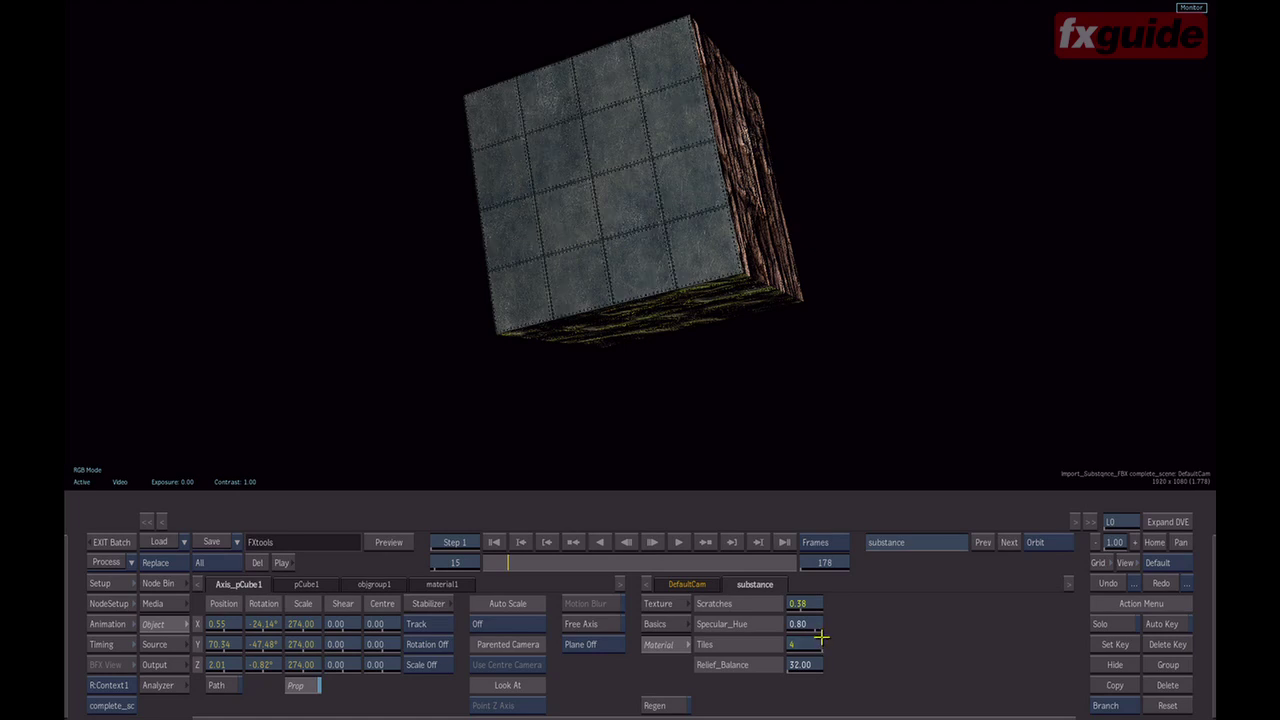